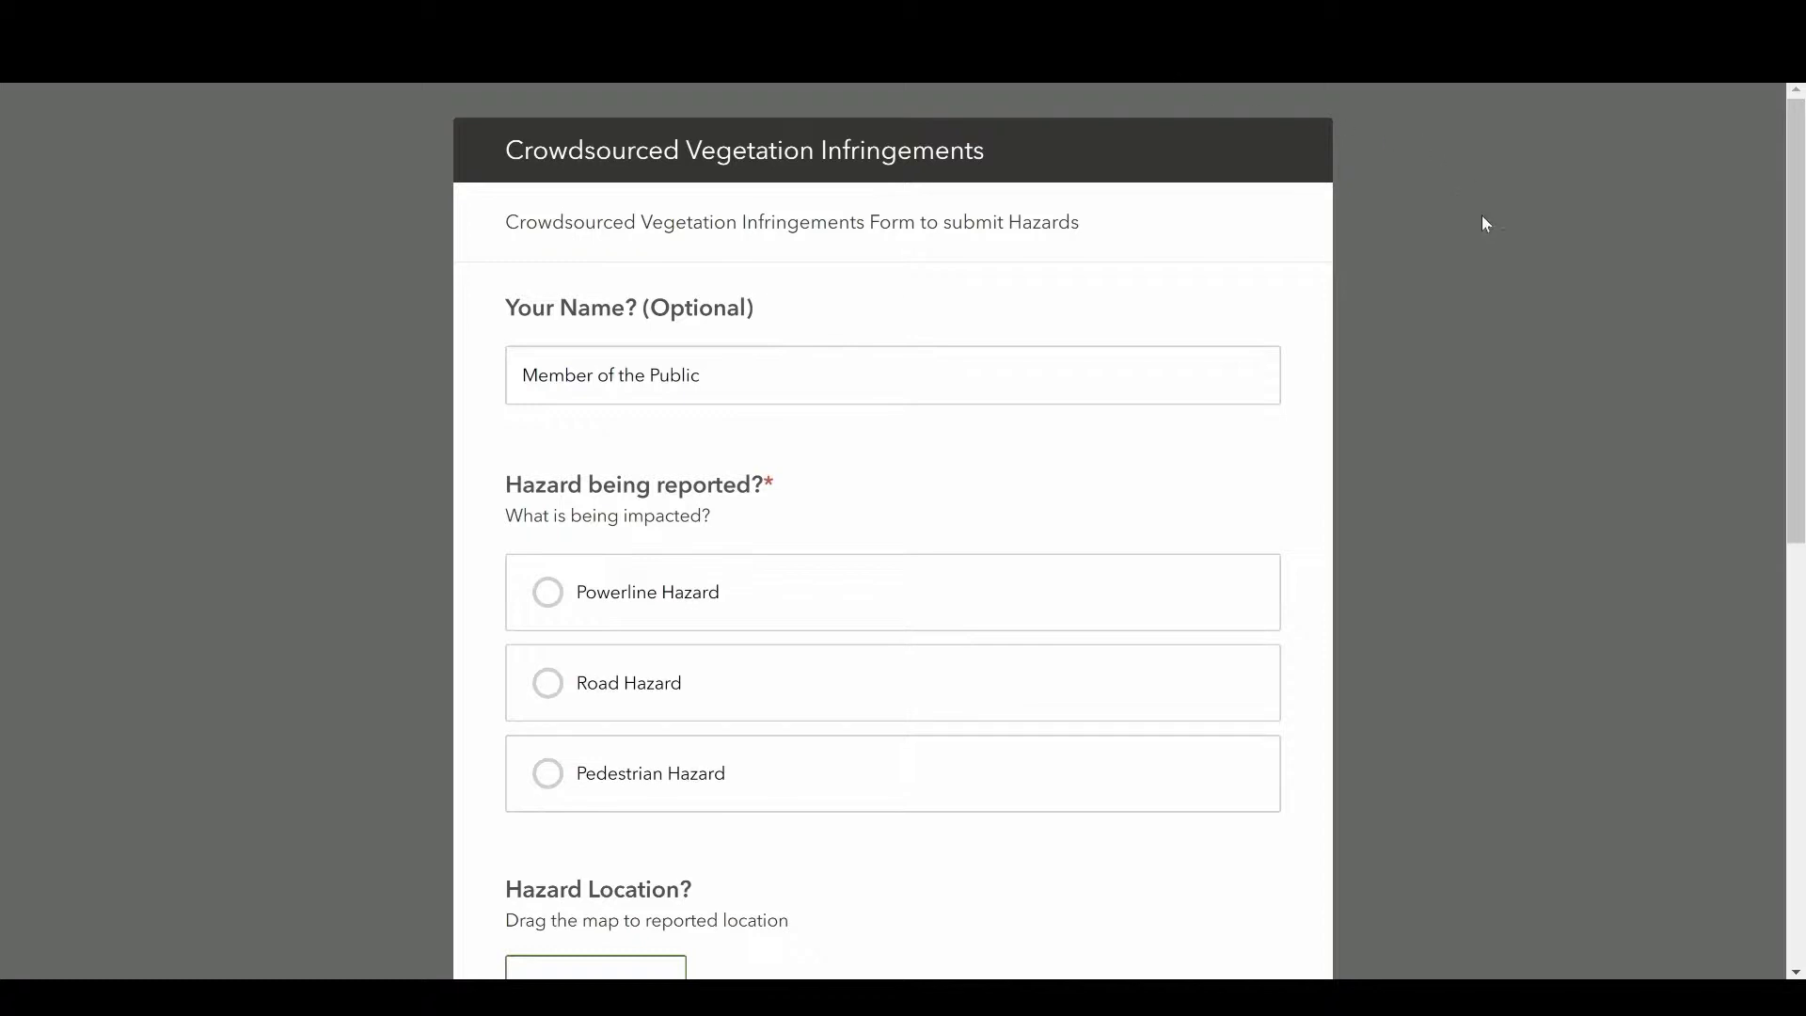
Report a Powerline Hazard in the Crowdsourced Vegetation Infringements form and go on to the remaining questions
{"action": "scroll", "coordinate": [1486, 226], "scroll_direction": "down", "scroll_amount": 1}
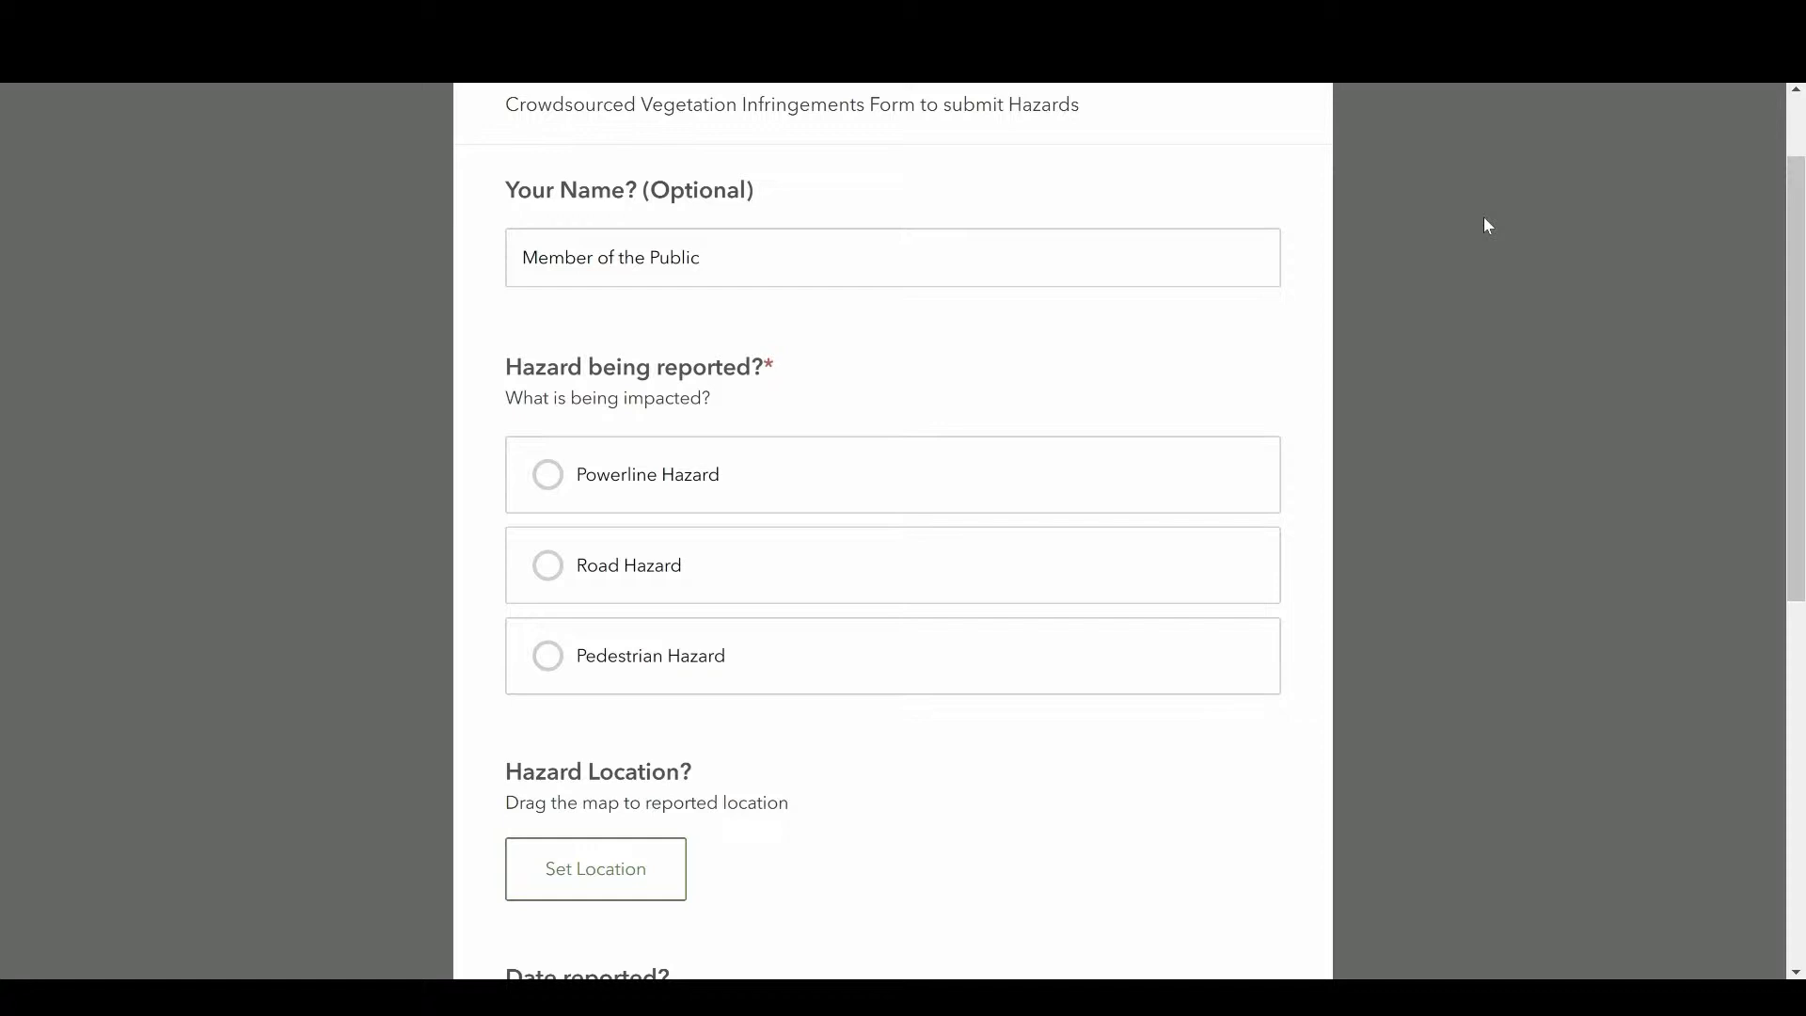
{"action": "left_click", "coordinate": [1202, 473]}
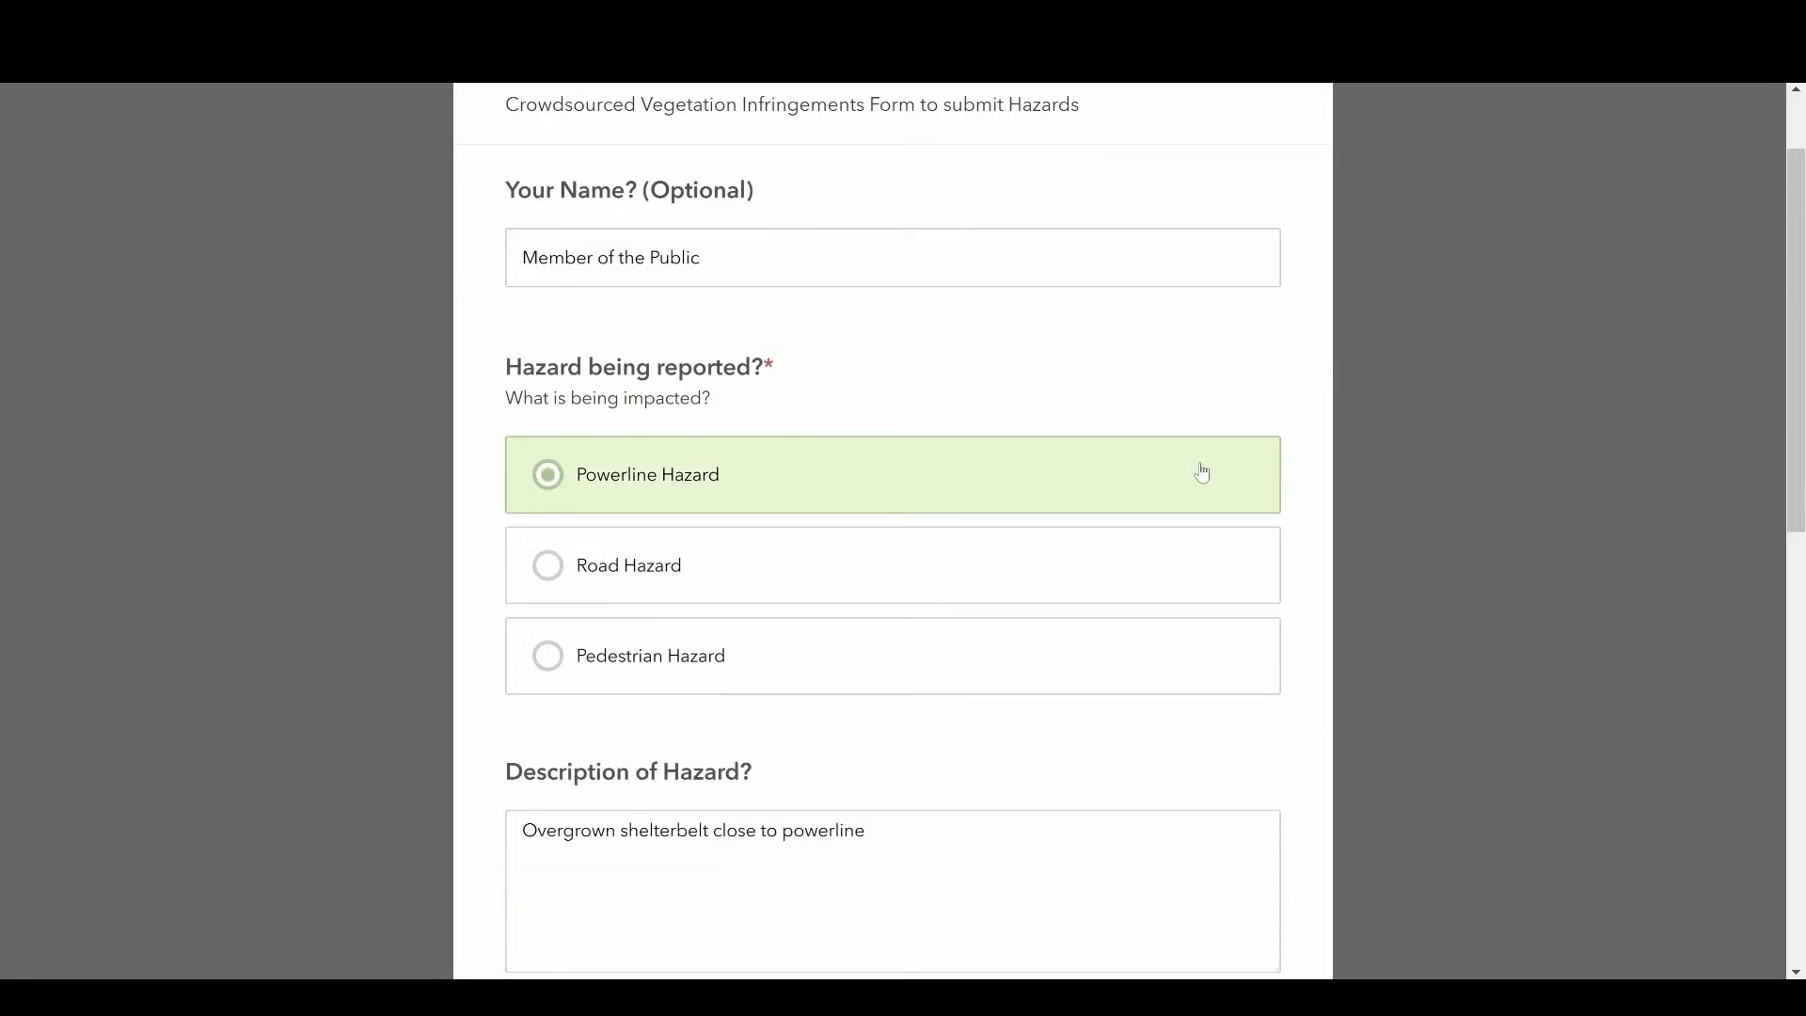
{"action": "scroll", "coordinate": [1202, 474], "scroll_direction": "down", "scroll_amount": 2}
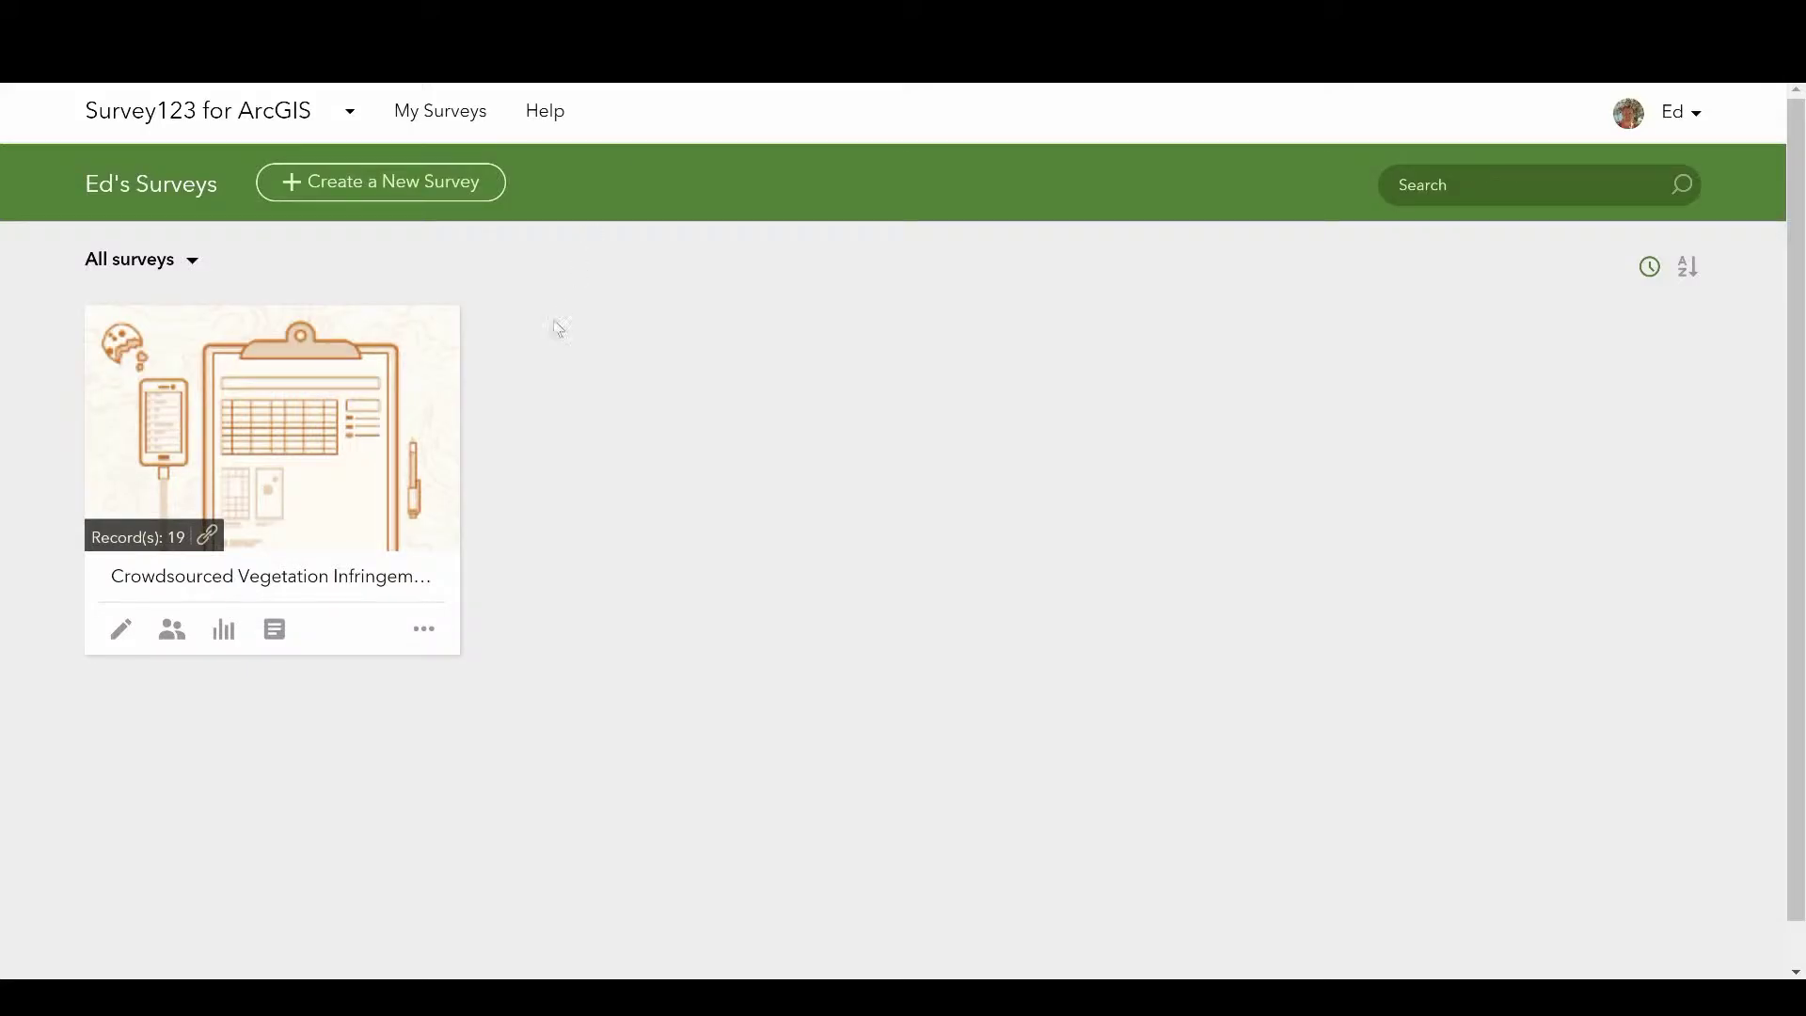
In Survey123, open the Webhooks settings of the Crowdsourced Vegetation Infringements survey
{"action": "left_click", "coordinate": [424, 628]}
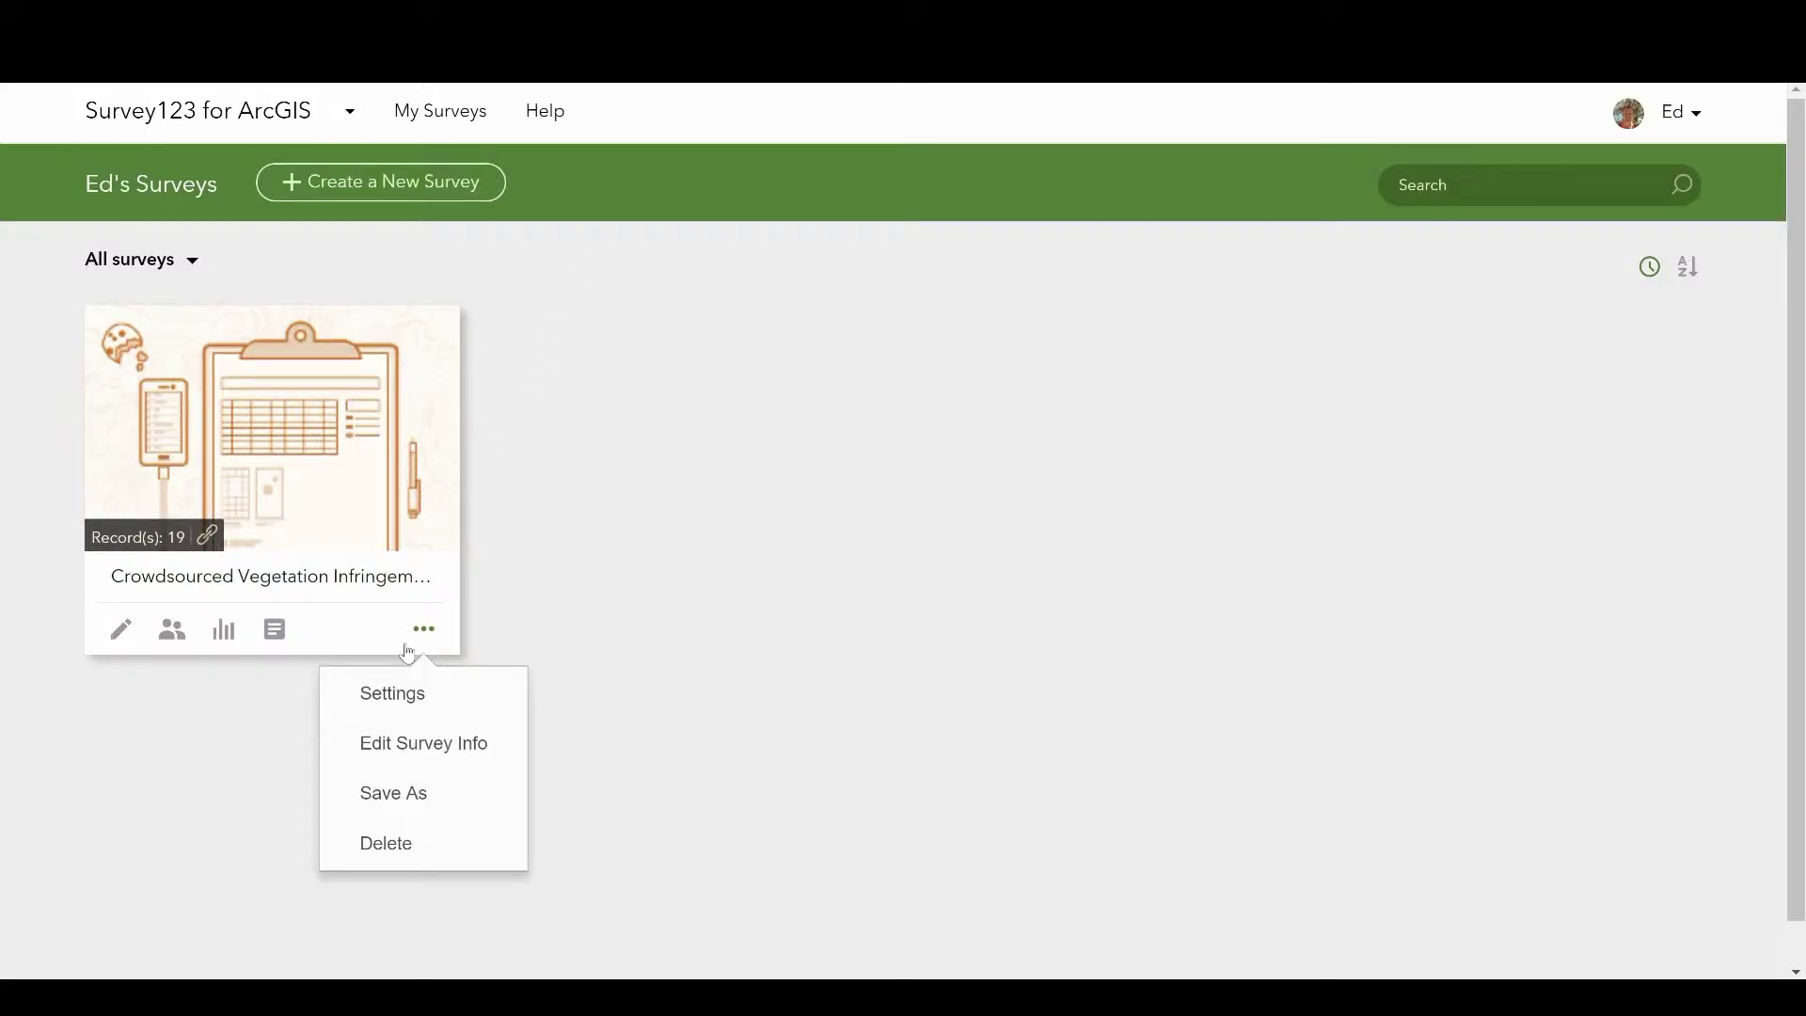
{"action": "left_click", "coordinate": [421, 707]}
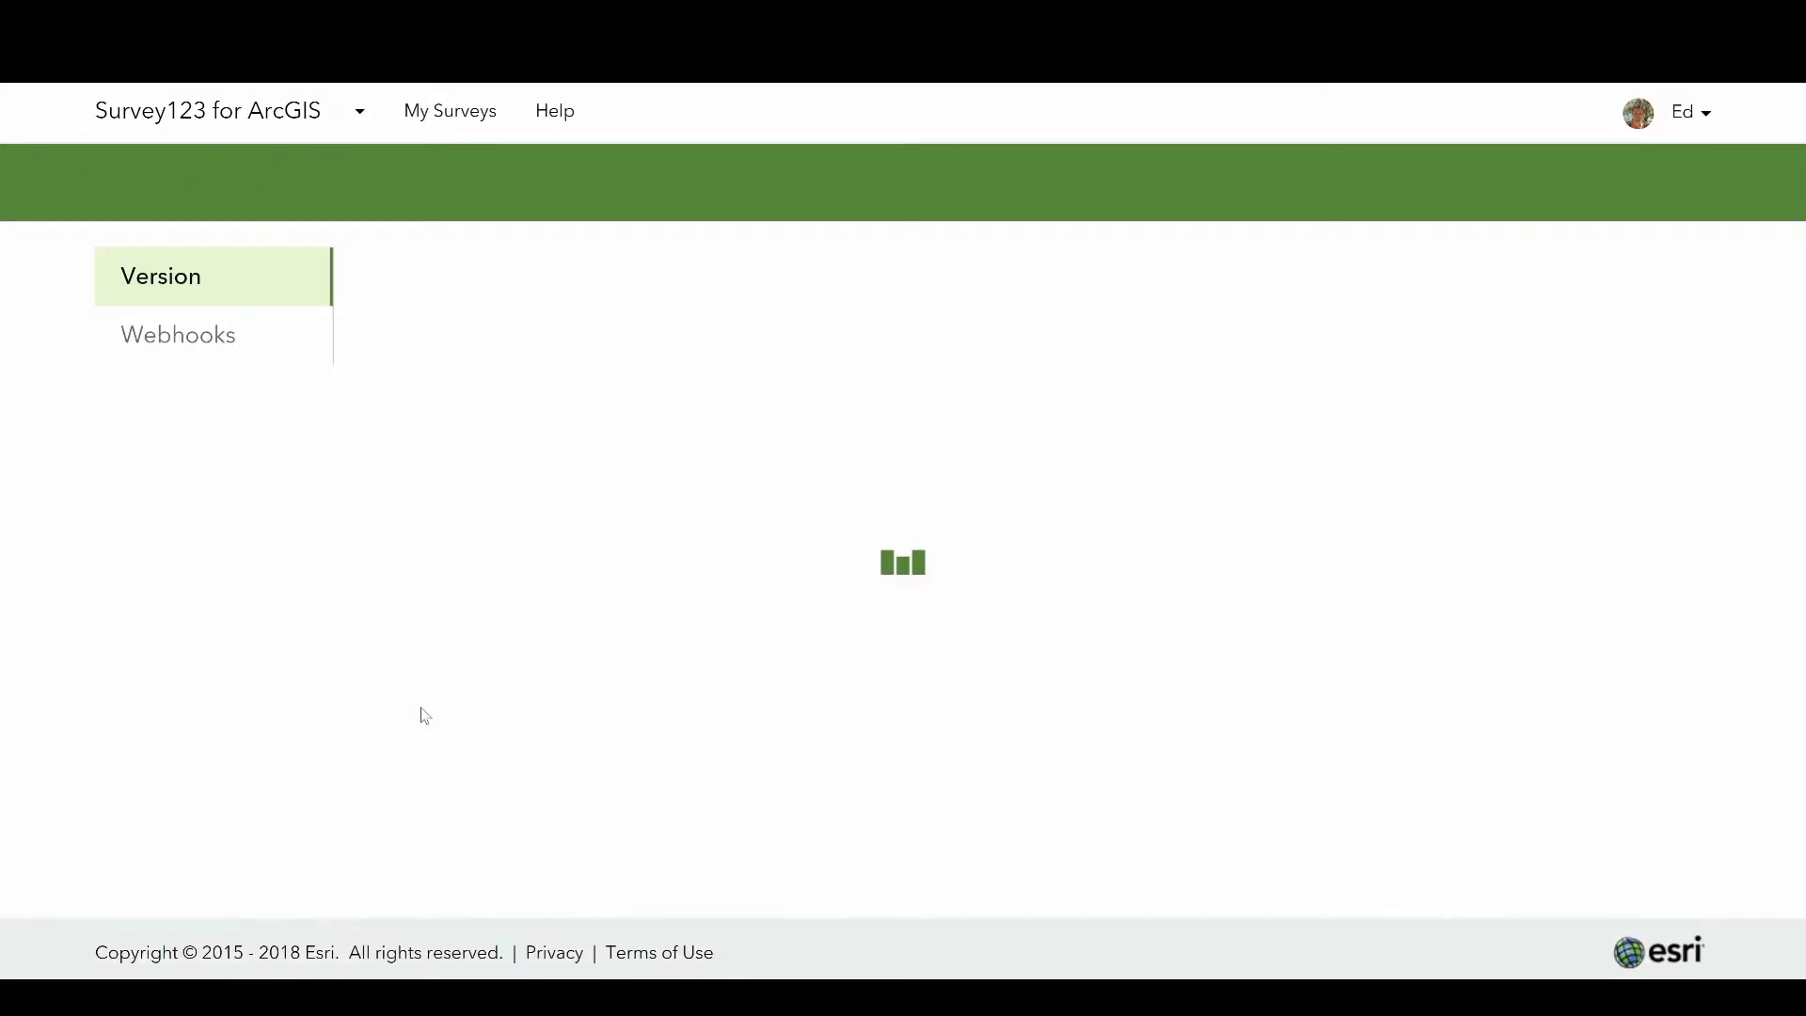
{"action": "left_click", "coordinate": [264, 350]}
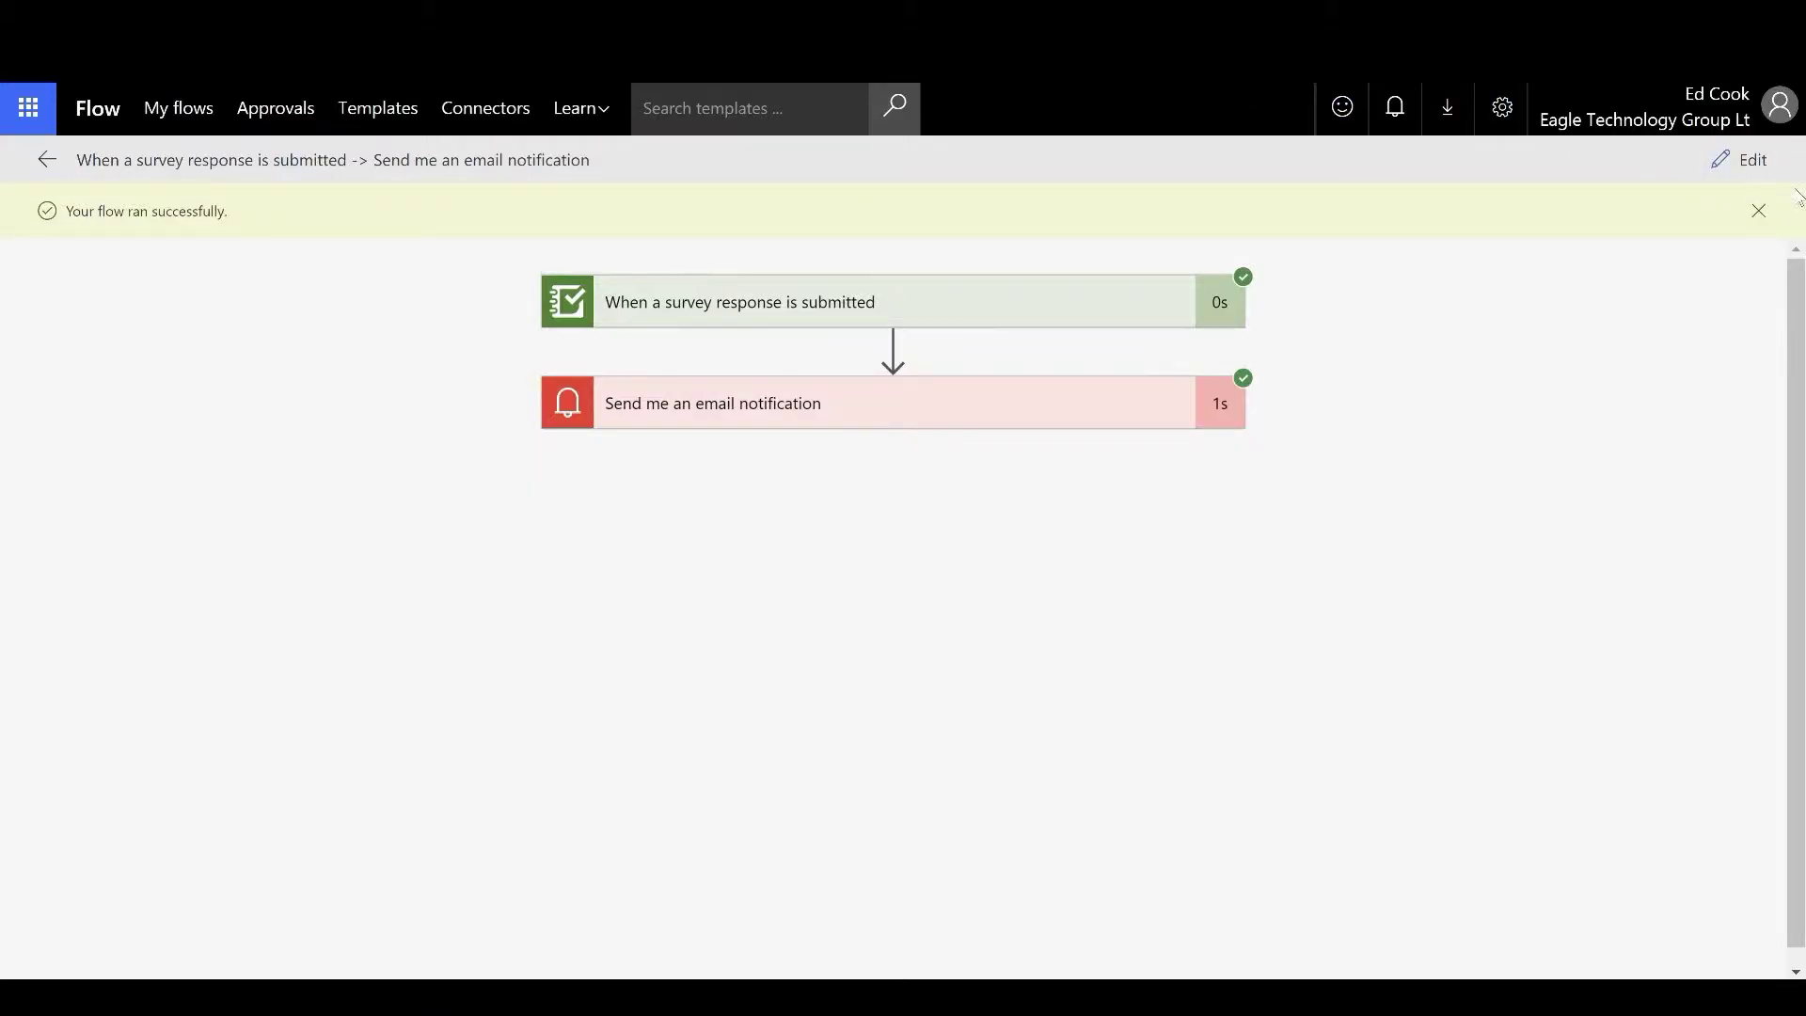
In Microsoft Flow, open the survey response flow for editing and expand its survey trigger and email notification action for review
{"action": "left_click", "coordinate": [1758, 211]}
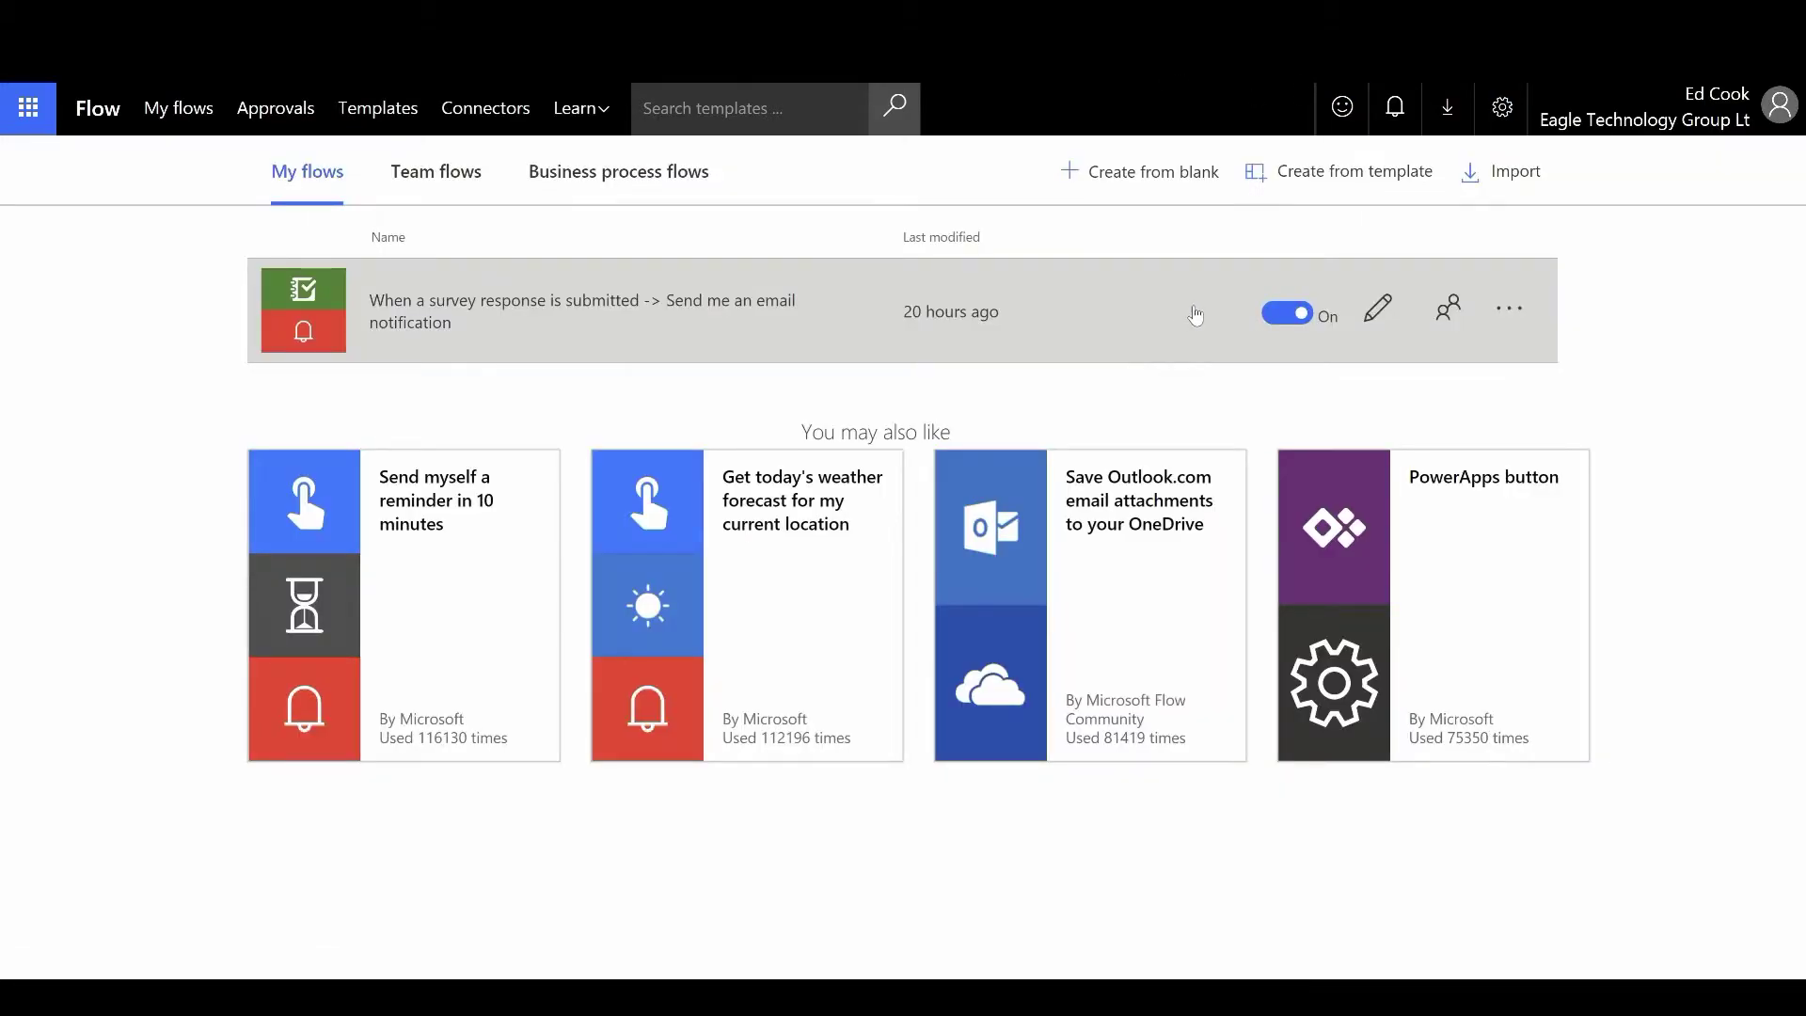
{"action": "left_click", "coordinate": [1374, 309]}
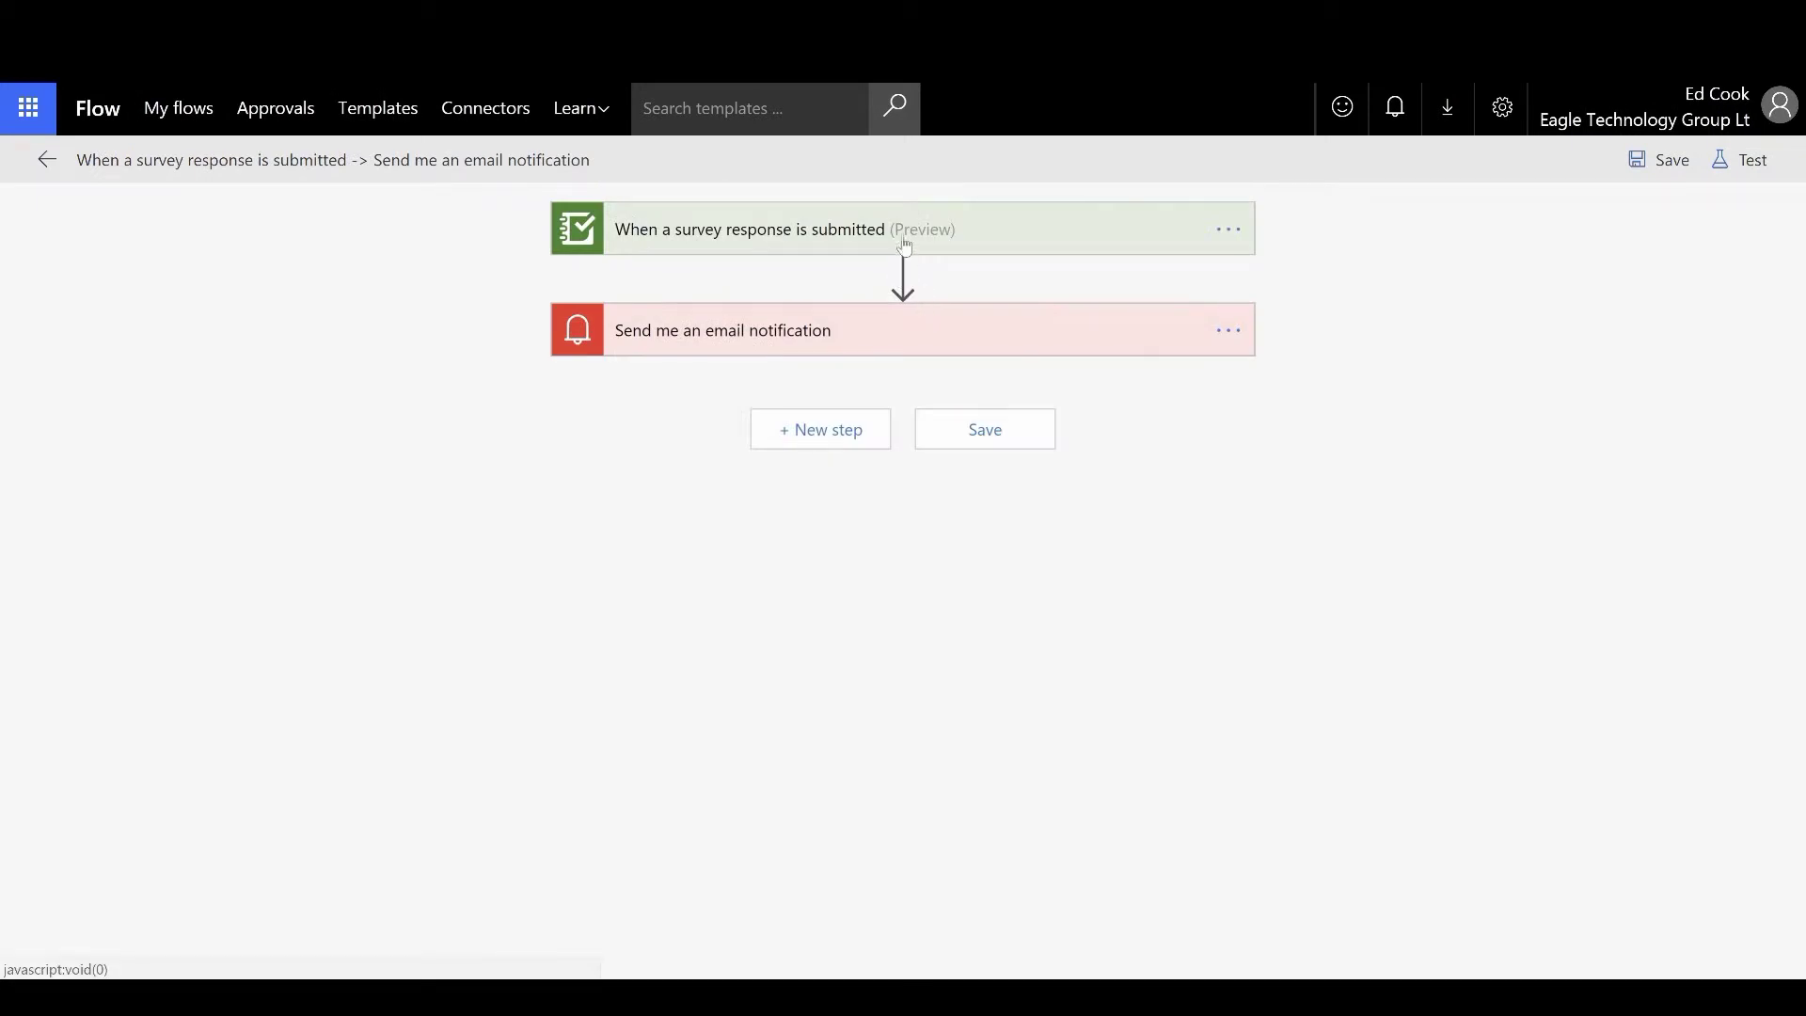
{"action": "left_click", "coordinate": [903, 242]}
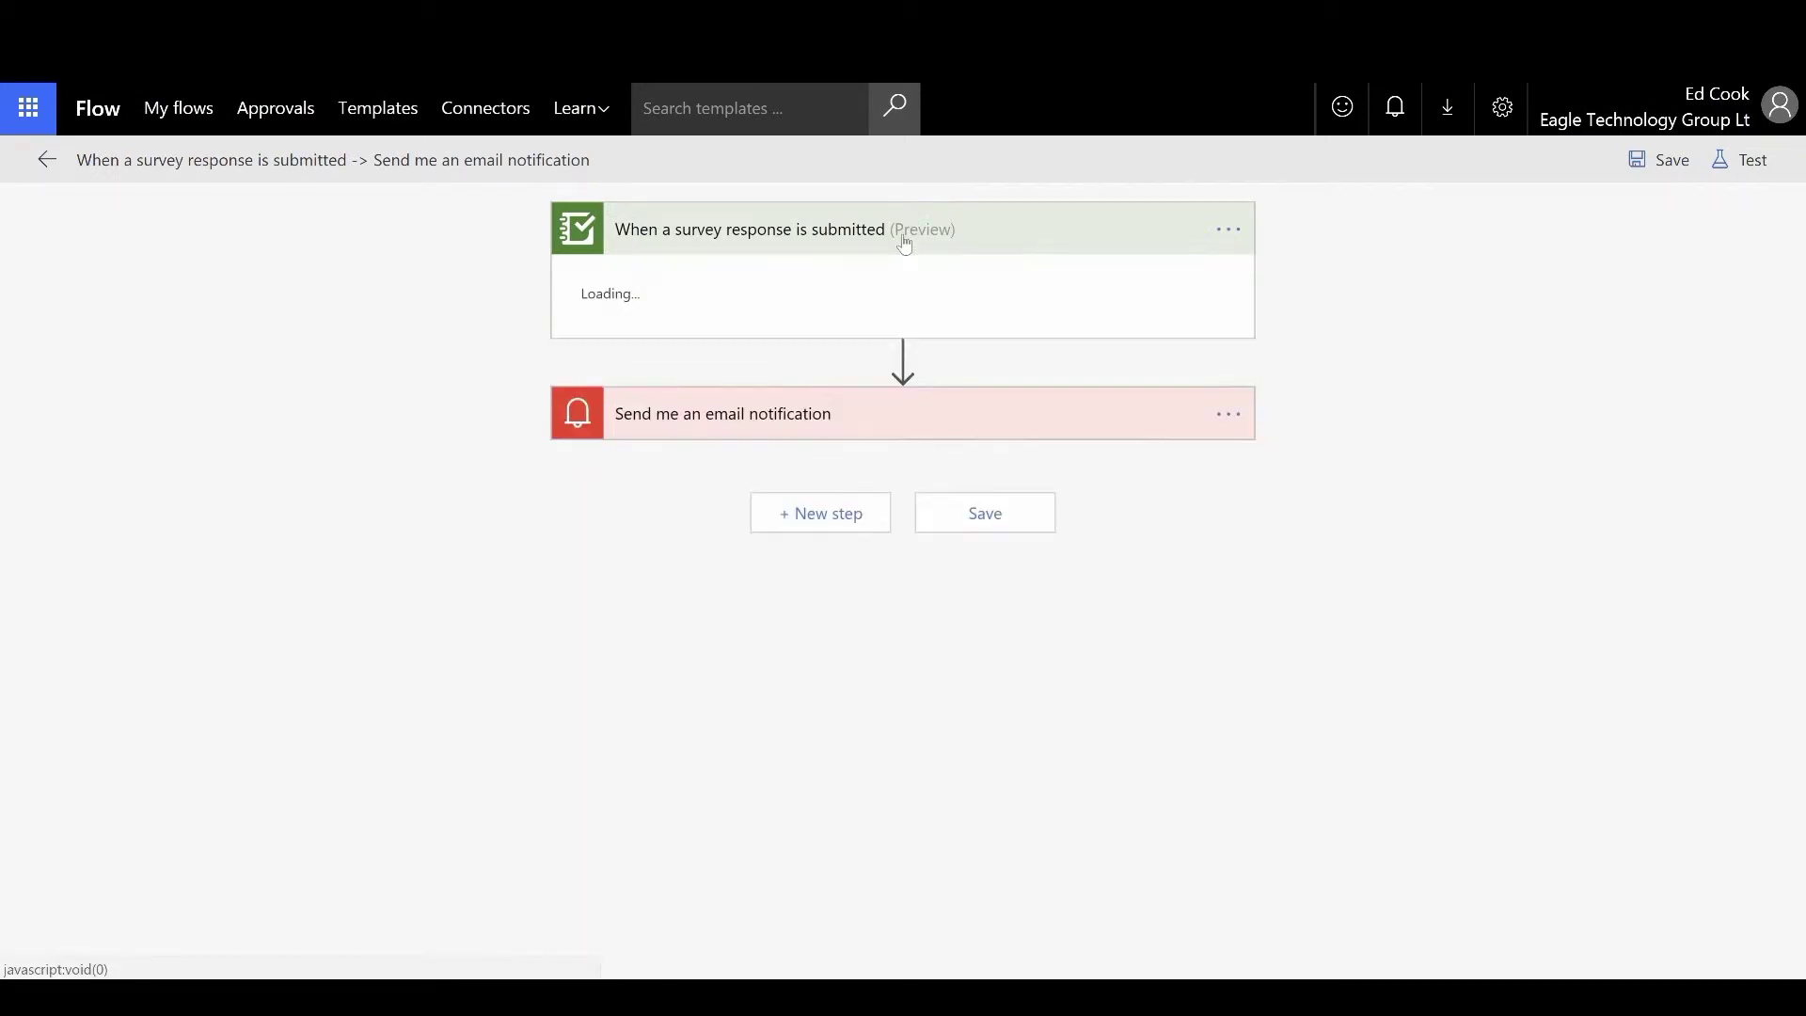
{"action": "left_click", "coordinate": [910, 403]}
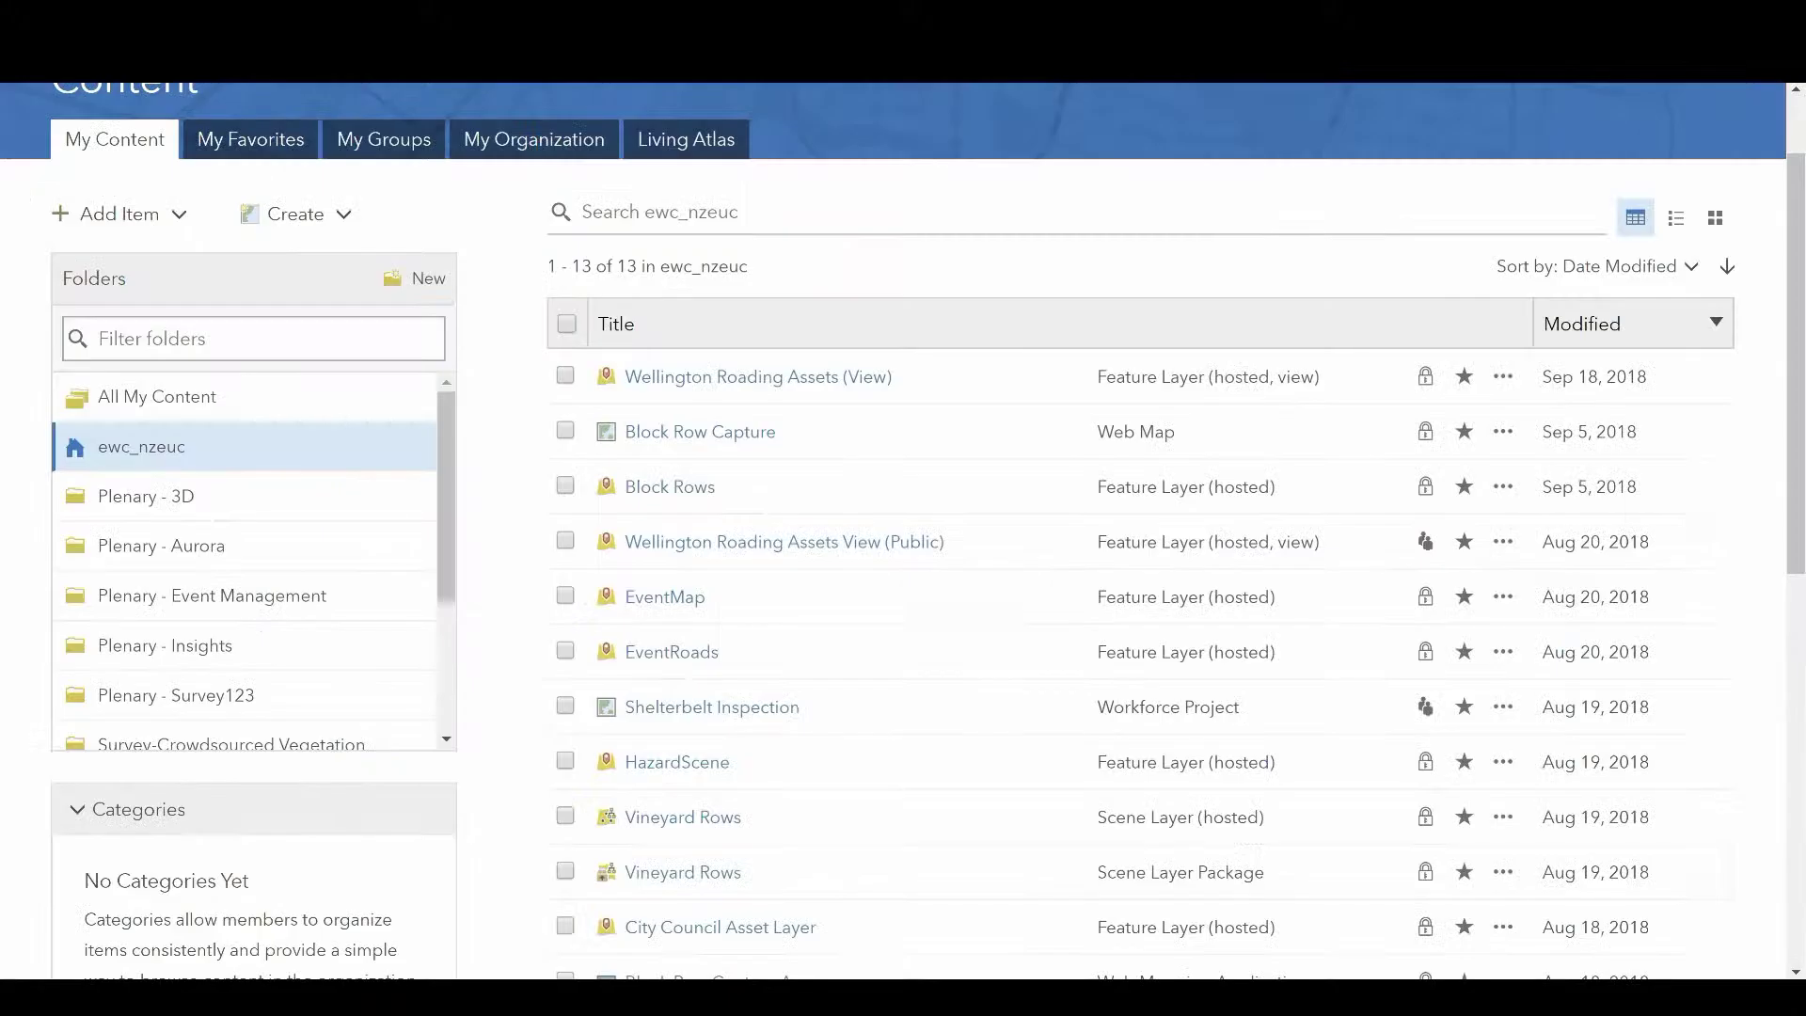
In the ArcGIS Online content, start a new feature layer from the Polygons template under Build a layer
{"action": "left_click", "coordinate": [311, 218]}
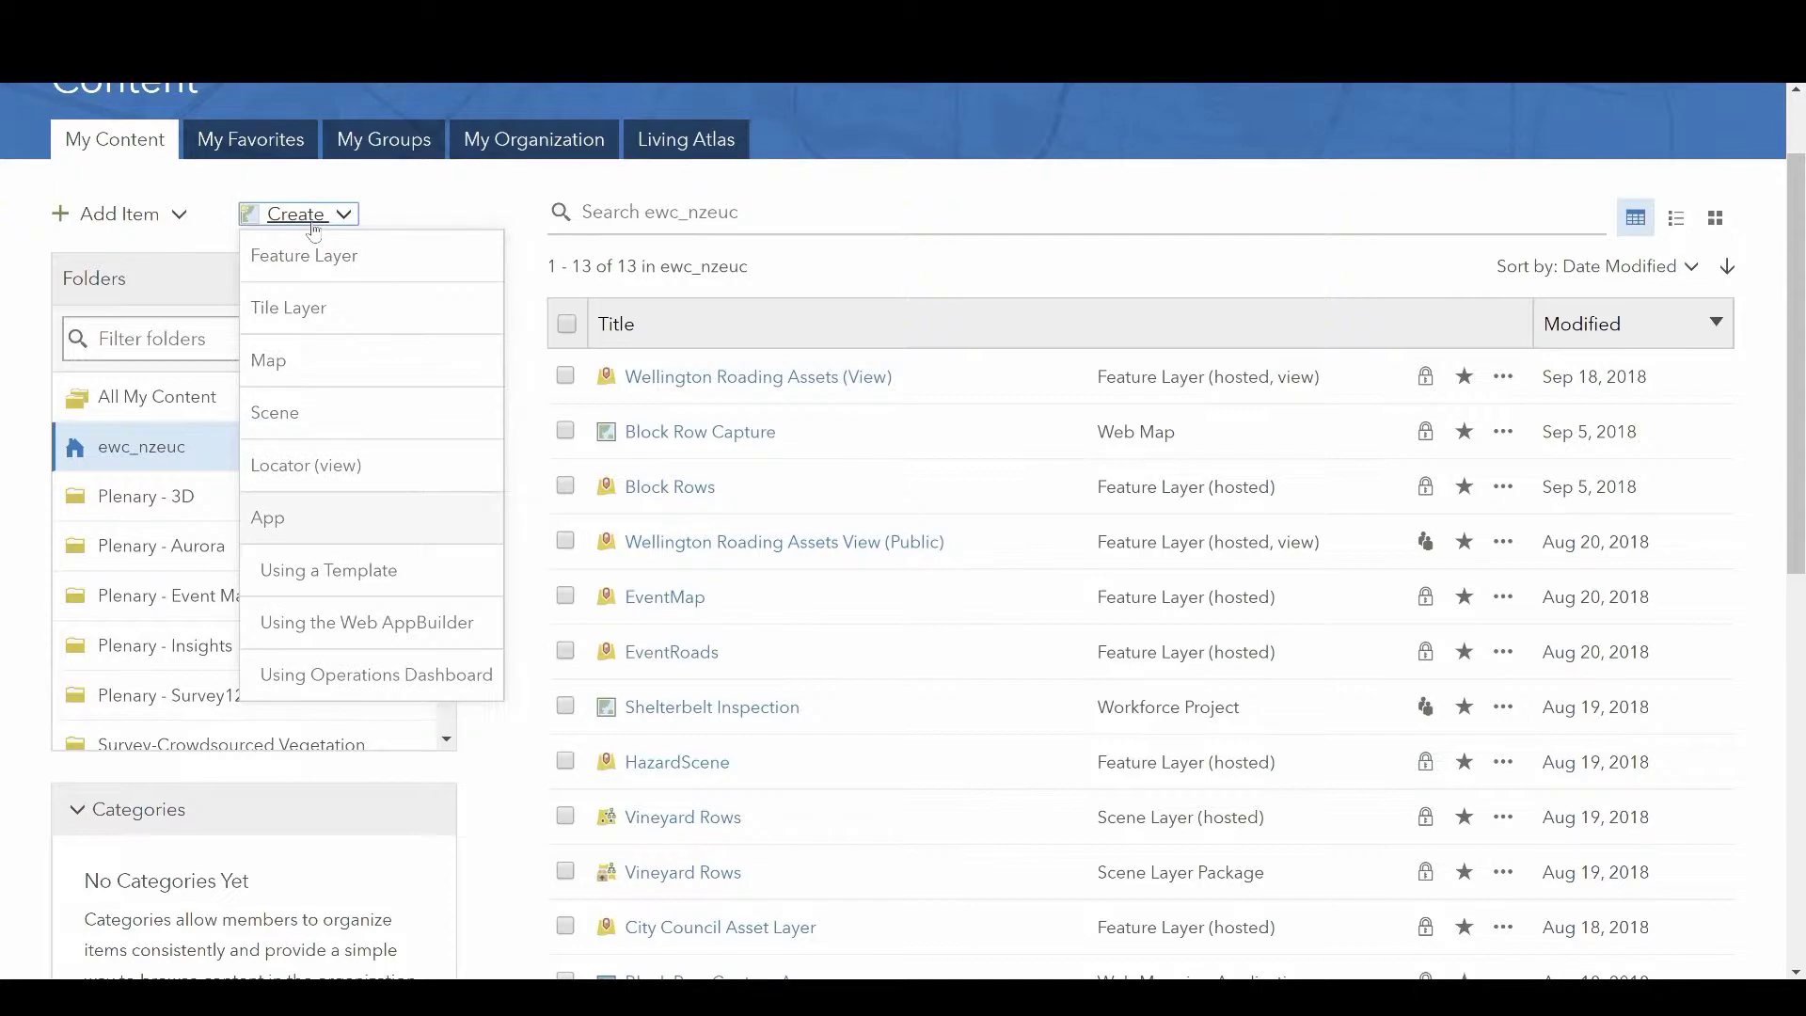
{"action": "left_click", "coordinate": [325, 255]}
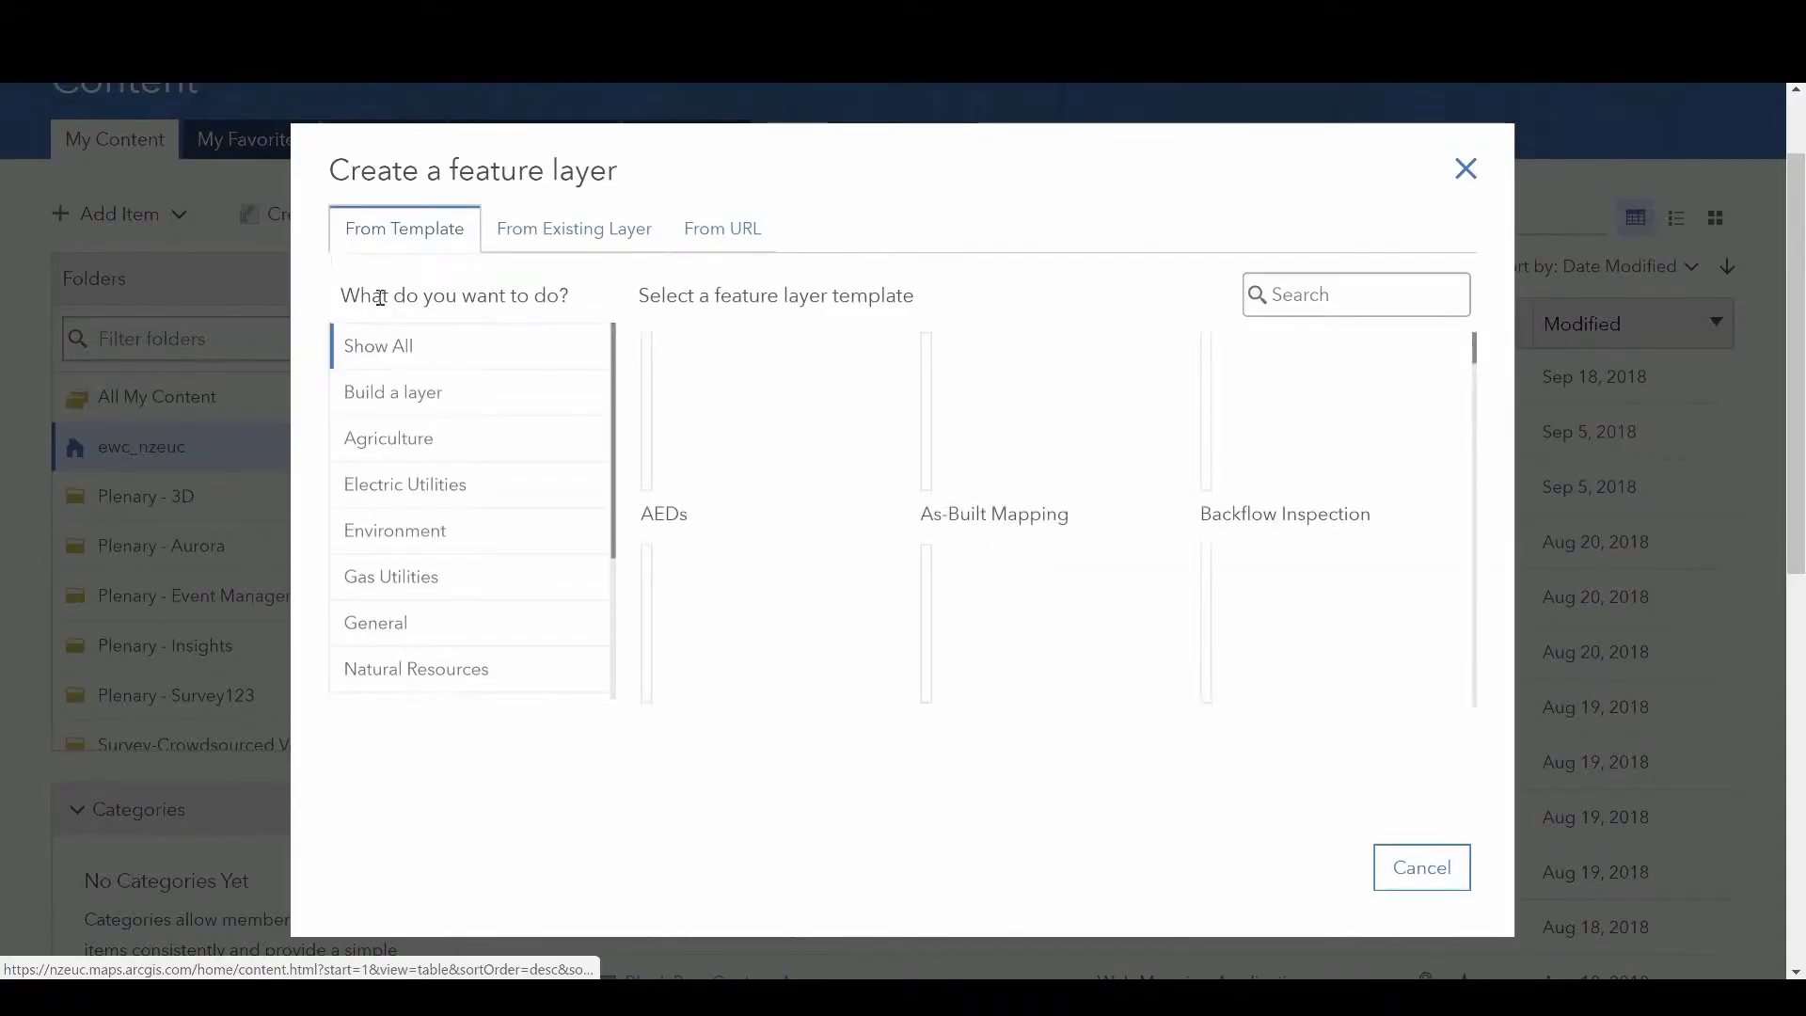
{"action": "left_click", "coordinate": [414, 393]}
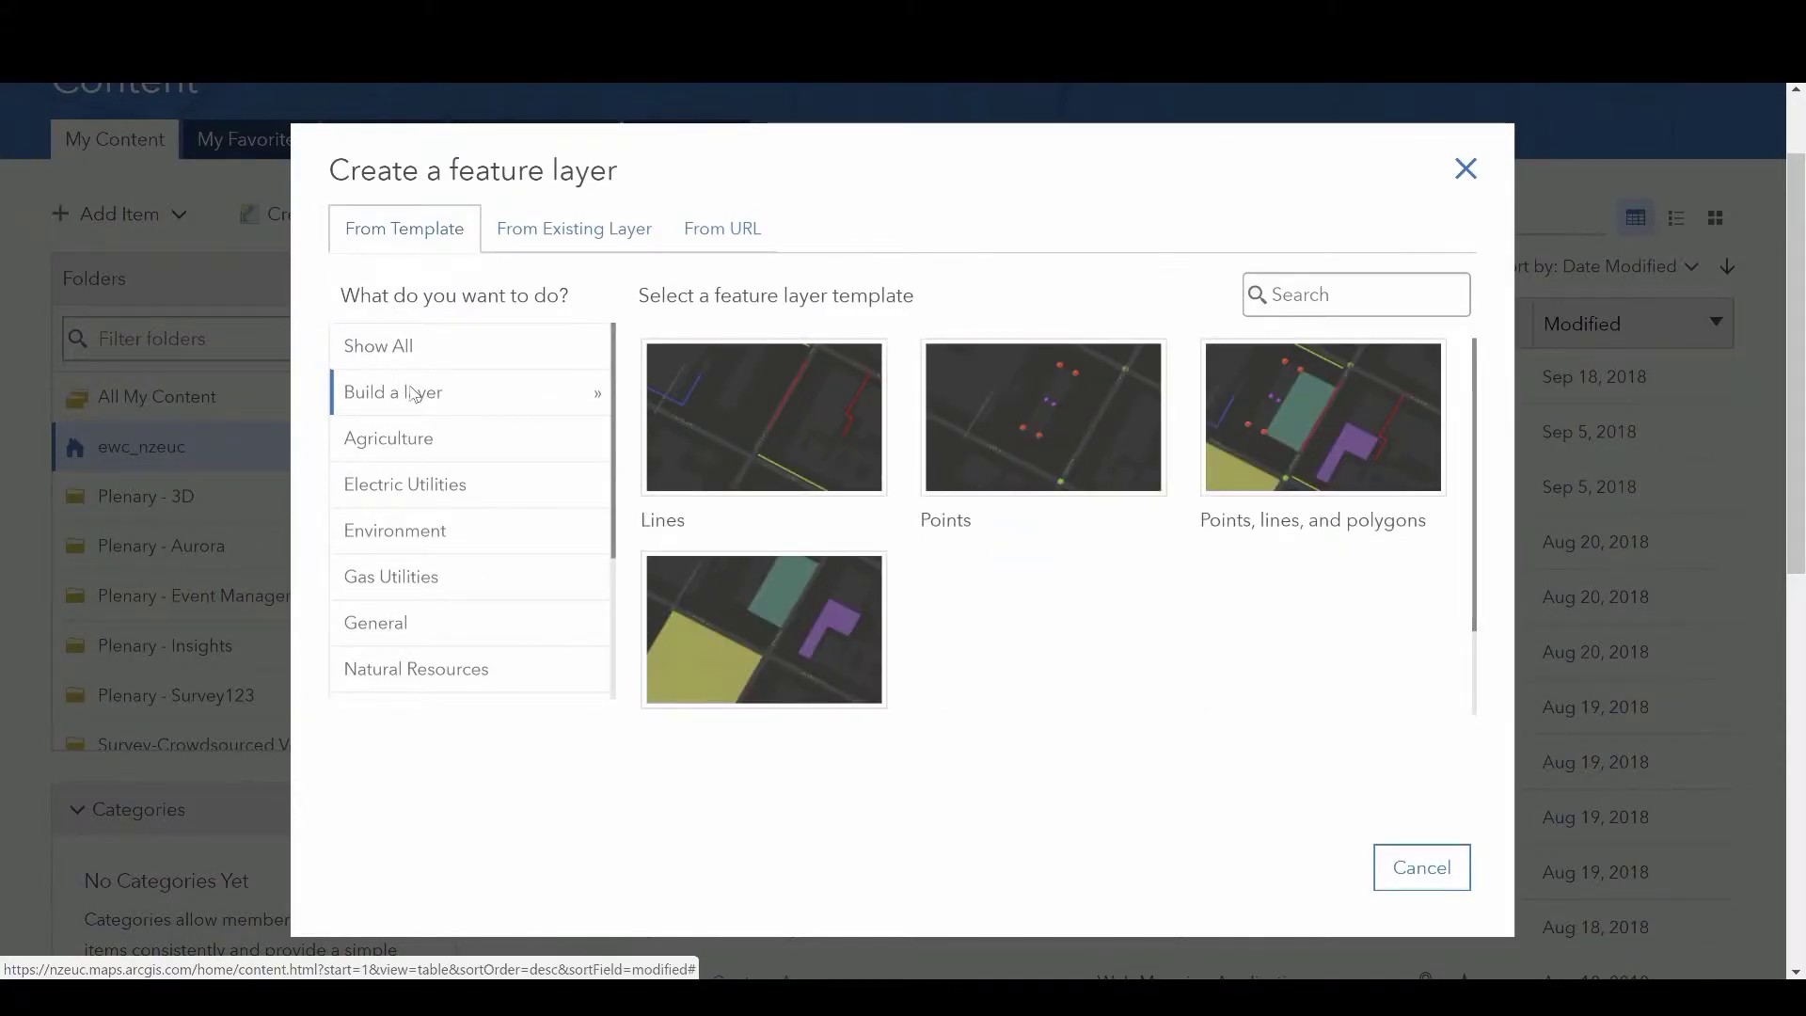
{"action": "left_click", "coordinate": [830, 641]}
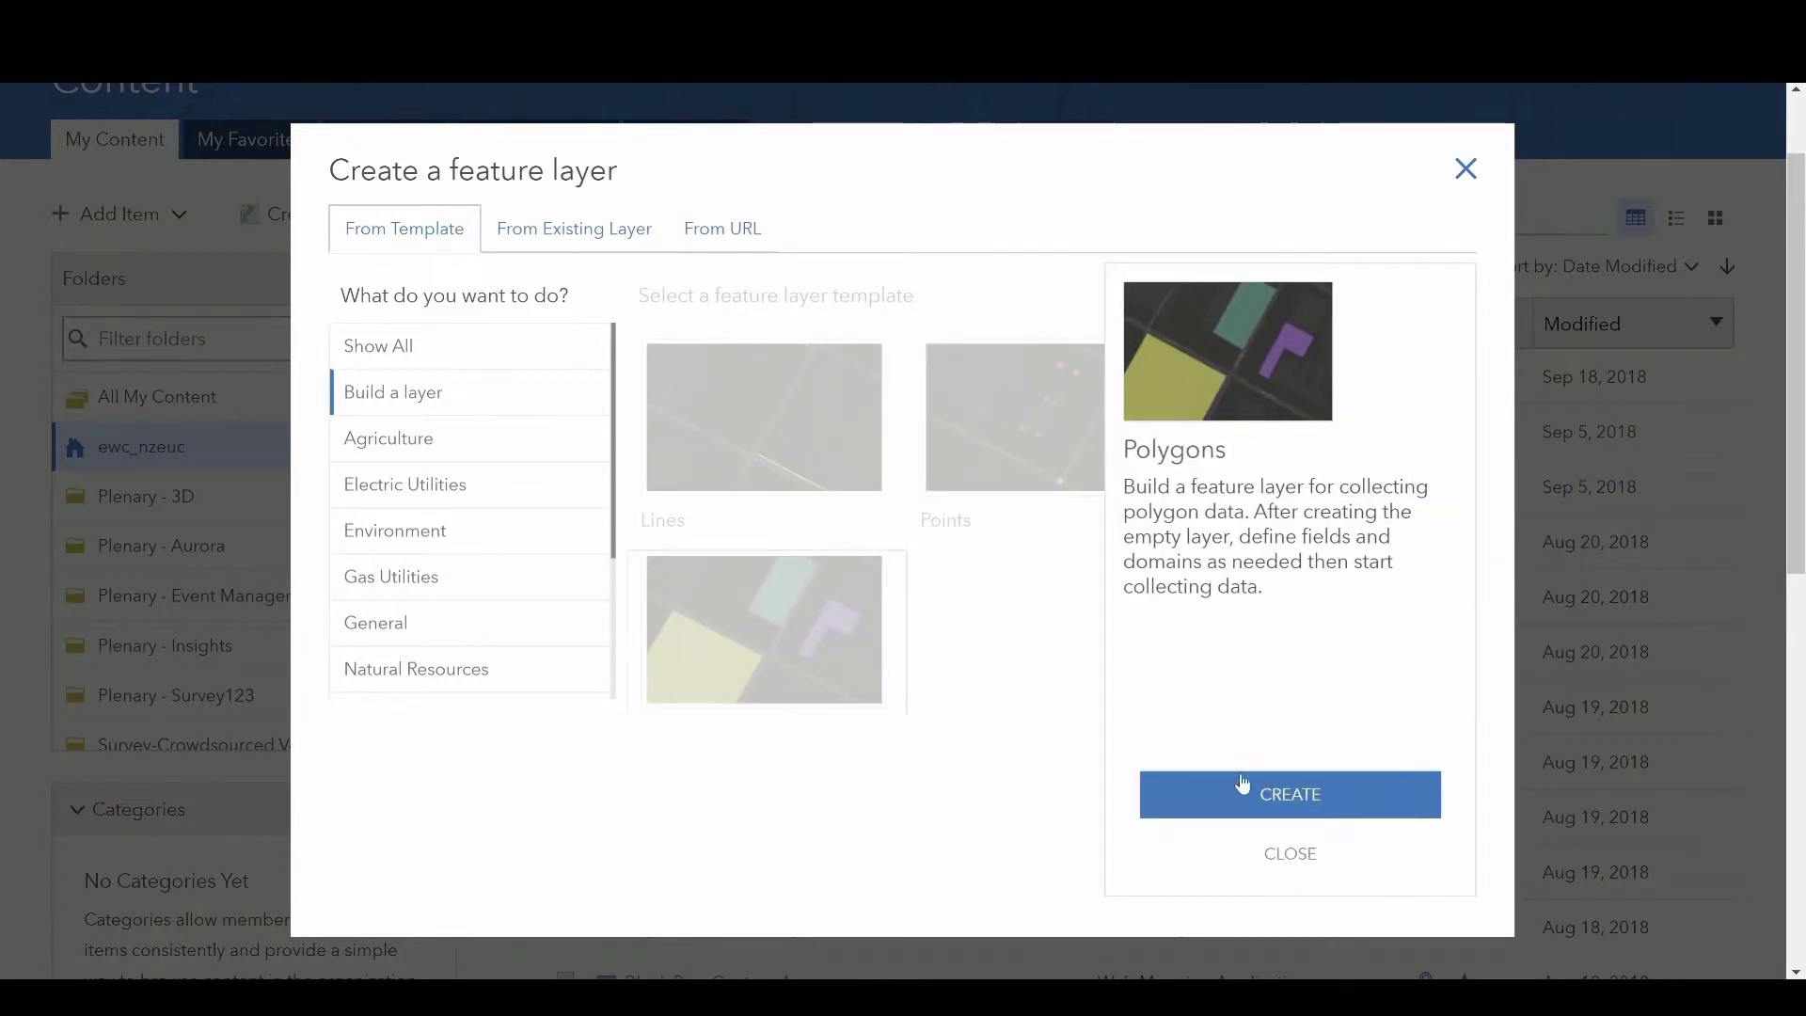
{"action": "left_click", "coordinate": [1242, 784]}
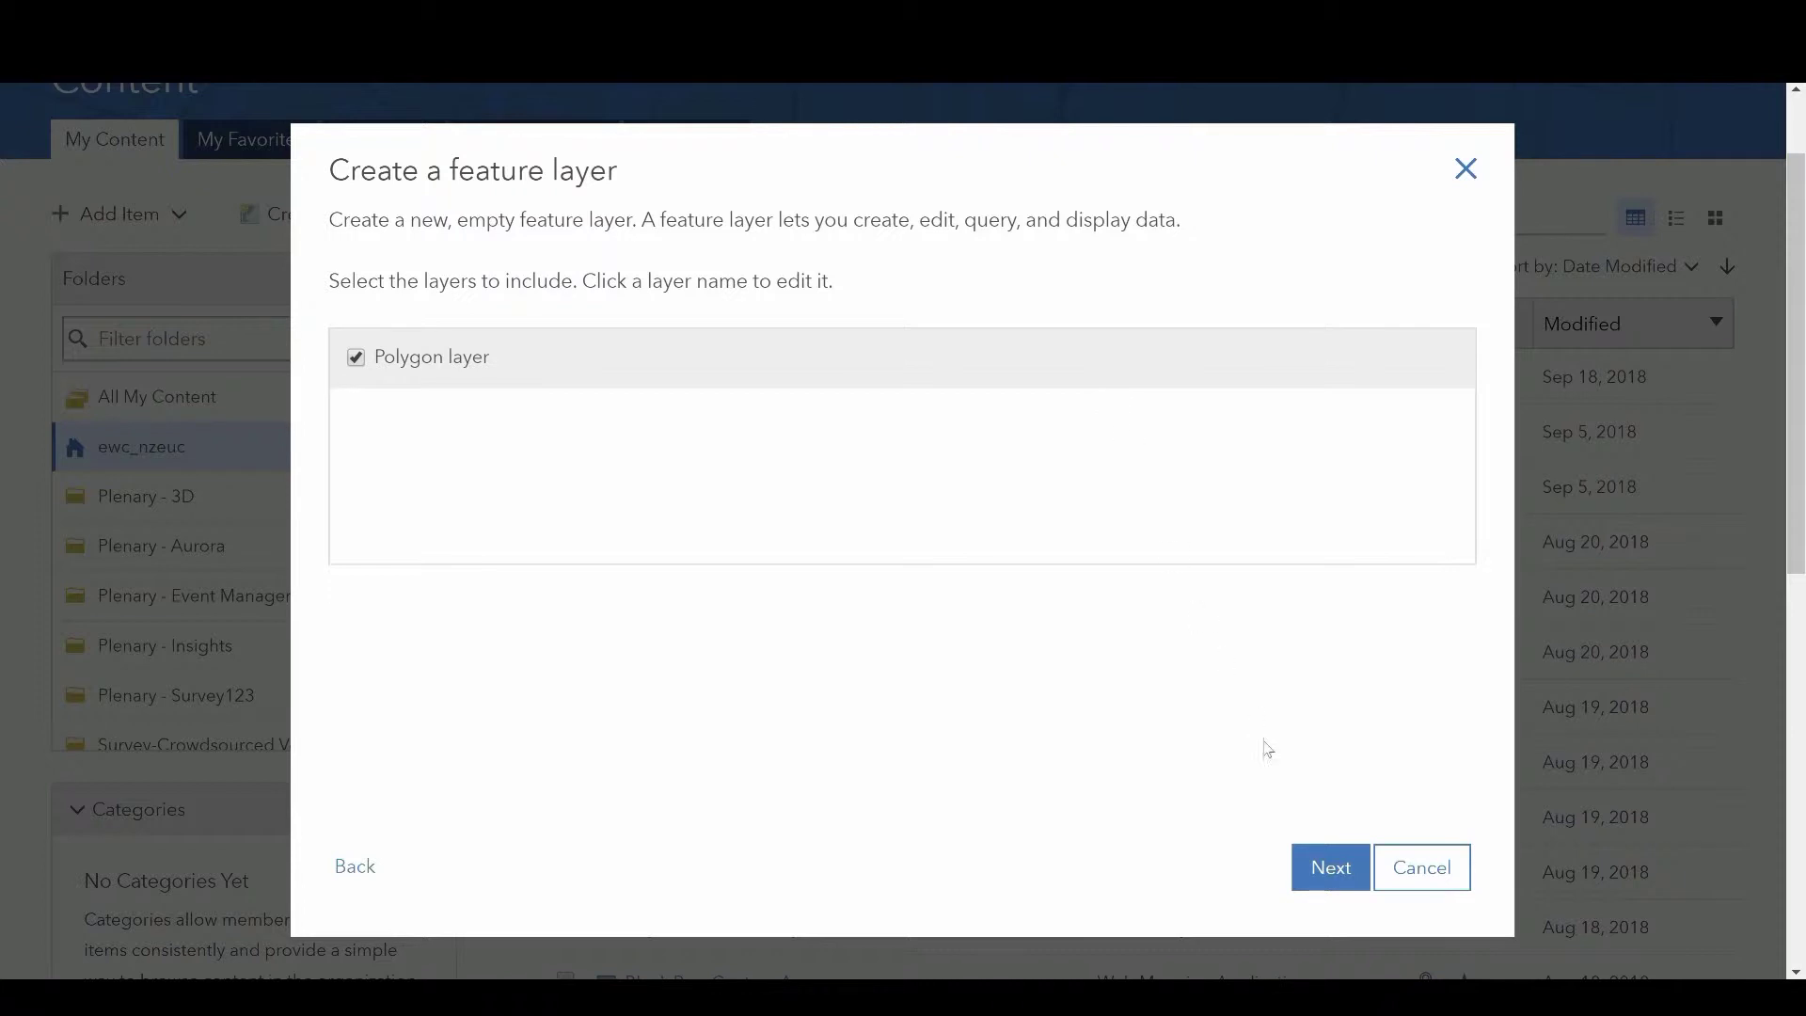
Keep the polygon layer, finish the feature layer with the title Hazard, and start adding a field to it
{"action": "left_click", "coordinate": [1315, 866]}
{"action": "left_click", "coordinate": [1317, 867]}
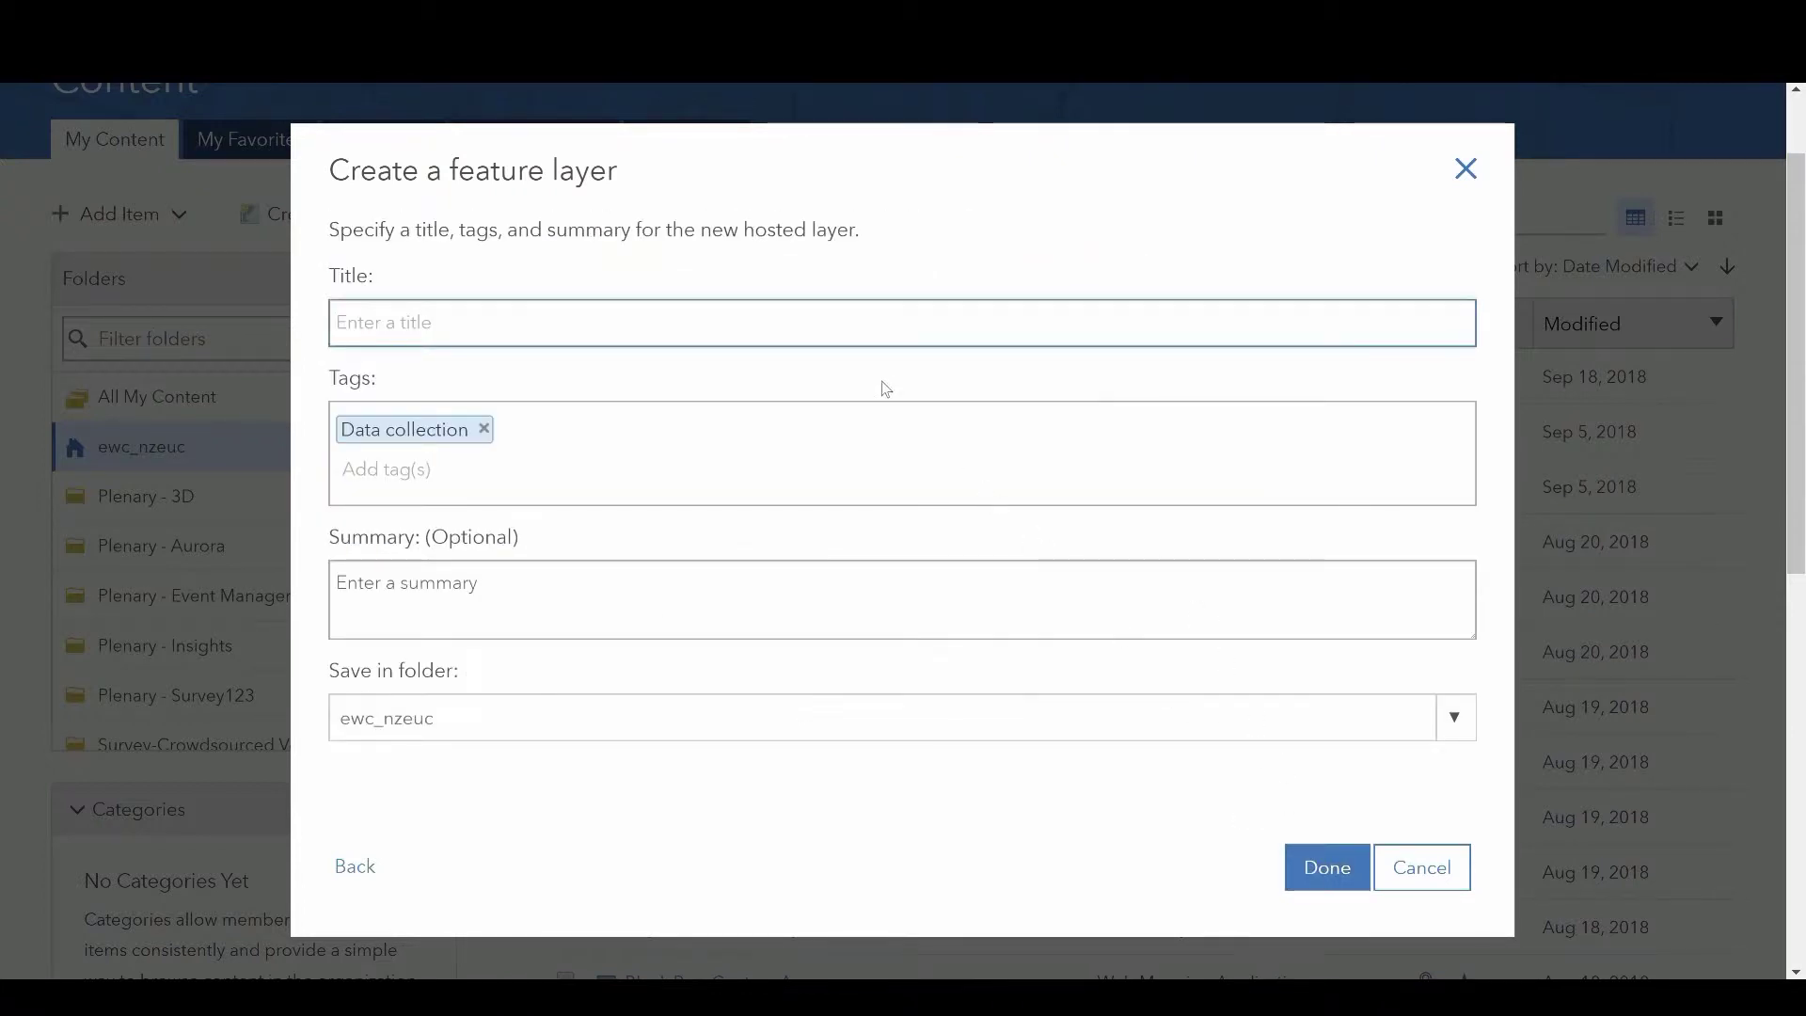
{"action": "type", "text": "Hazard"}
{"action": "left_click", "coordinate": [1327, 867]}
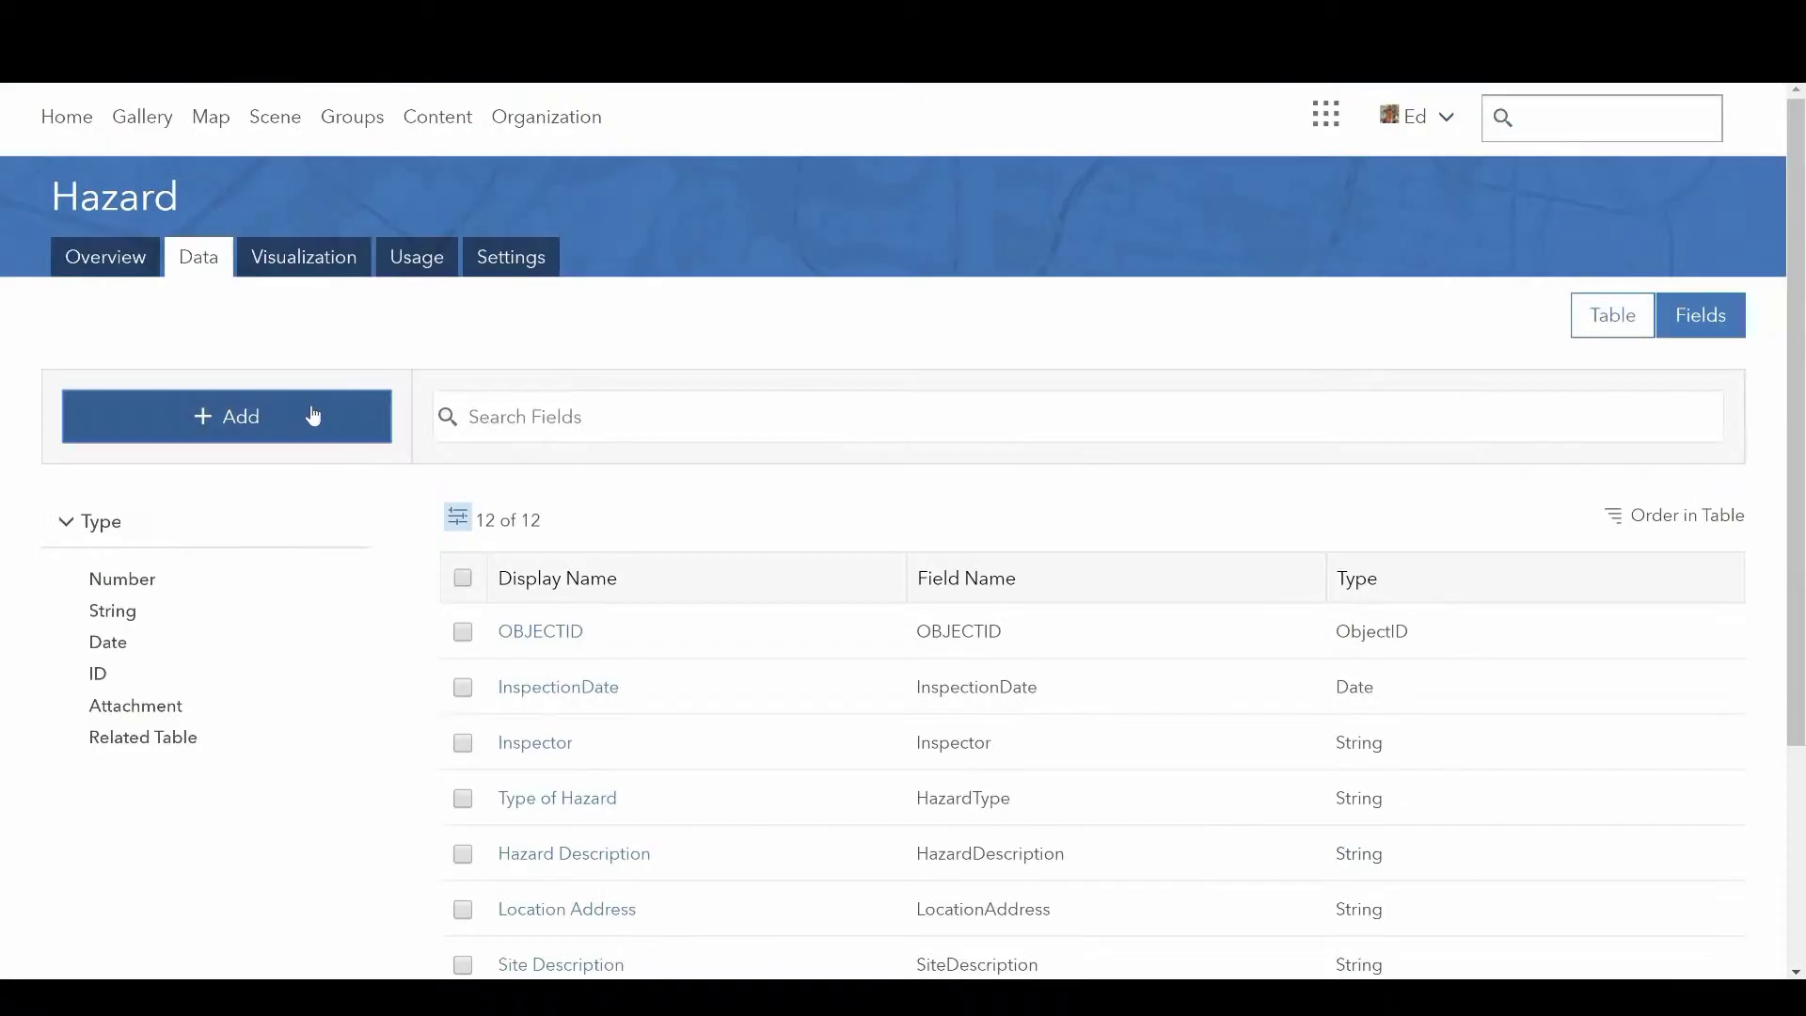
{"action": "left_click", "coordinate": [313, 416]}
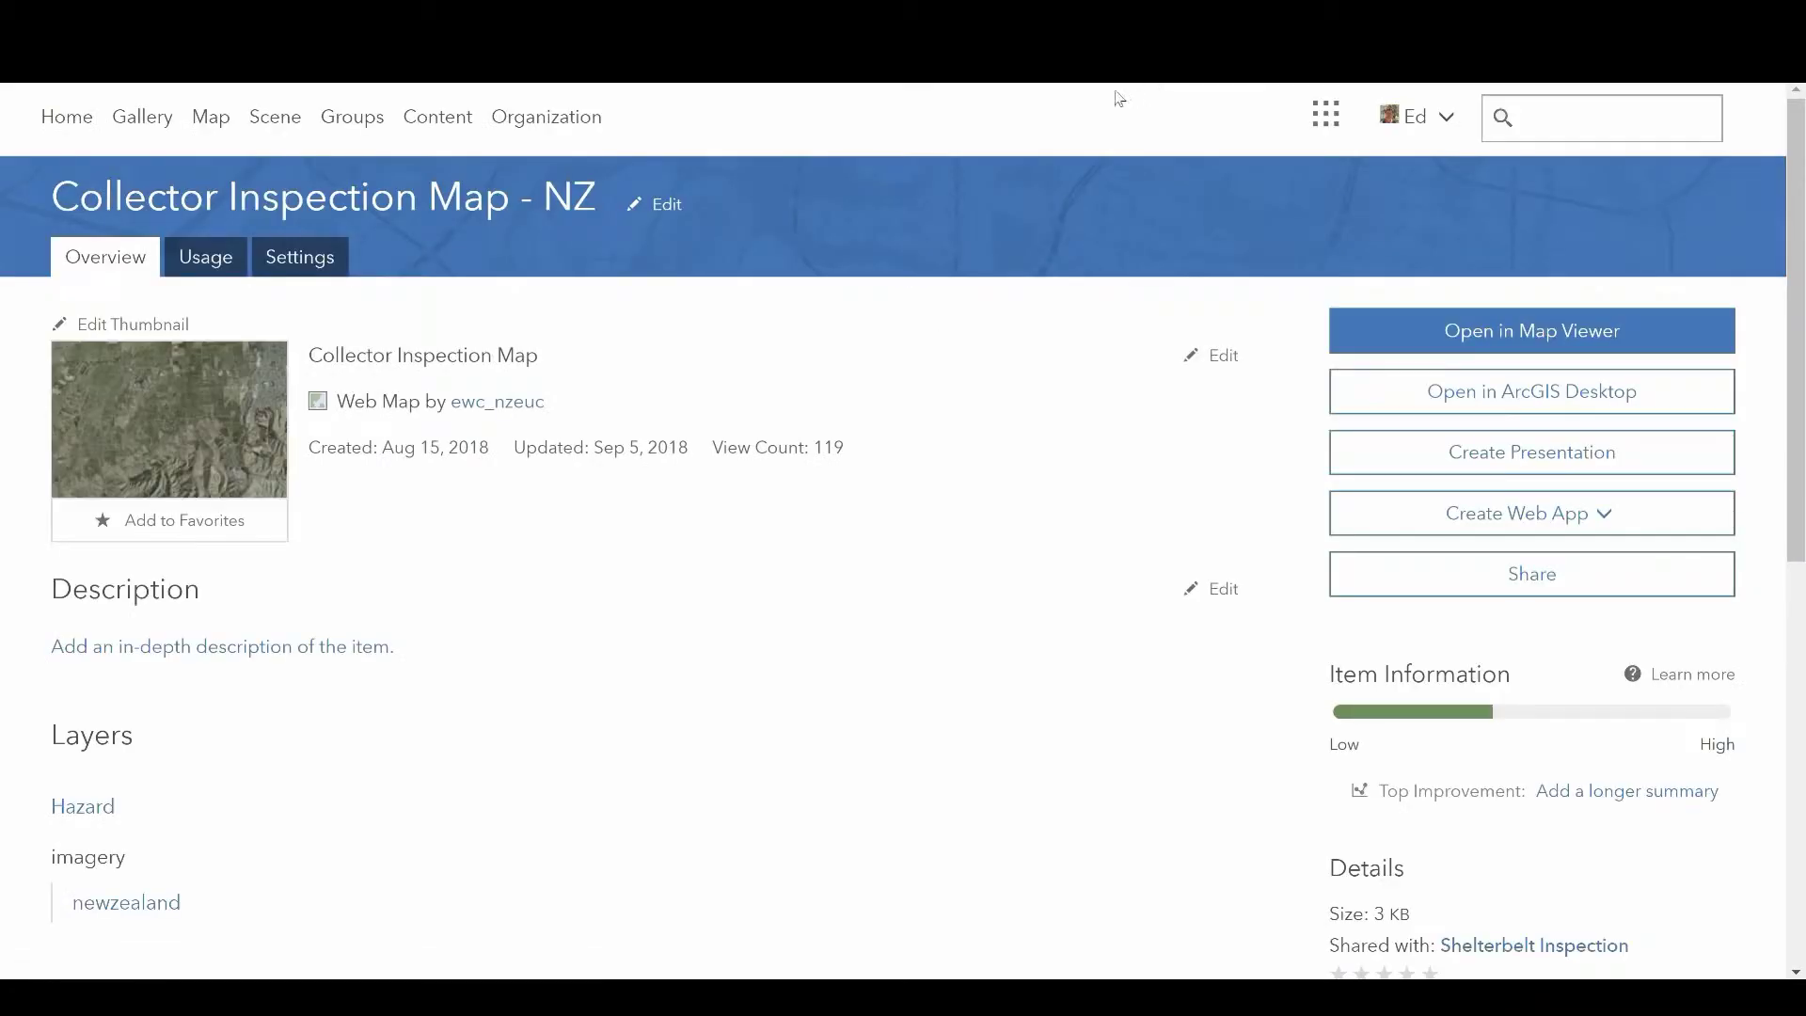
Open the offline map area management from the settings of the Collector Inspection Map - NZ web map
{"action": "left_click", "coordinate": [302, 257]}
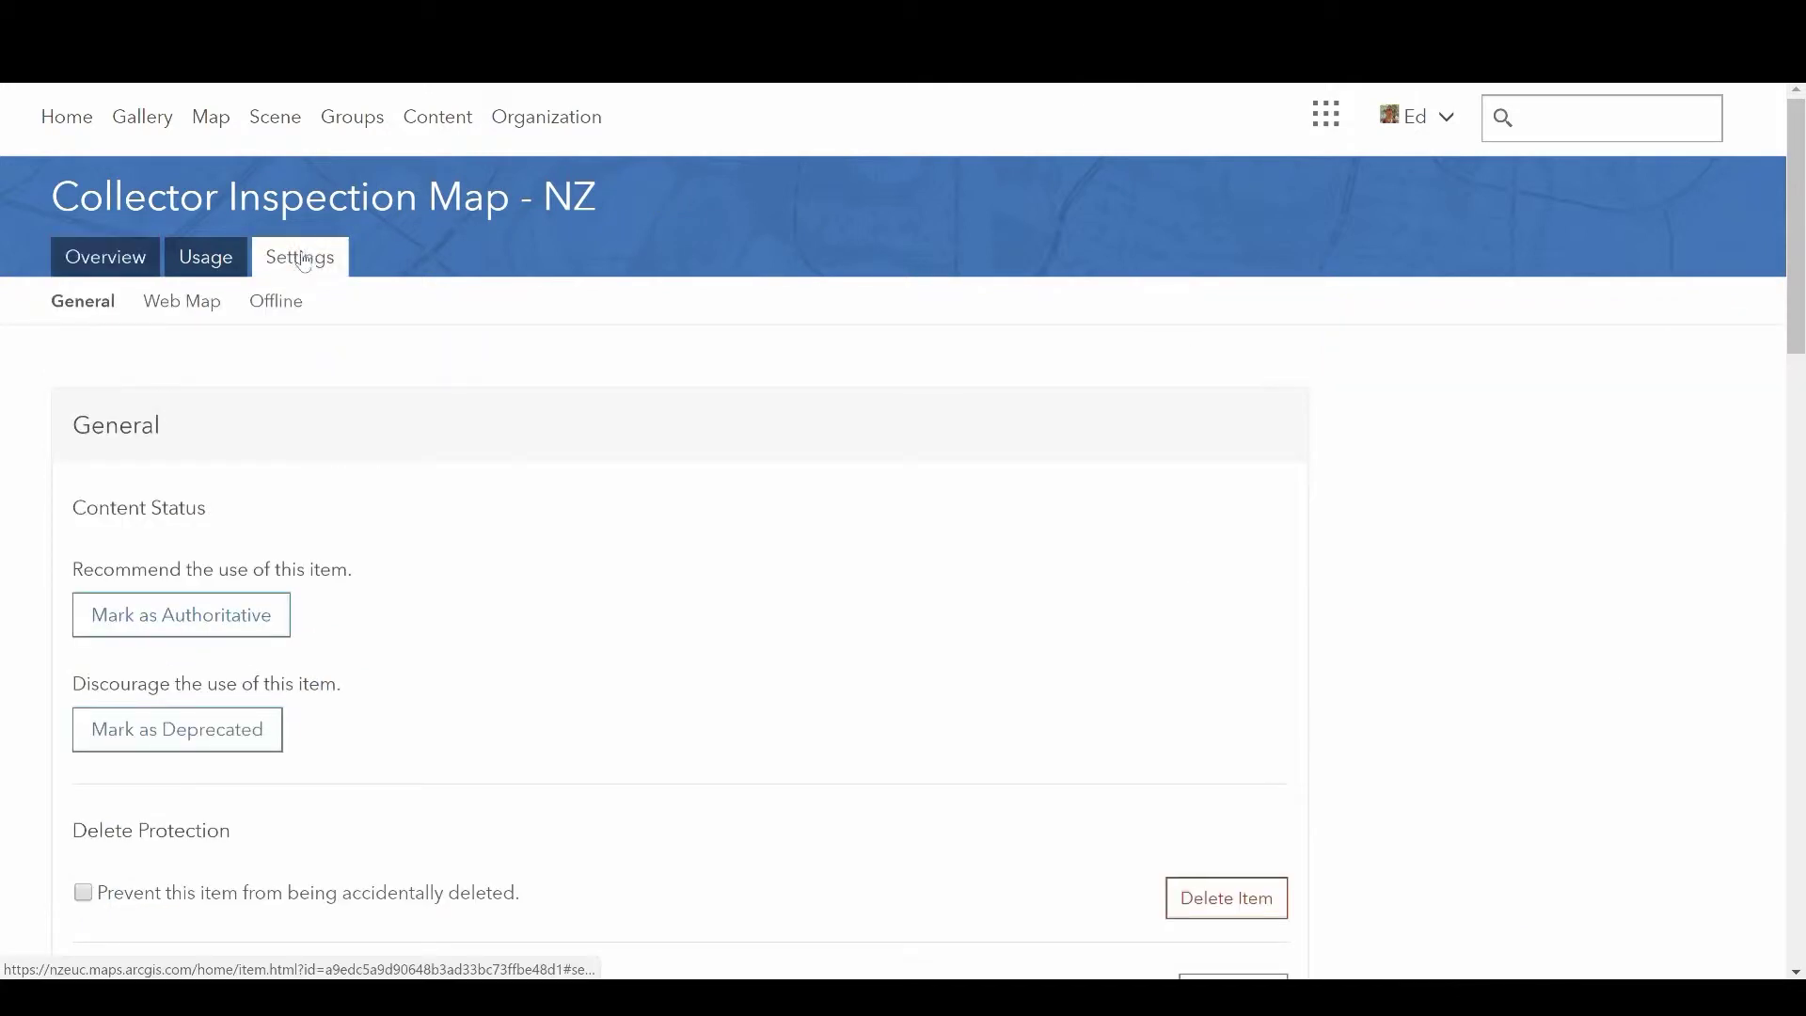
{"action": "scroll", "coordinate": [429, 378], "scroll_direction": "down", "scroll_amount": 12}
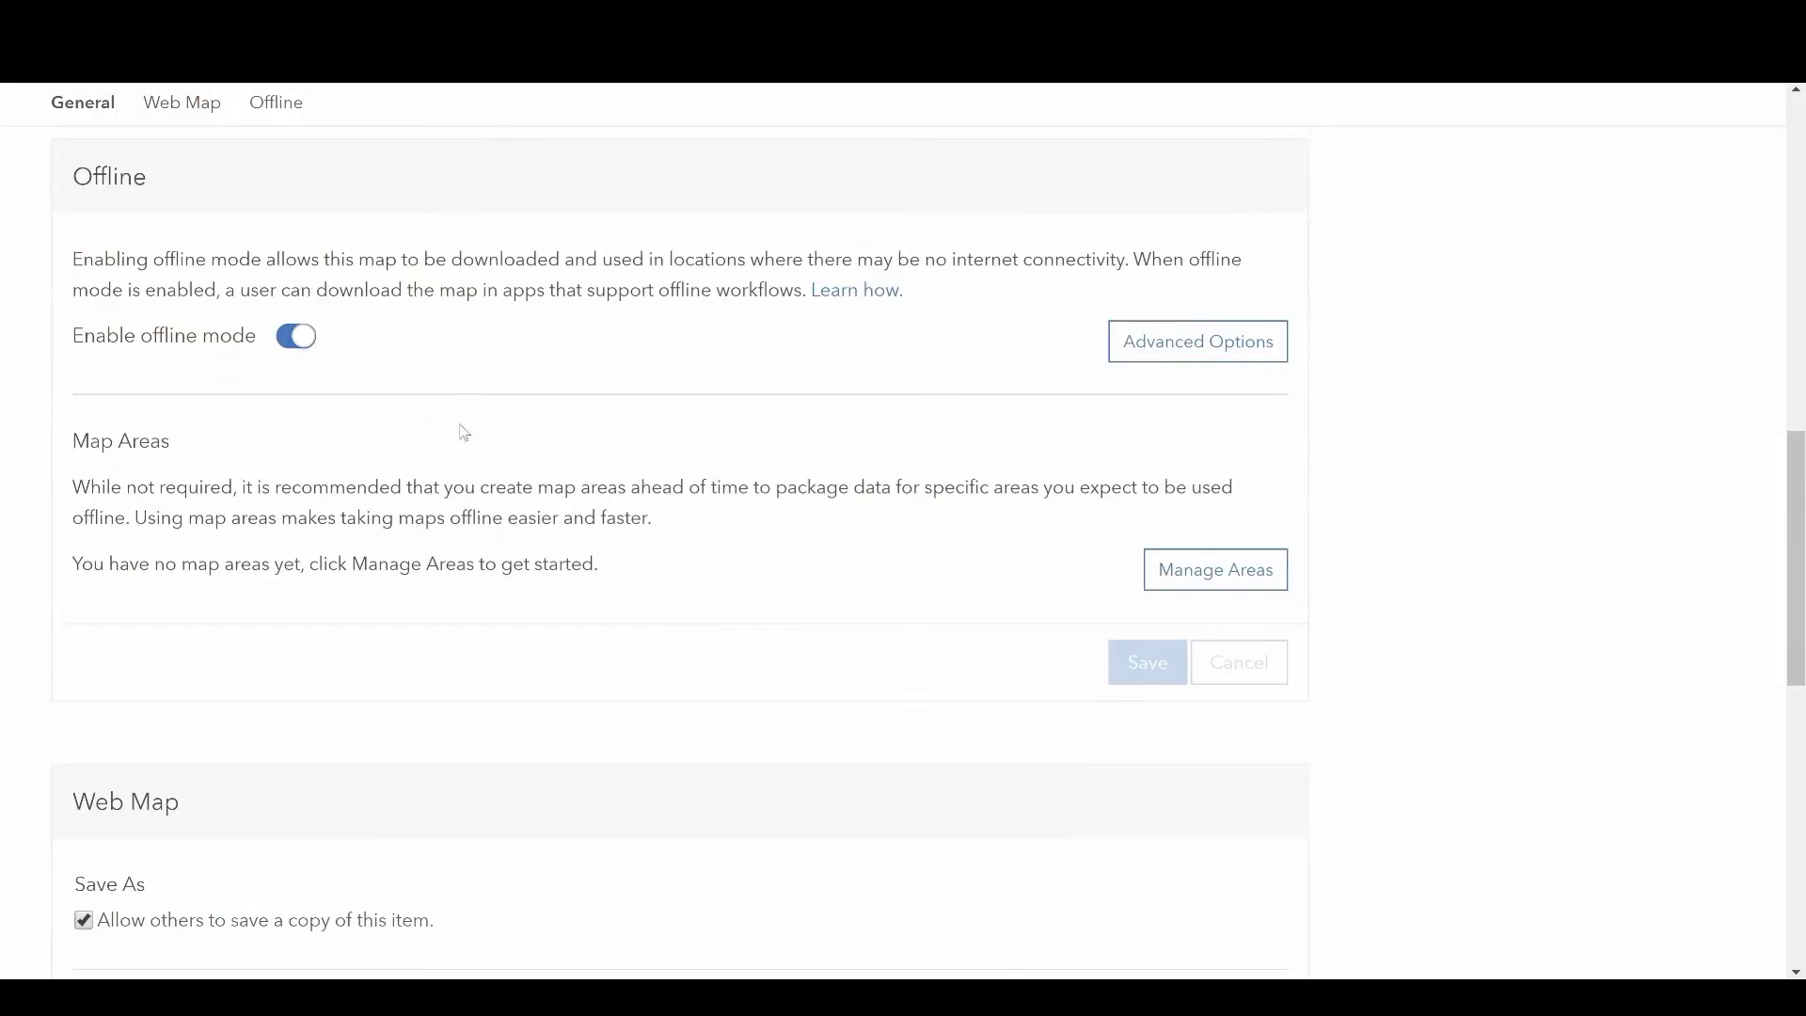
{"action": "left_click", "coordinate": [1204, 578]}
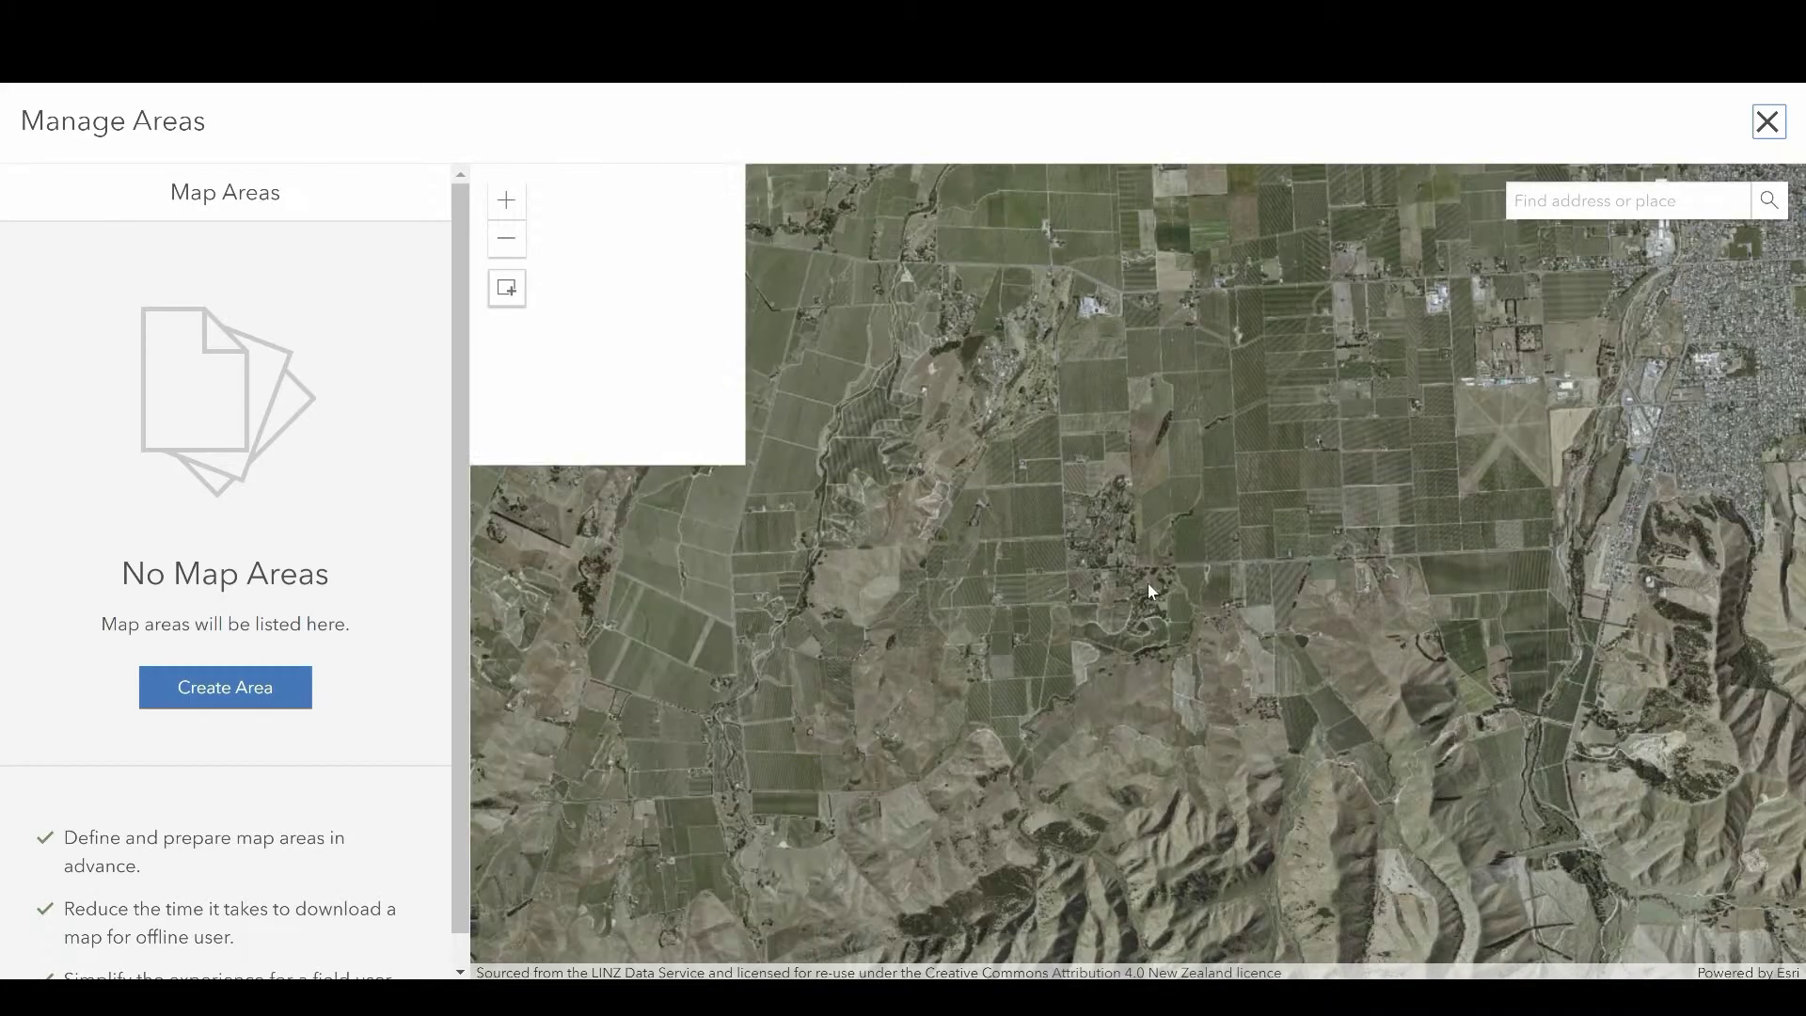
Start a map area named Collector Inspection Map - Crowdsourced Report Area with detail from Metropolitan Area to Rooms
{"action": "left_click", "coordinate": [267, 681]}
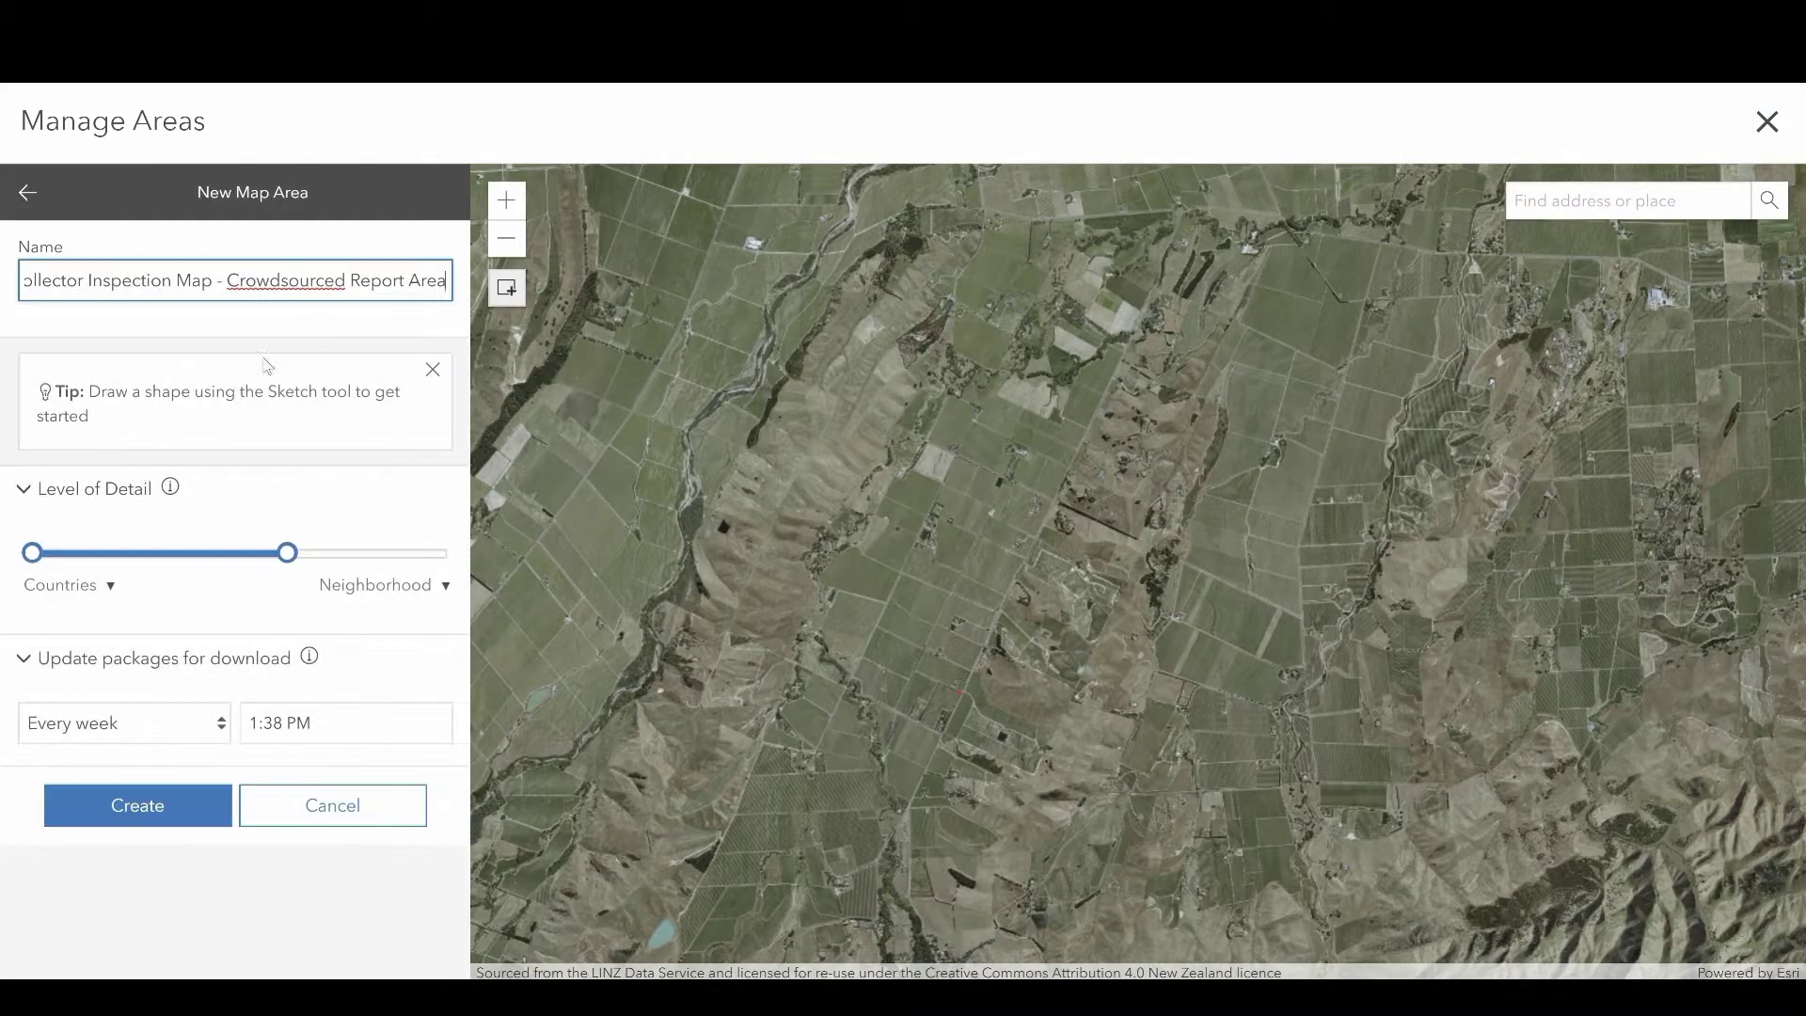
{"action": "left_click_drag", "start_coordinate": [159, 548], "coordinate": [402, 536]}
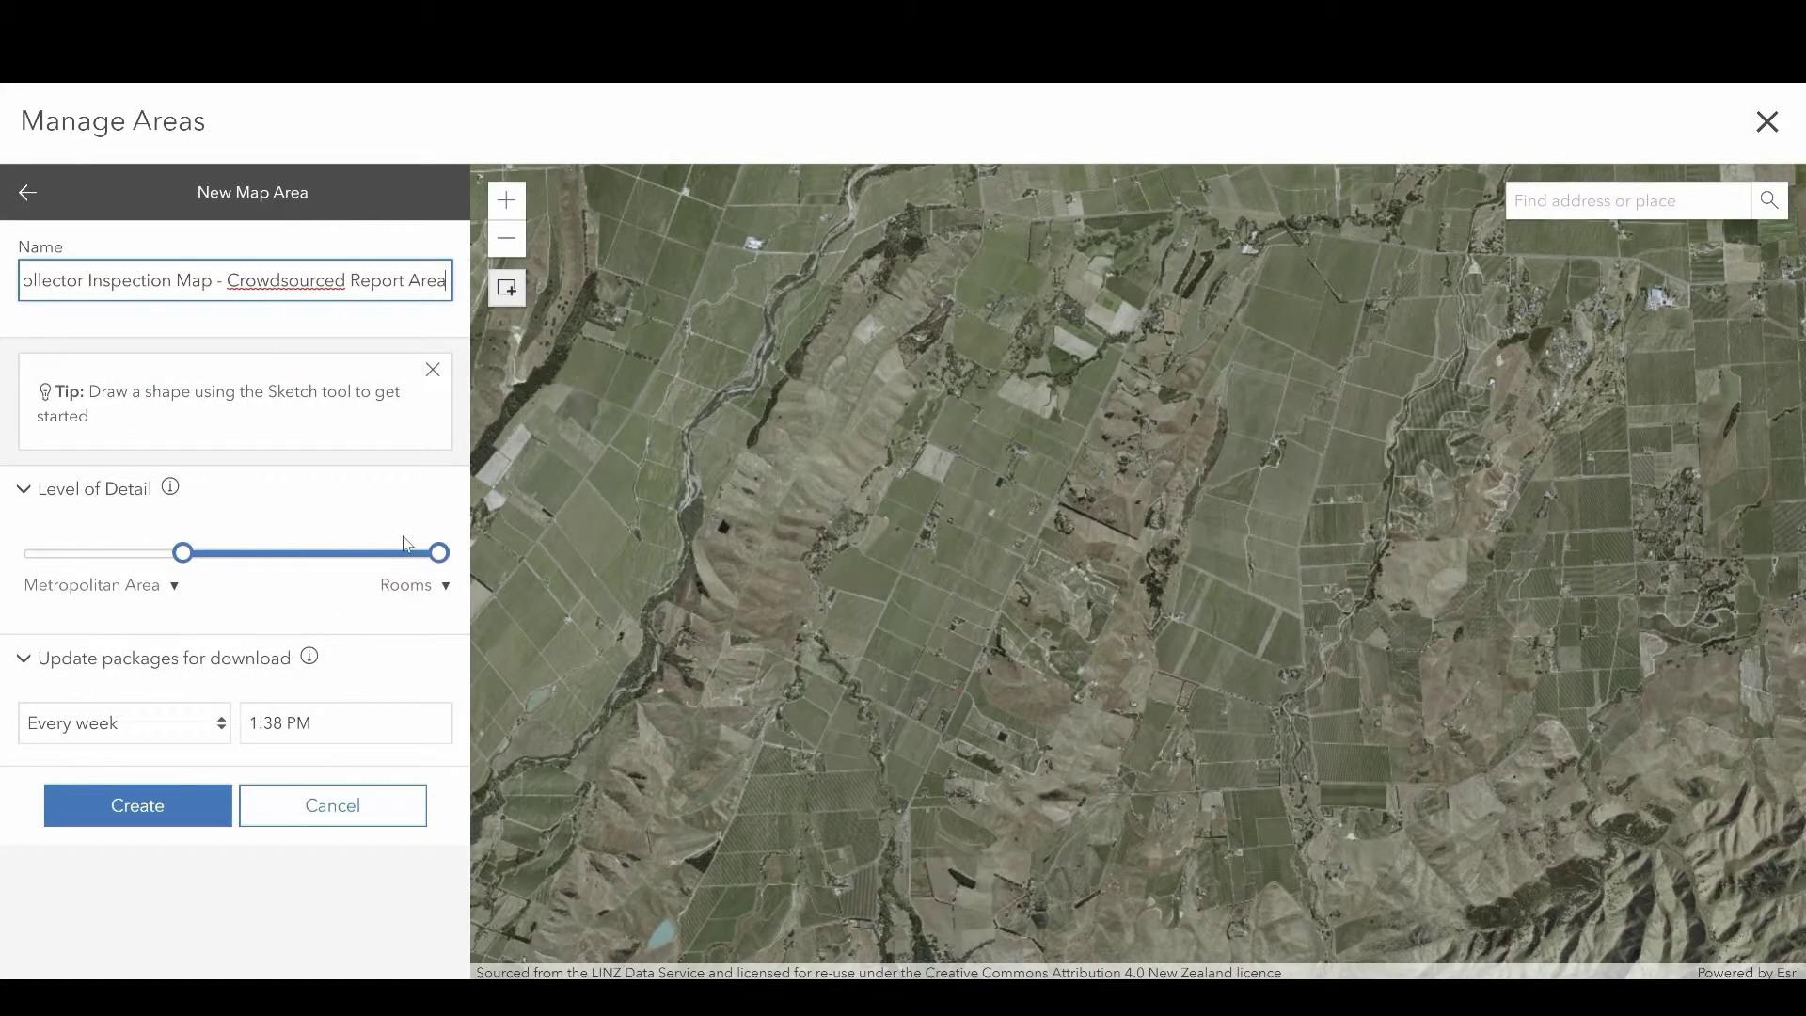
Schedule the map area's download packages to update every day and set the update time to an earlier hour
{"action": "left_click", "coordinate": [203, 733]}
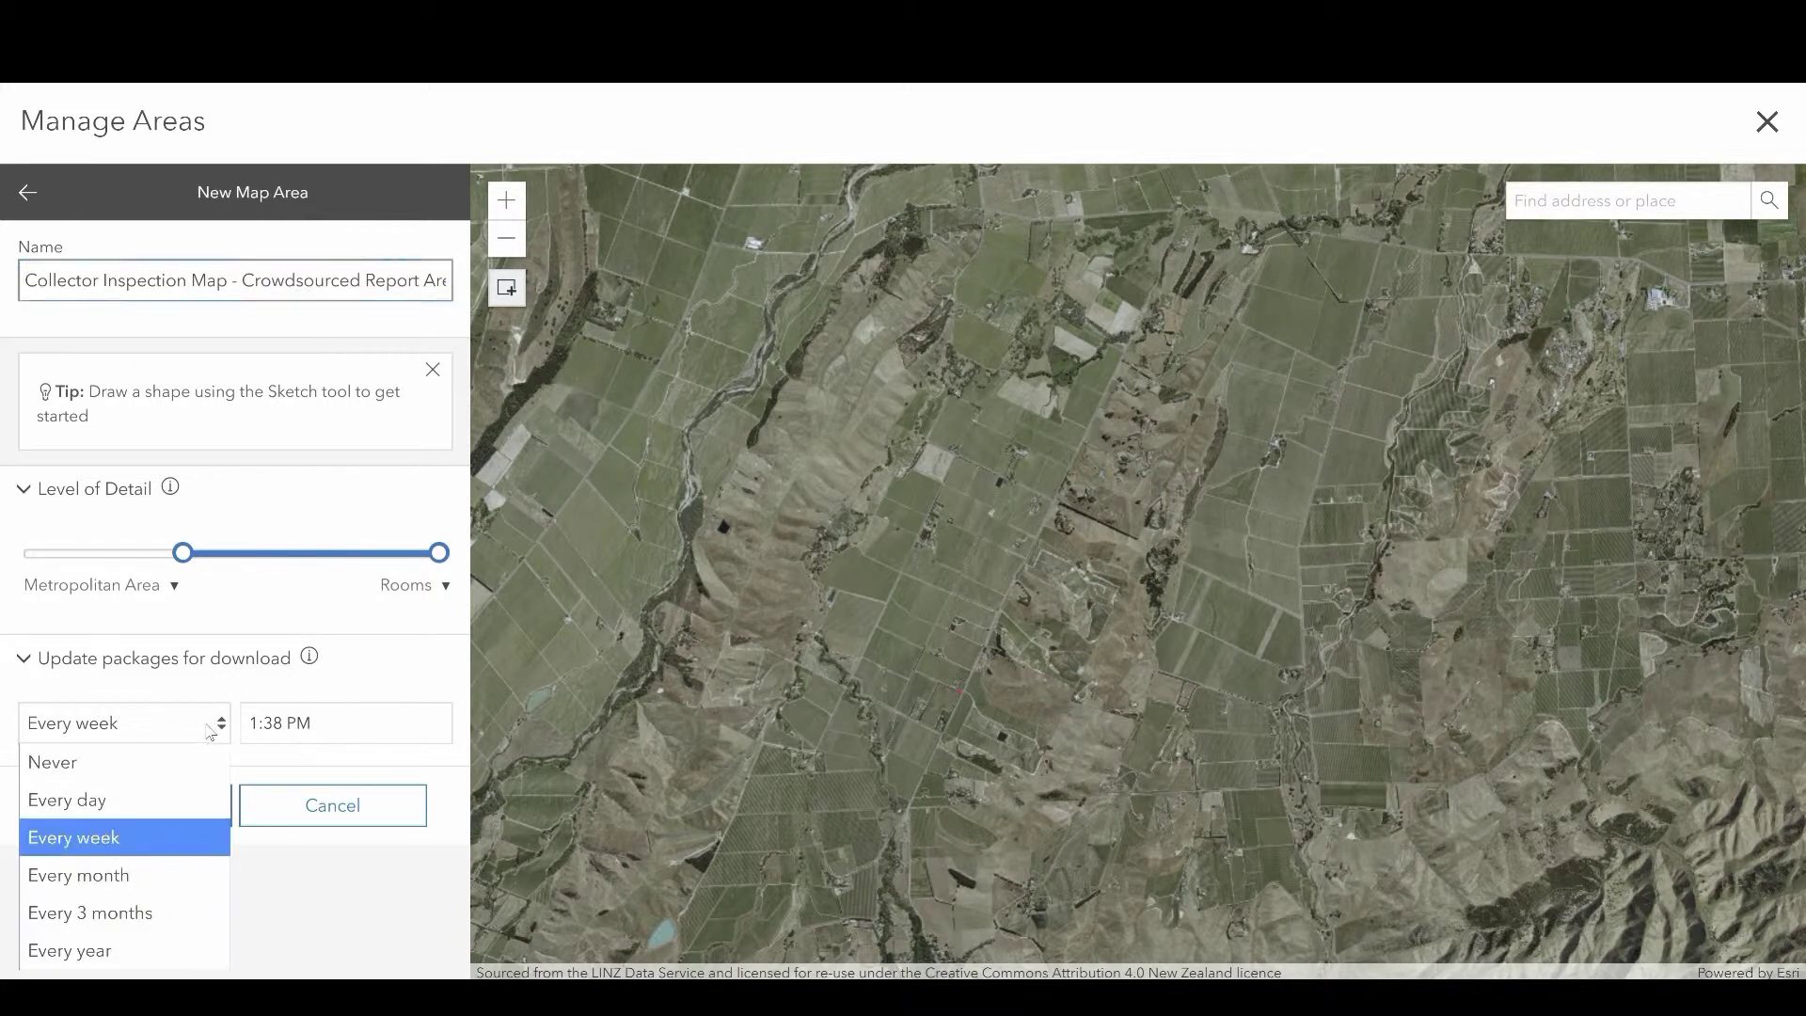
{"action": "left_click", "coordinate": [179, 800]}
{"action": "left_click", "coordinate": [254, 734]}
{"action": "double_click", "coordinate": [273, 722]}
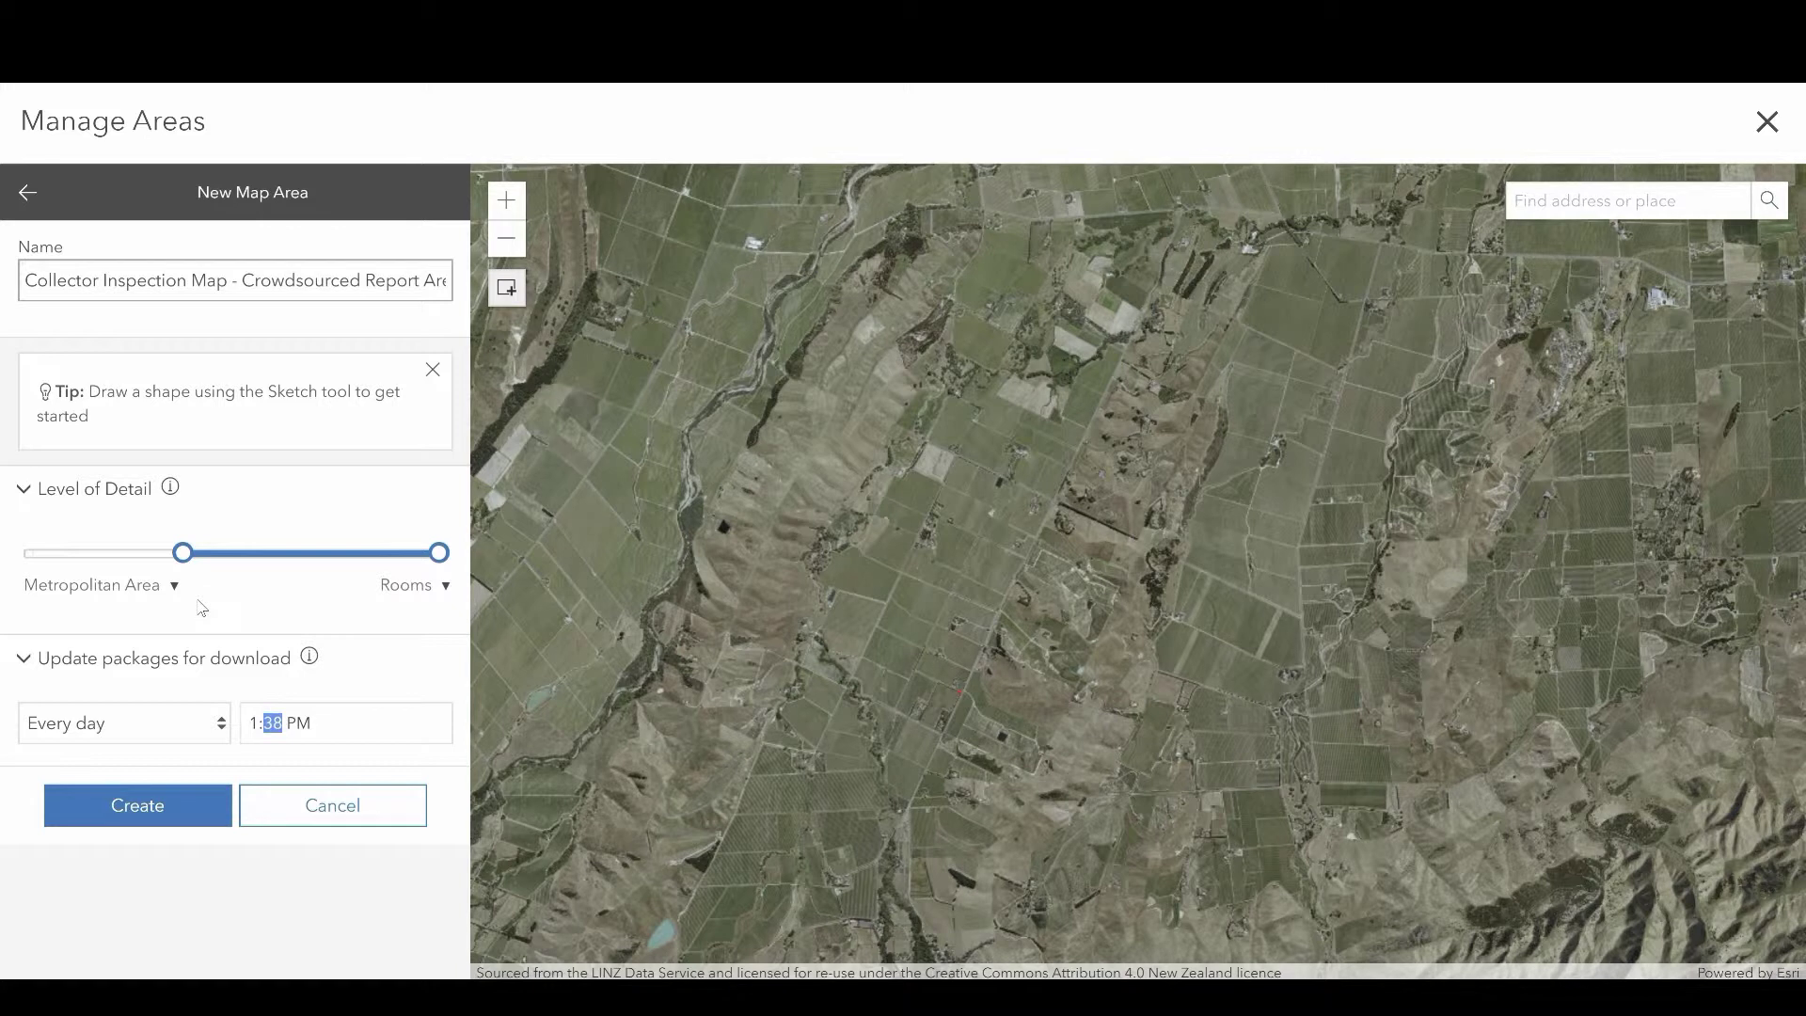
{"action": "key", "text": "Left"}
{"action": "key", "text": "Down"}
{"action": "key", "text": "Down"}
{"action": "key", "text": "Down"}
{"action": "key", "text": "Down"}
{"action": "key", "text": "Down"}
Sketch the map area's extent over the central valley farmland and create the area
{"action": "left_click_drag", "start_coordinate": [1187, 211], "coordinate": [674, 866]}
{"action": "left_click", "coordinate": [111, 817]}
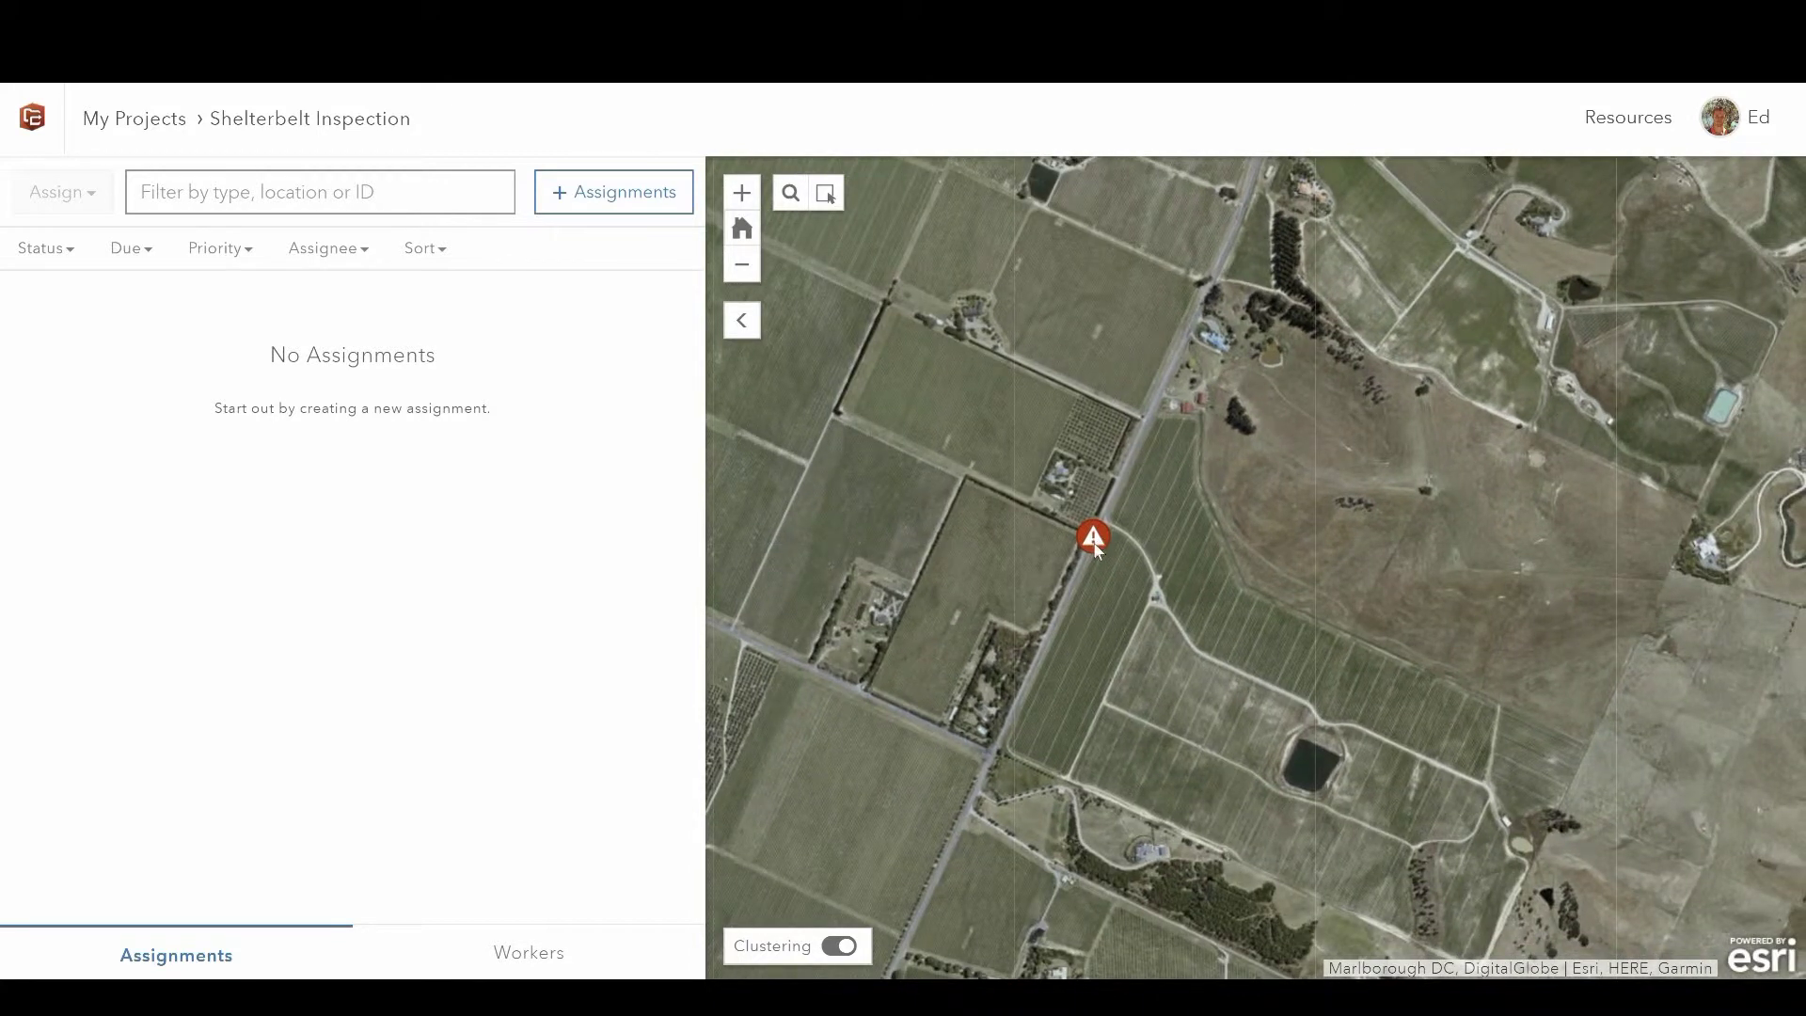
In the Shelterbelt Inspection Workforce project, start a Shelterbelt Survey assignment at the hazard marker and assign it to the worker listed as working
{"action": "left_click", "coordinate": [621, 192]}
{"action": "left_click", "coordinate": [158, 302]}
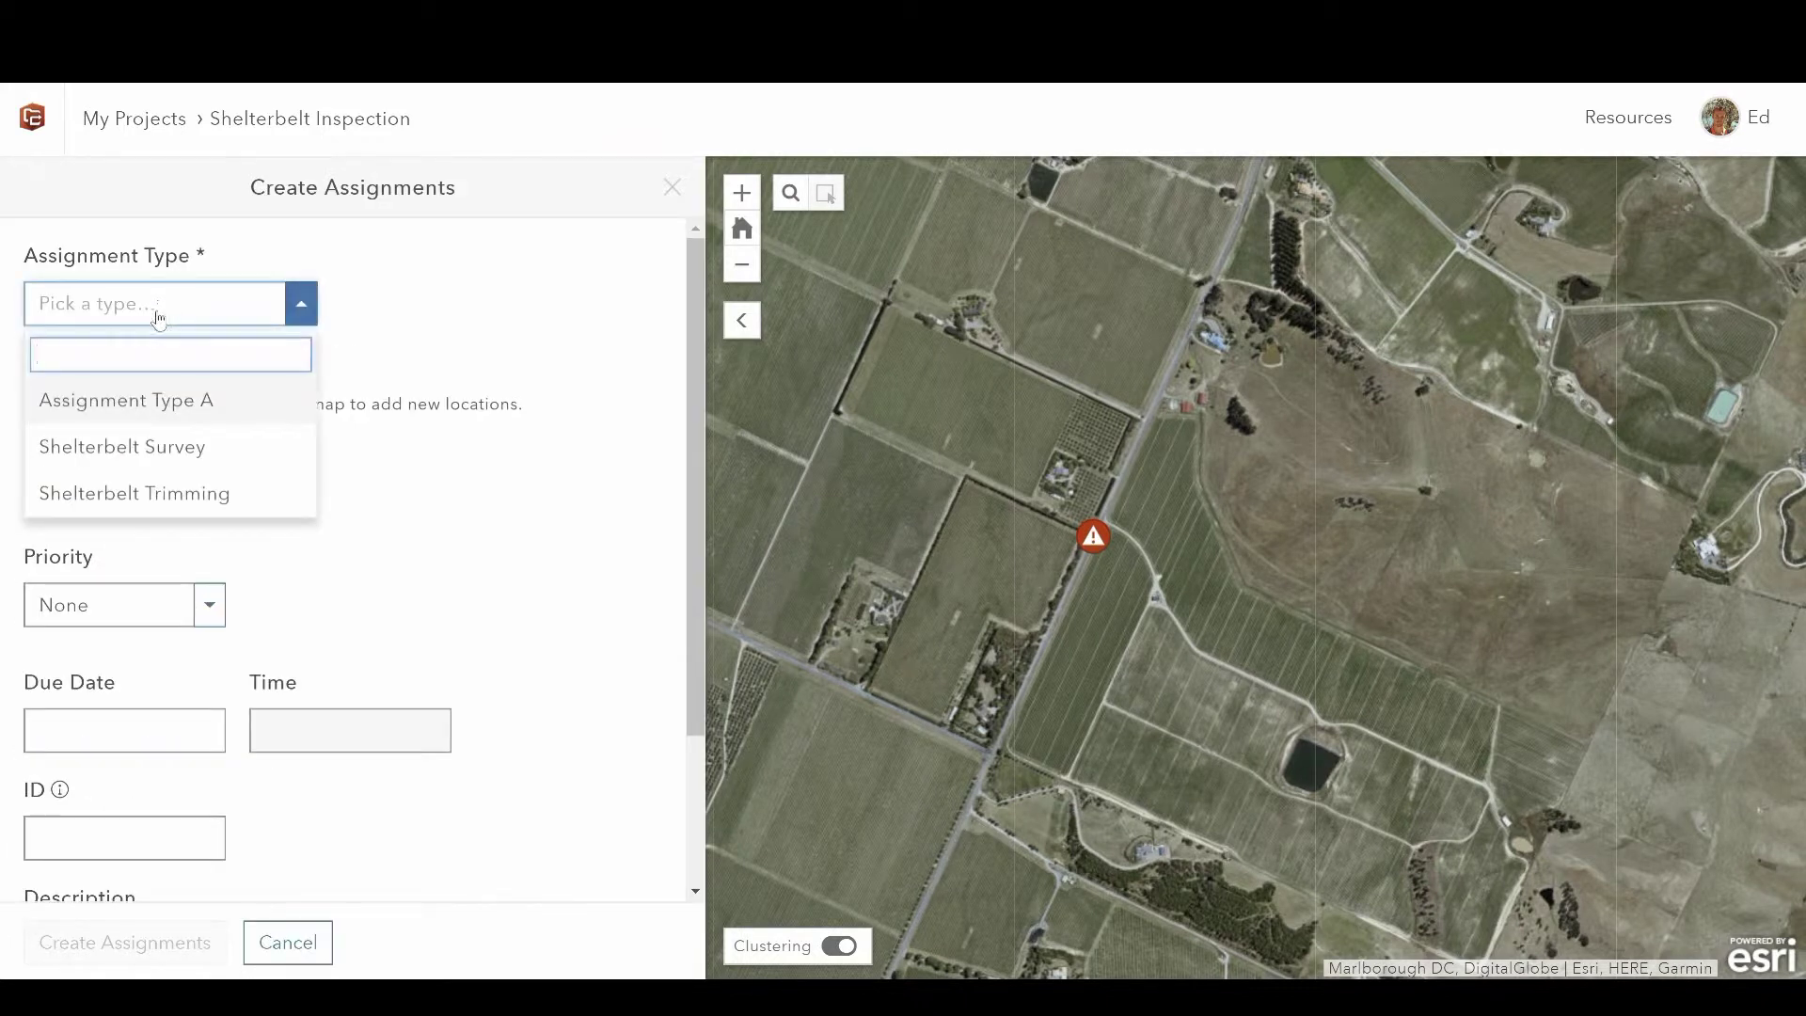
{"action": "left_click", "coordinate": [162, 446]}
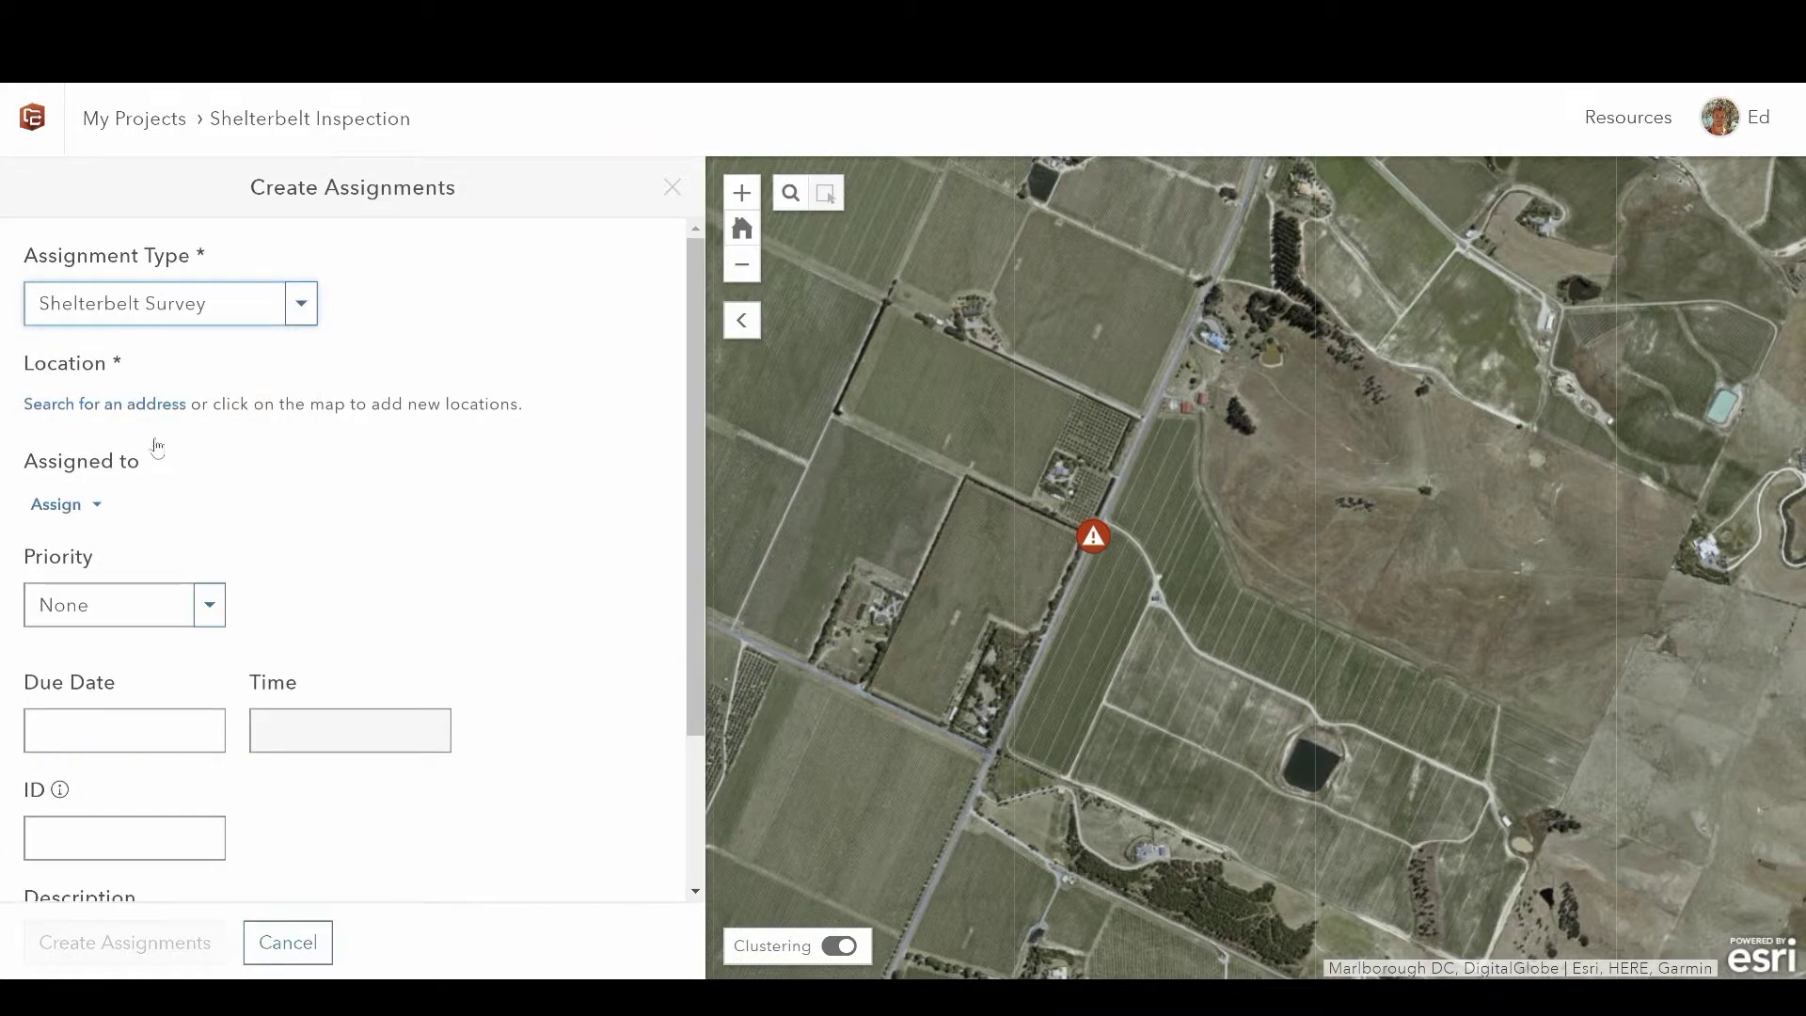
{"action": "left_click", "coordinate": [1094, 541]}
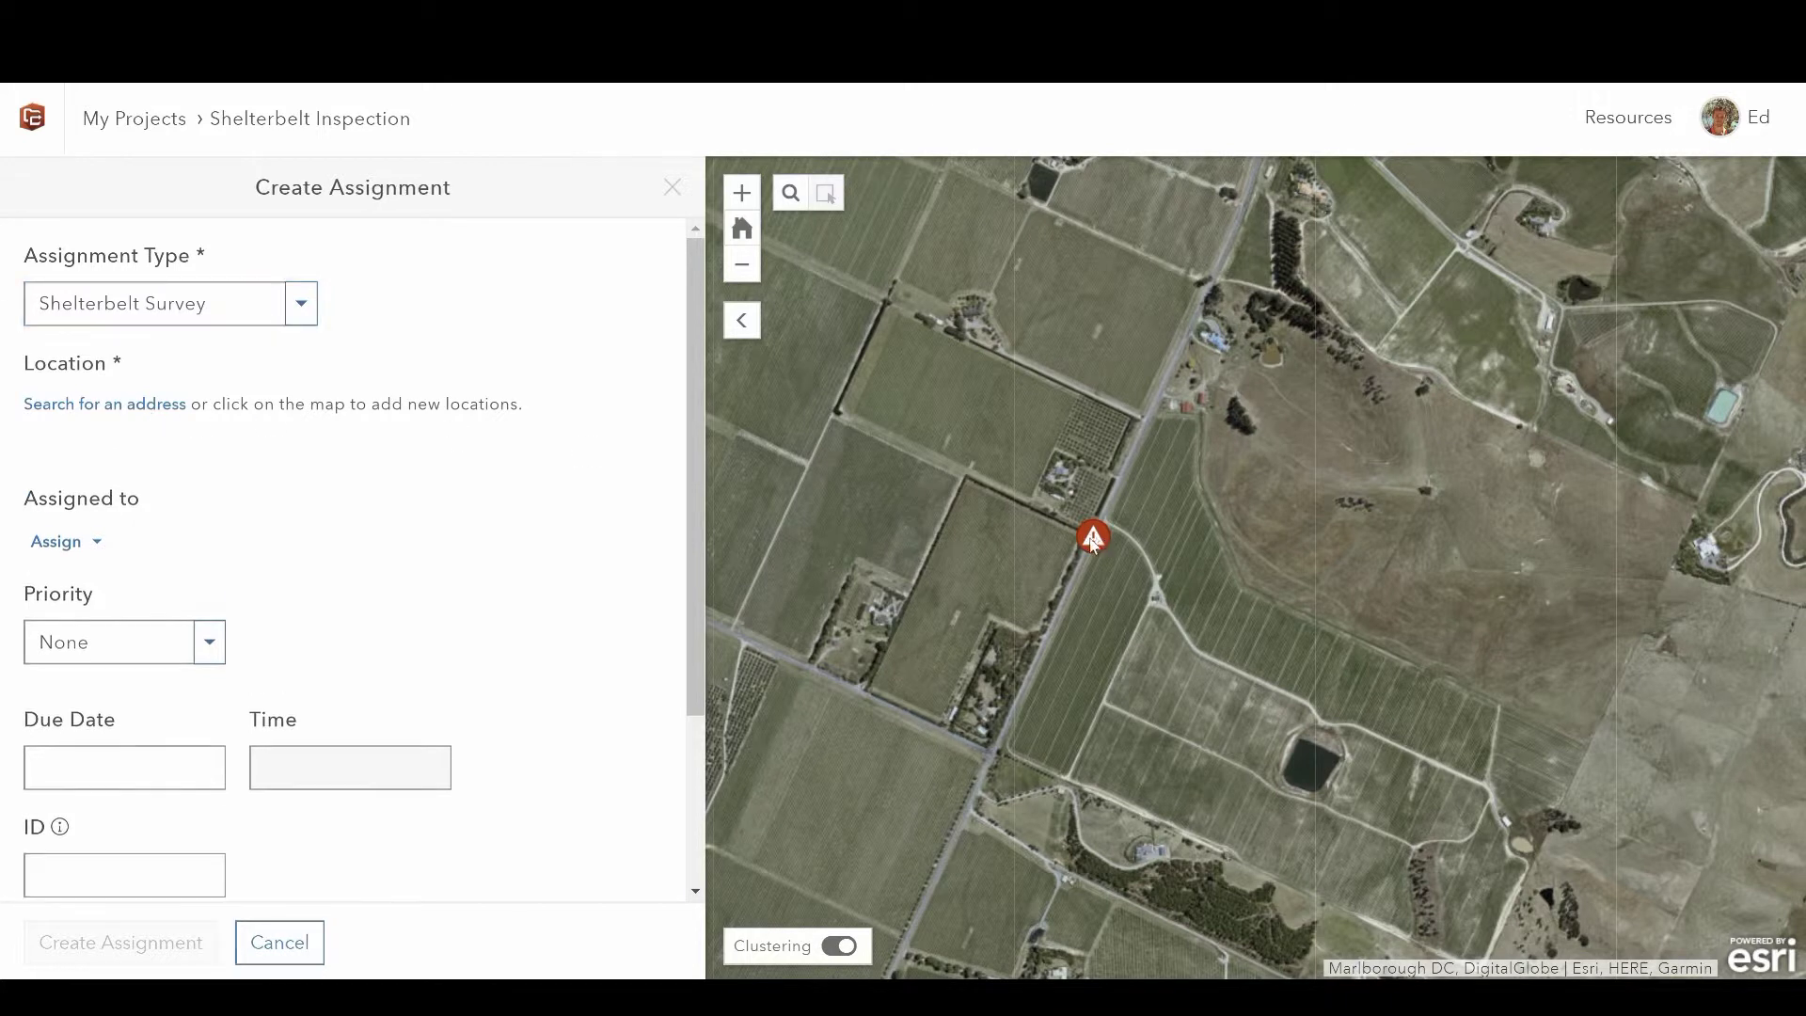
{"action": "left_click", "coordinate": [62, 556]}
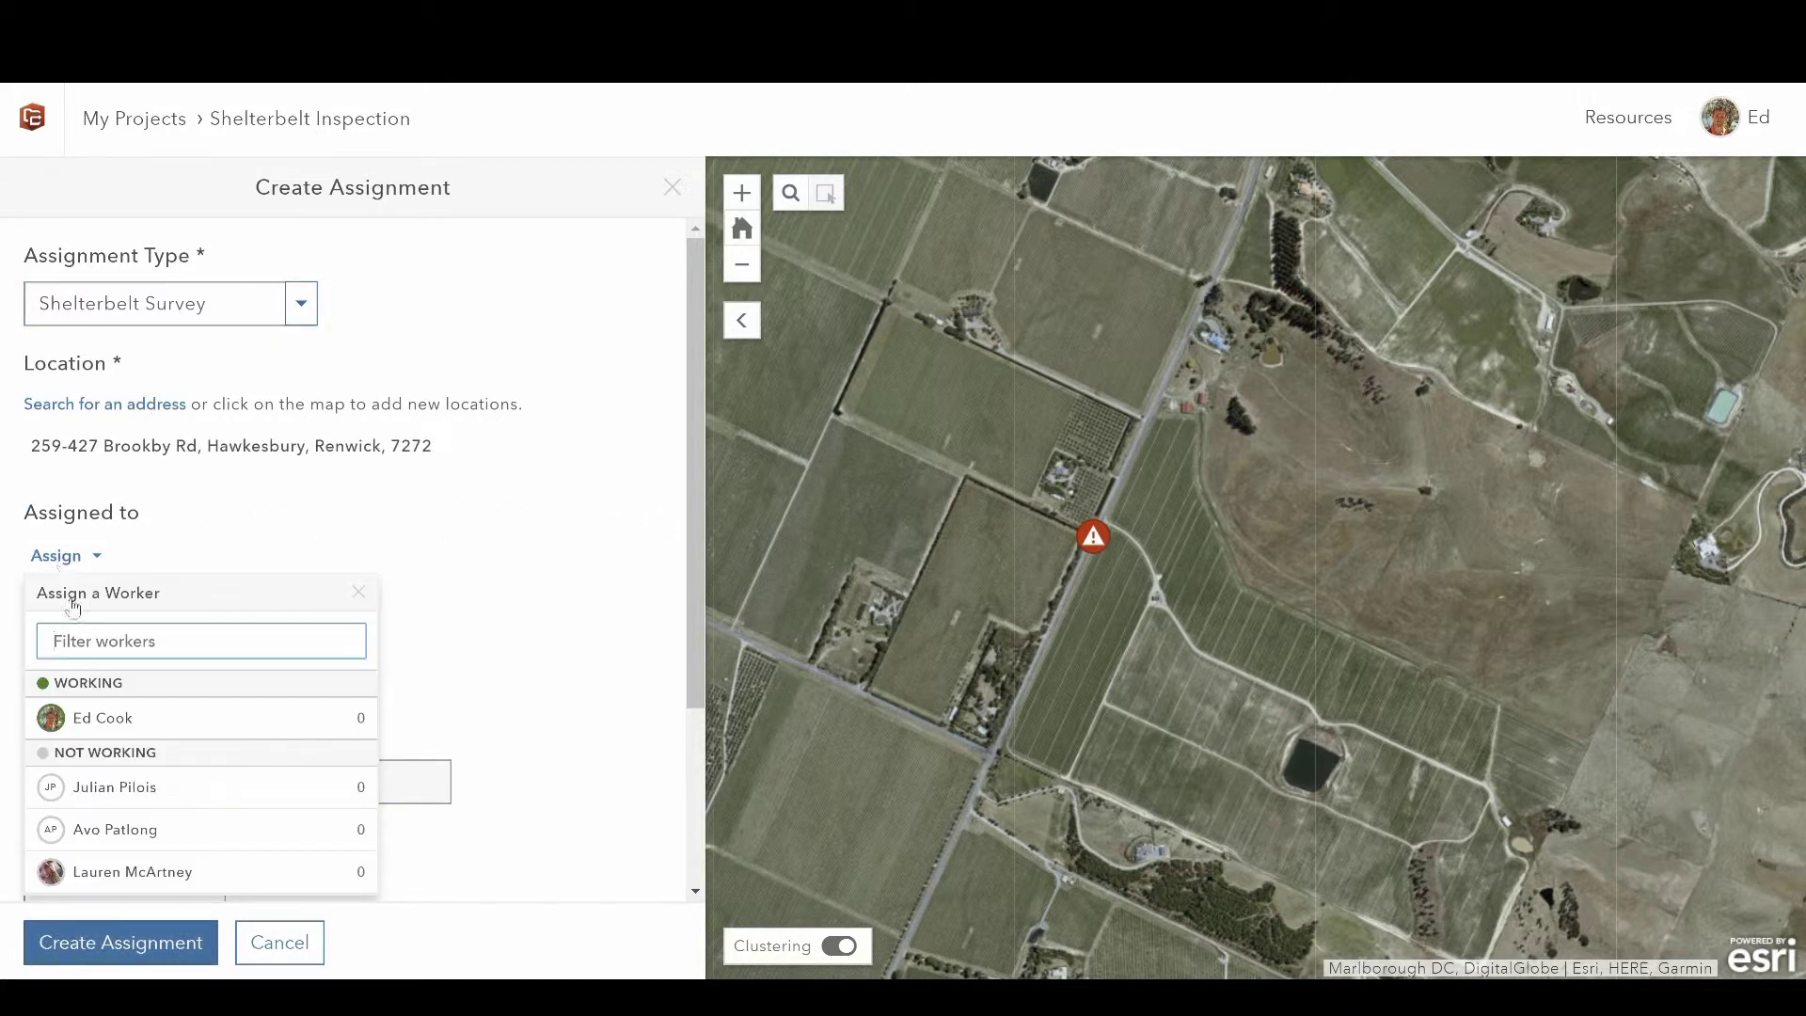
{"action": "left_click", "coordinate": [103, 718]}
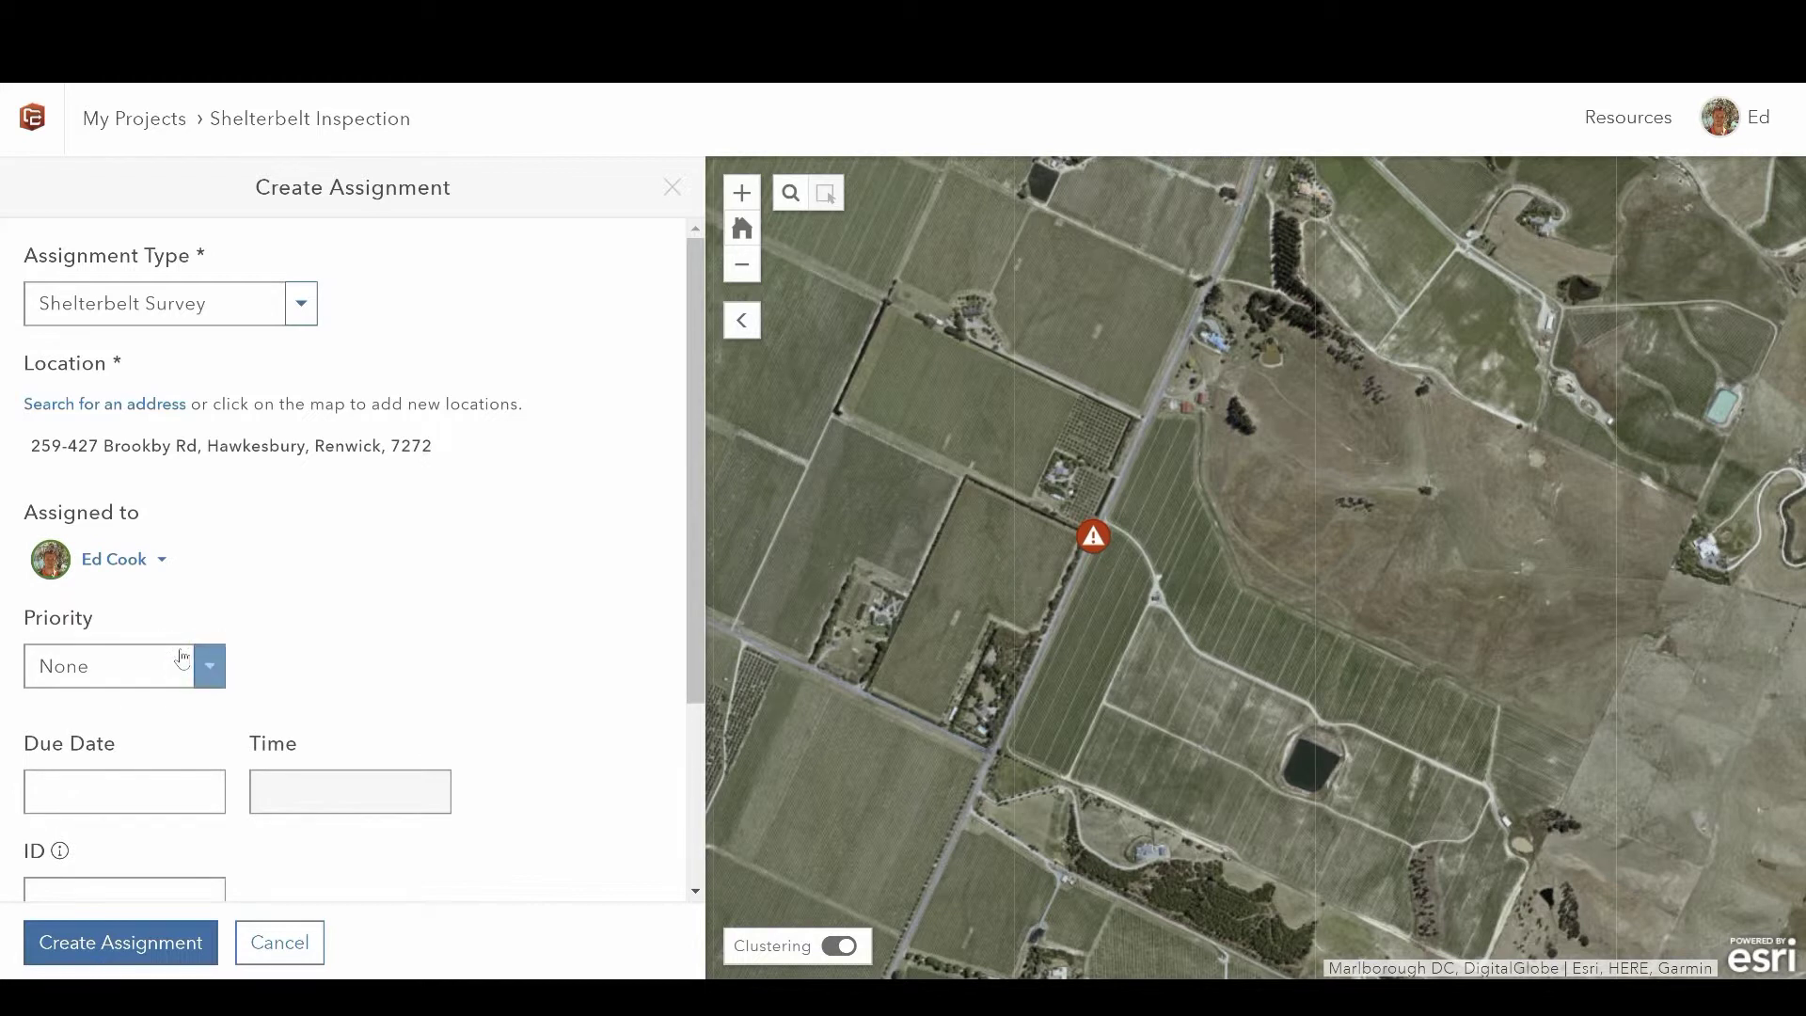
Set the assignment's priority to High and its due date to 9/20/2018
{"action": "left_click", "coordinate": [208, 666]}
{"action": "scroll", "coordinate": [126, 887], "scroll_direction": "down", "scroll_amount": 1}
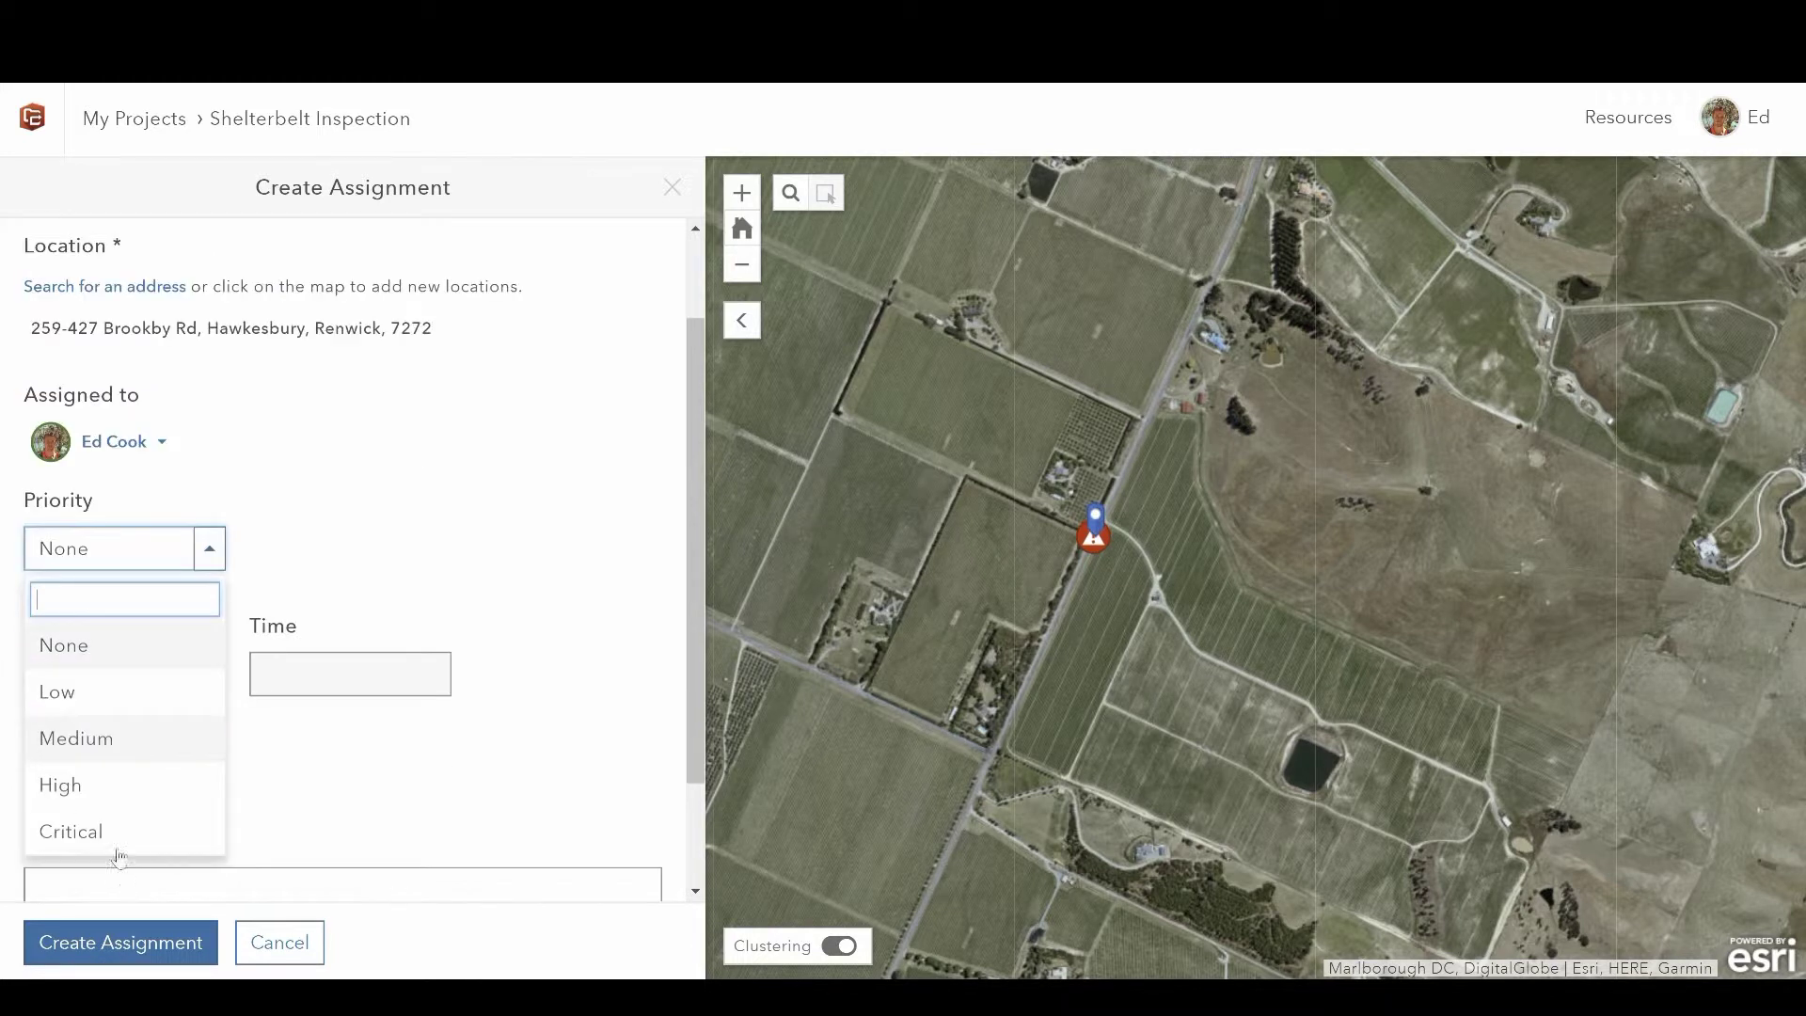
{"action": "left_click", "coordinate": [107, 784]}
{"action": "left_click", "coordinate": [114, 696]}
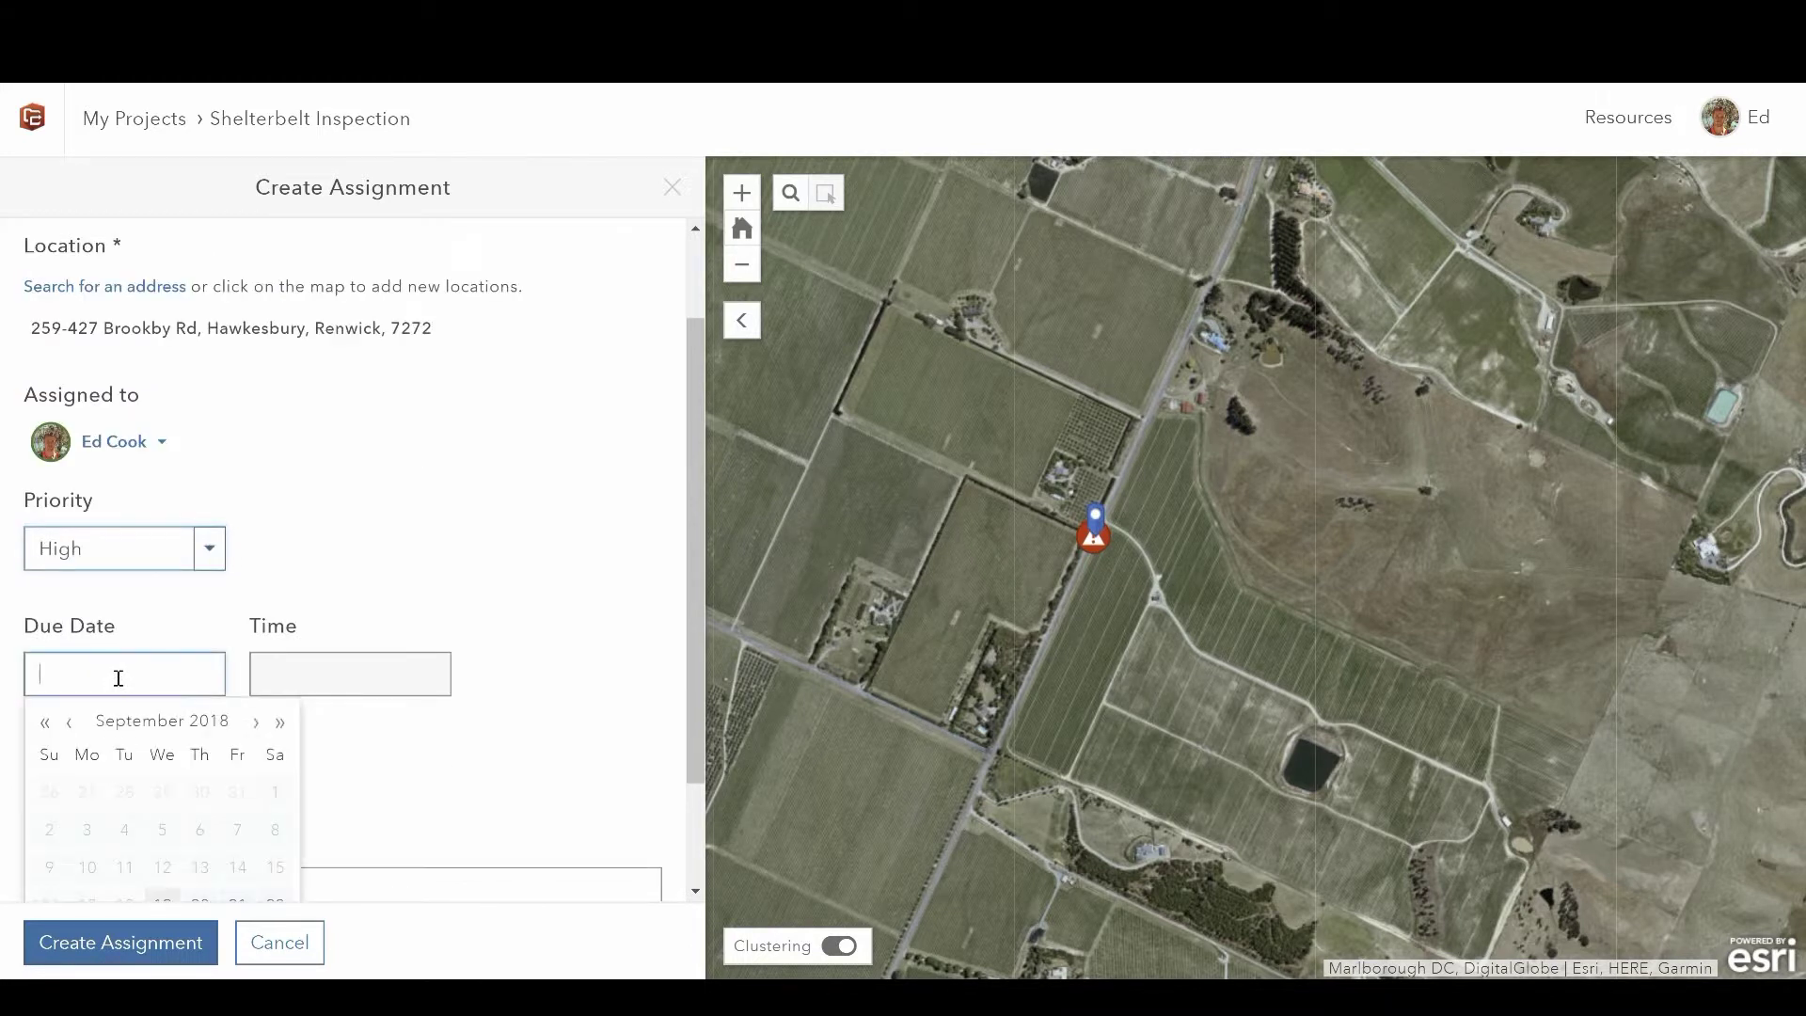
{"action": "scroll", "coordinate": [179, 839], "scroll_direction": "down", "scroll_amount": 1}
{"action": "left_click", "coordinate": [193, 796]}
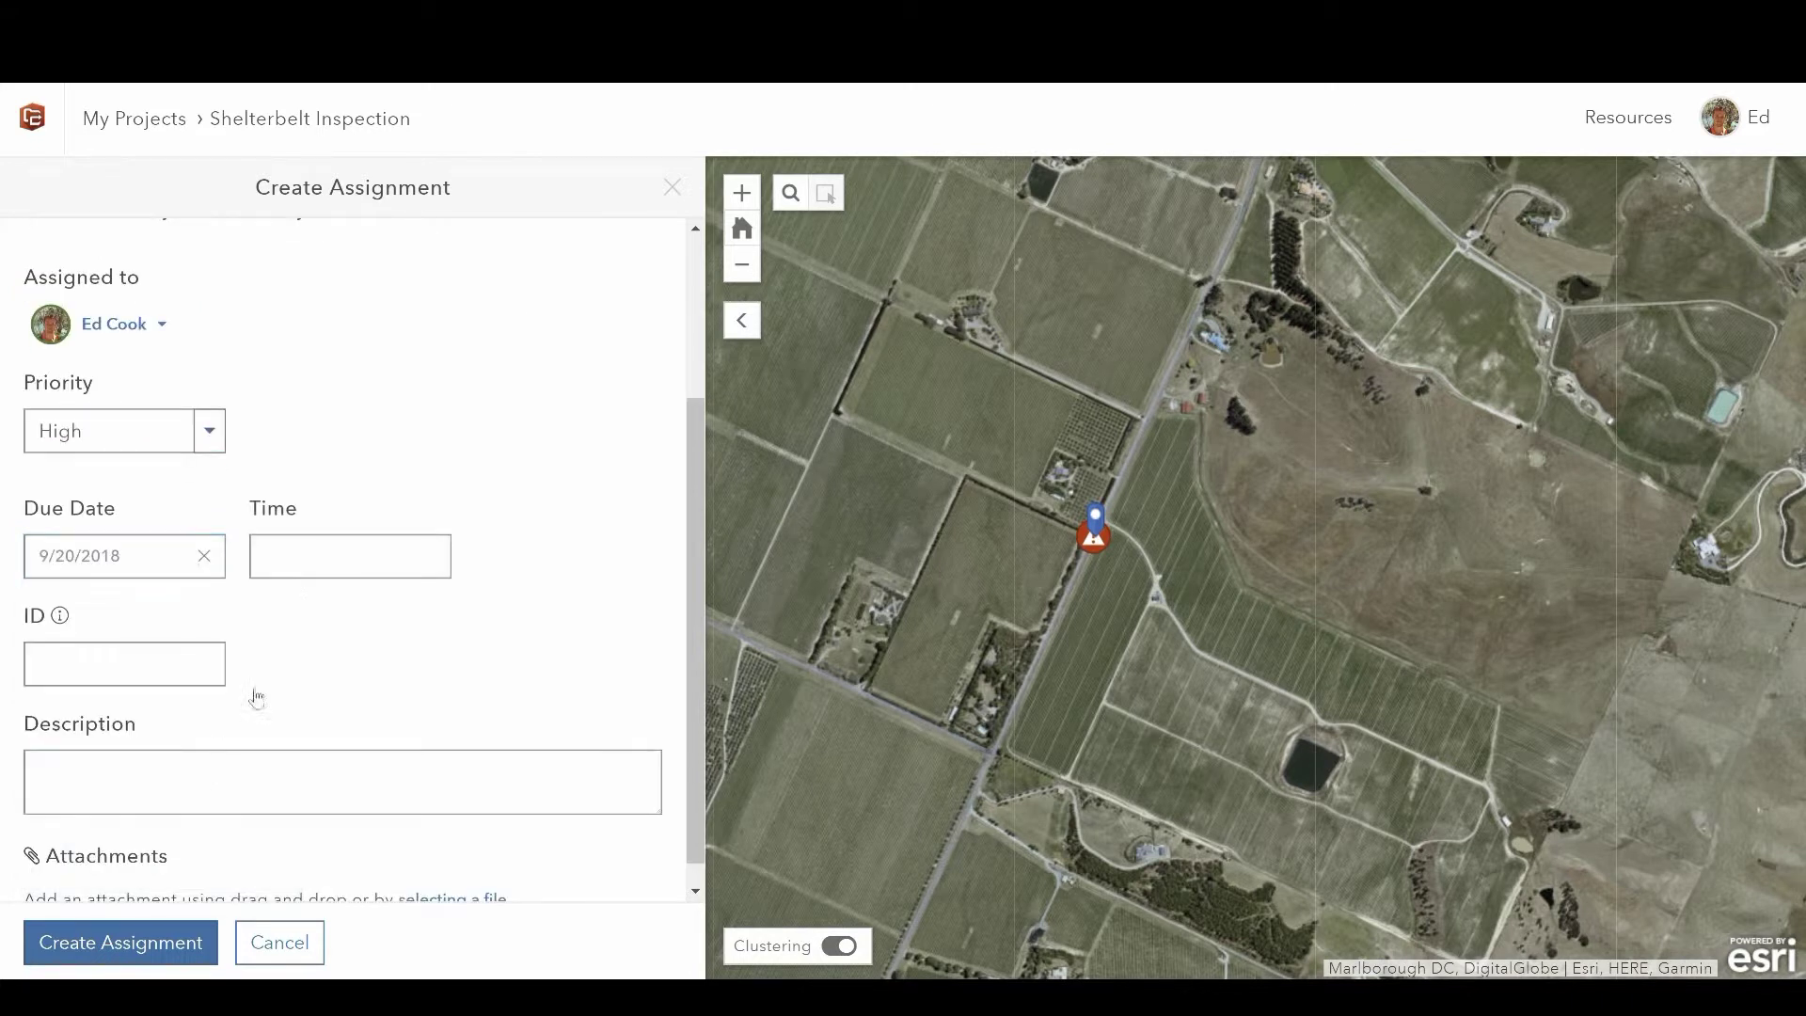
Set the assignment's due time to 4:00 pm and its ID to "Job # 77"
{"action": "left_click", "coordinate": [307, 561]}
{"action": "scroll", "coordinate": [301, 695], "scroll_direction": "down", "scroll_amount": 10}
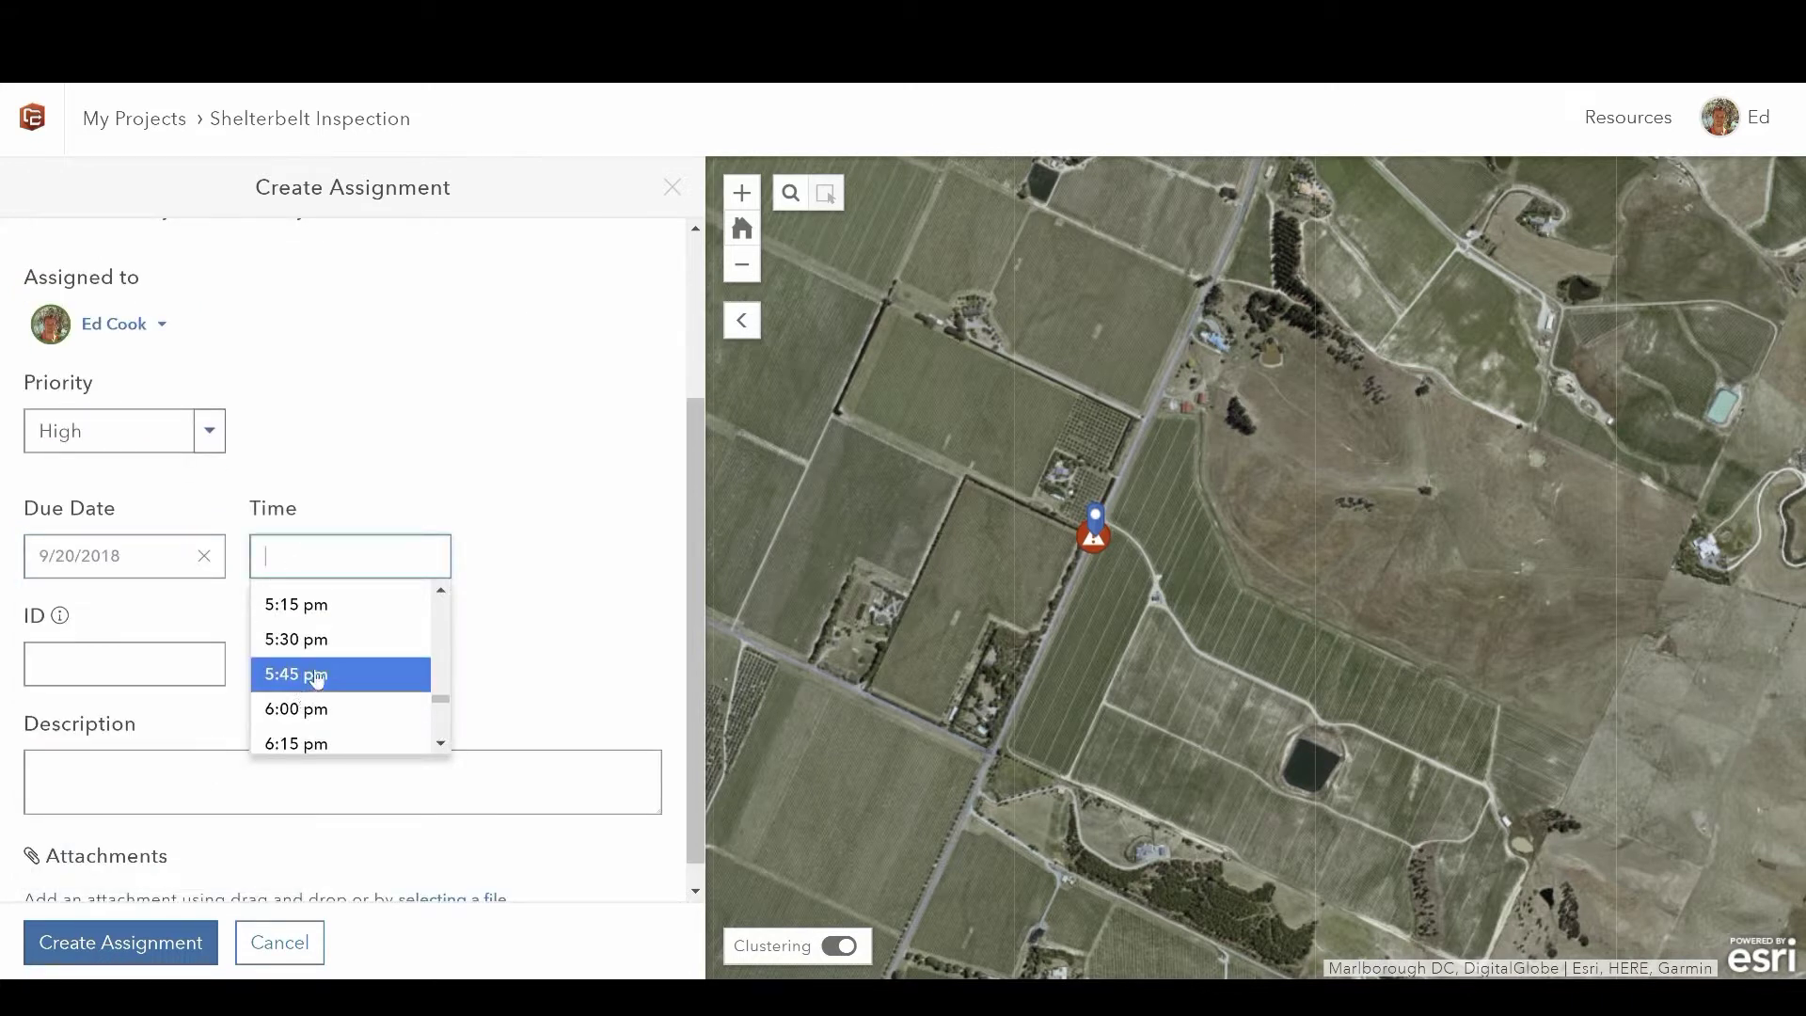
{"action": "scroll", "coordinate": [303, 697], "scroll_direction": "up", "scroll_amount": 3}
{"action": "left_click", "coordinate": [313, 725]}
{"action": "left_click", "coordinate": [170, 656]}
{"action": "type", "text": "Job"}
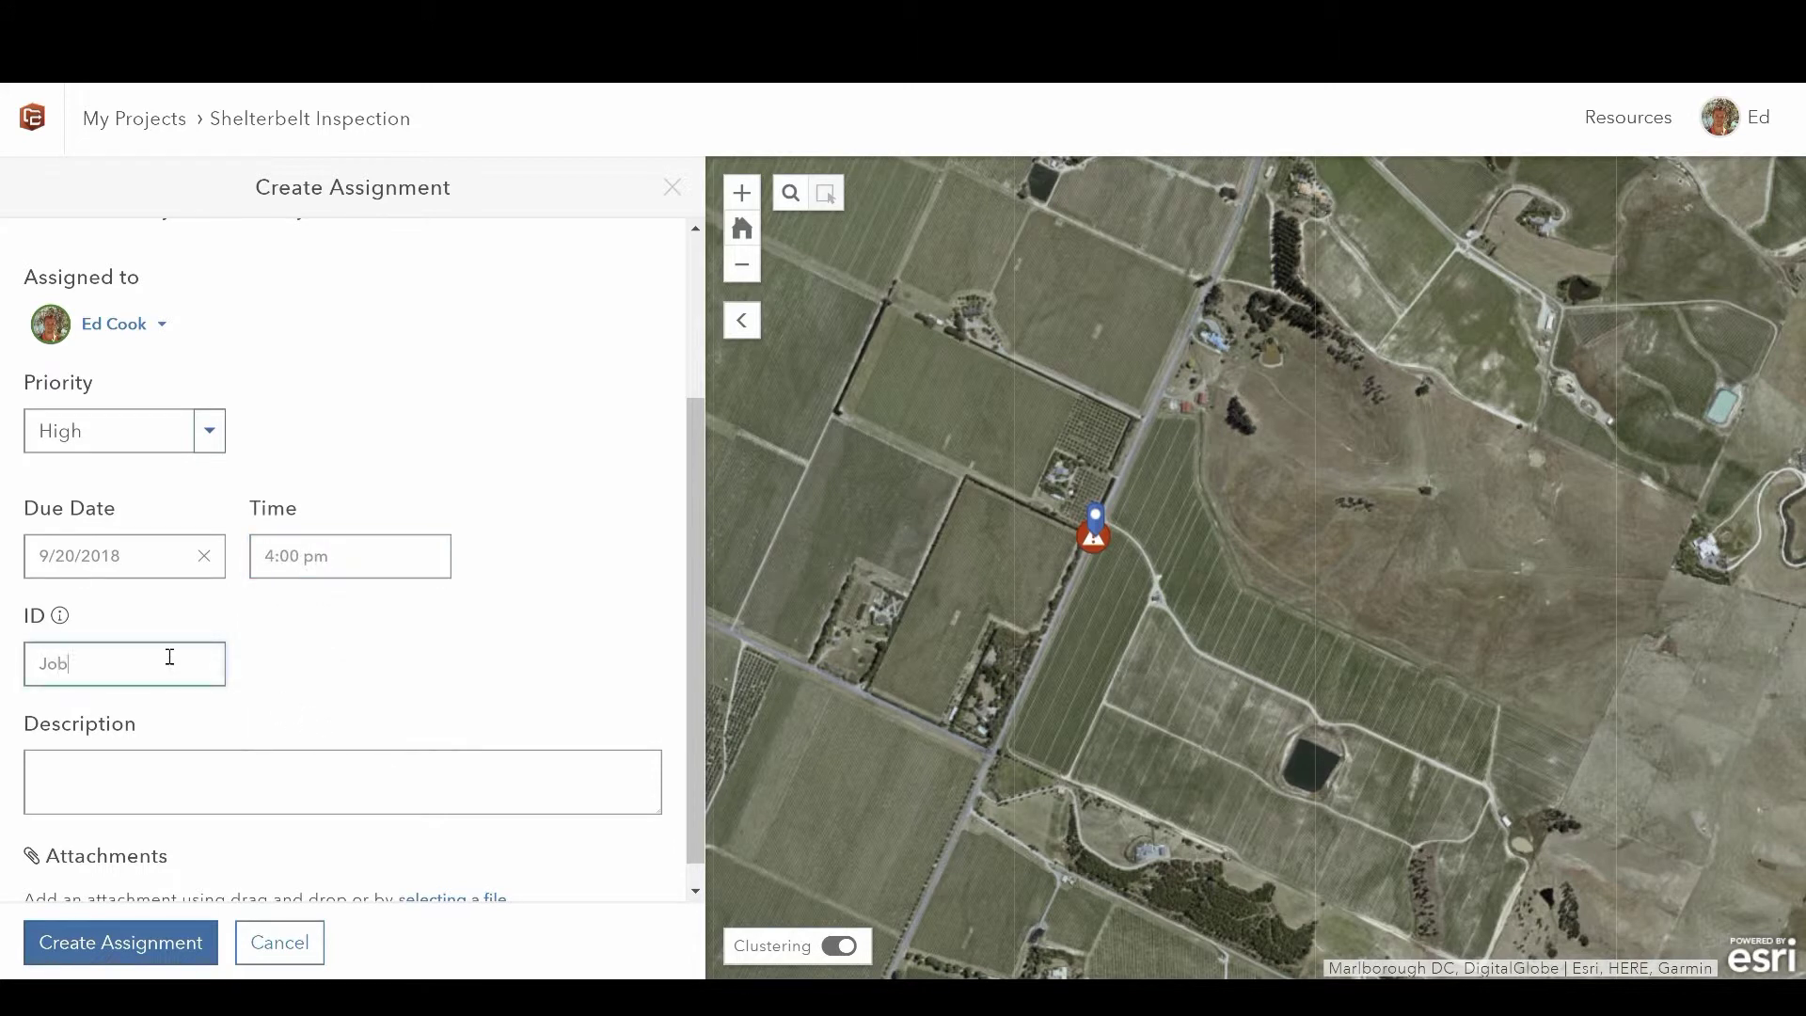
{"action": "type", "text": " # 77"}
Give the assignment the description "Perform site survey of reported hazard" and create it
{"action": "left_click", "coordinate": [168, 780]}
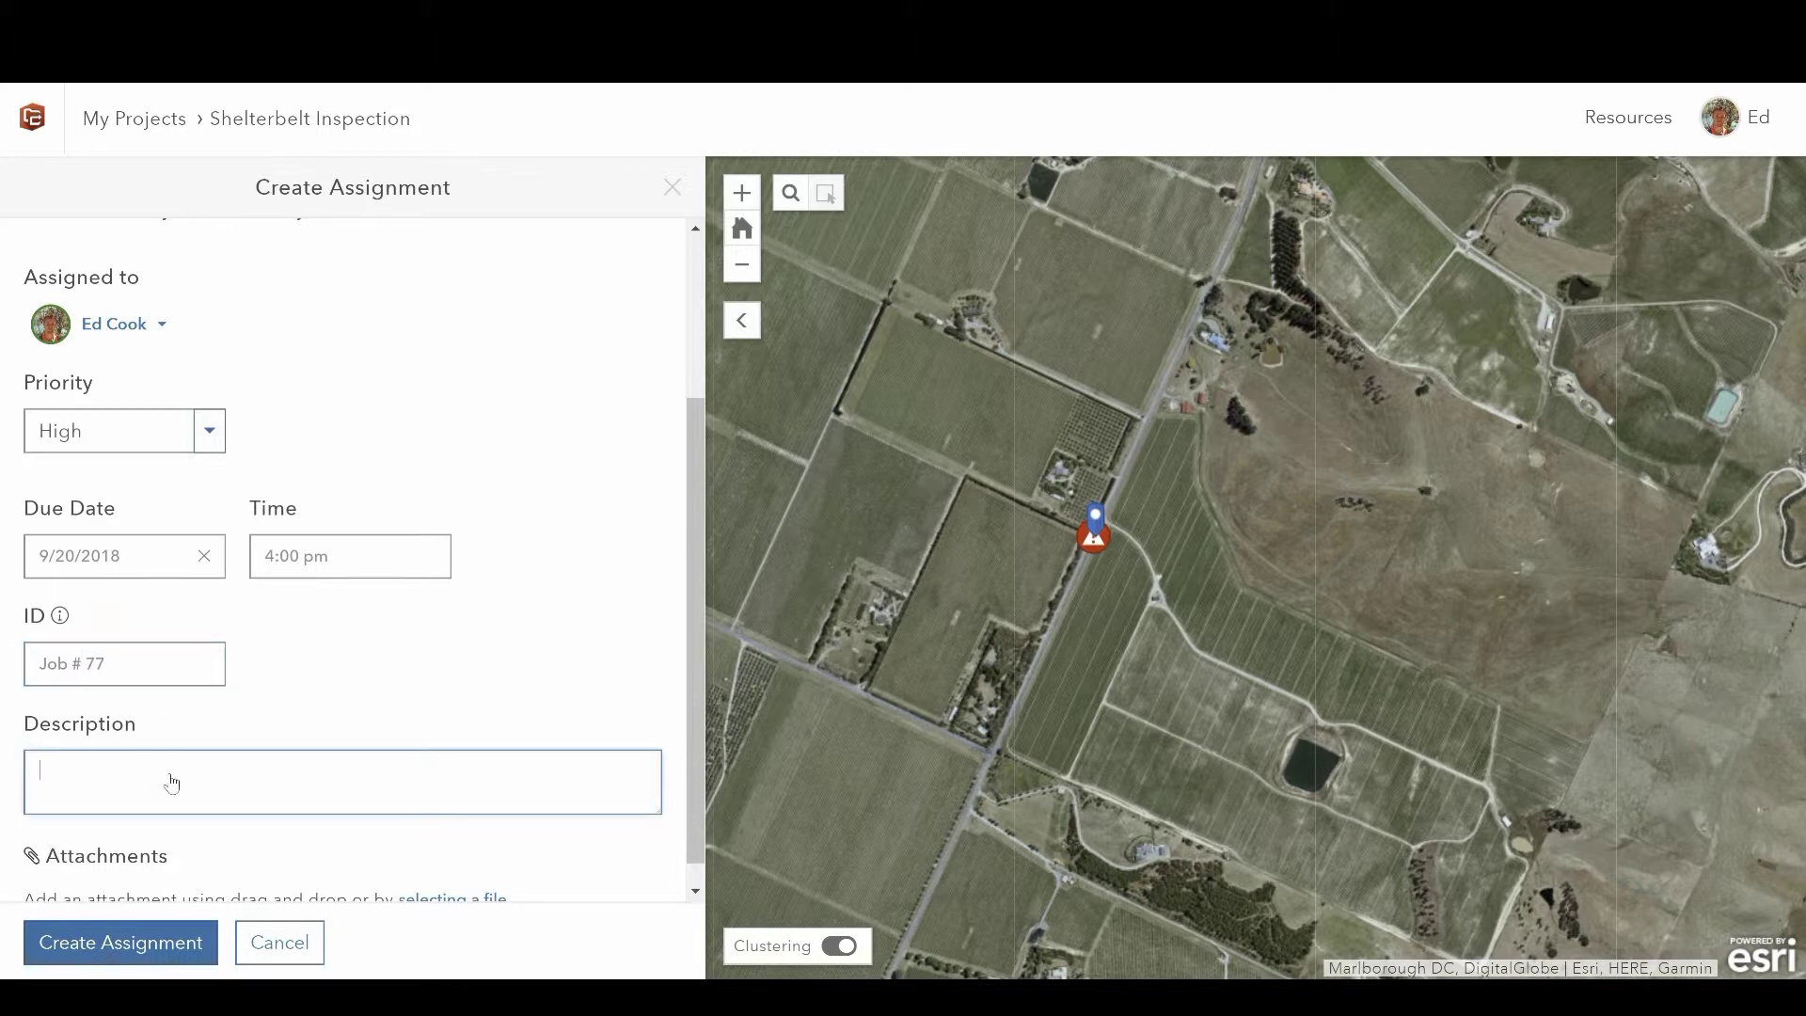
{"action": "type", "text": "Perform site survey of reported hazard"}
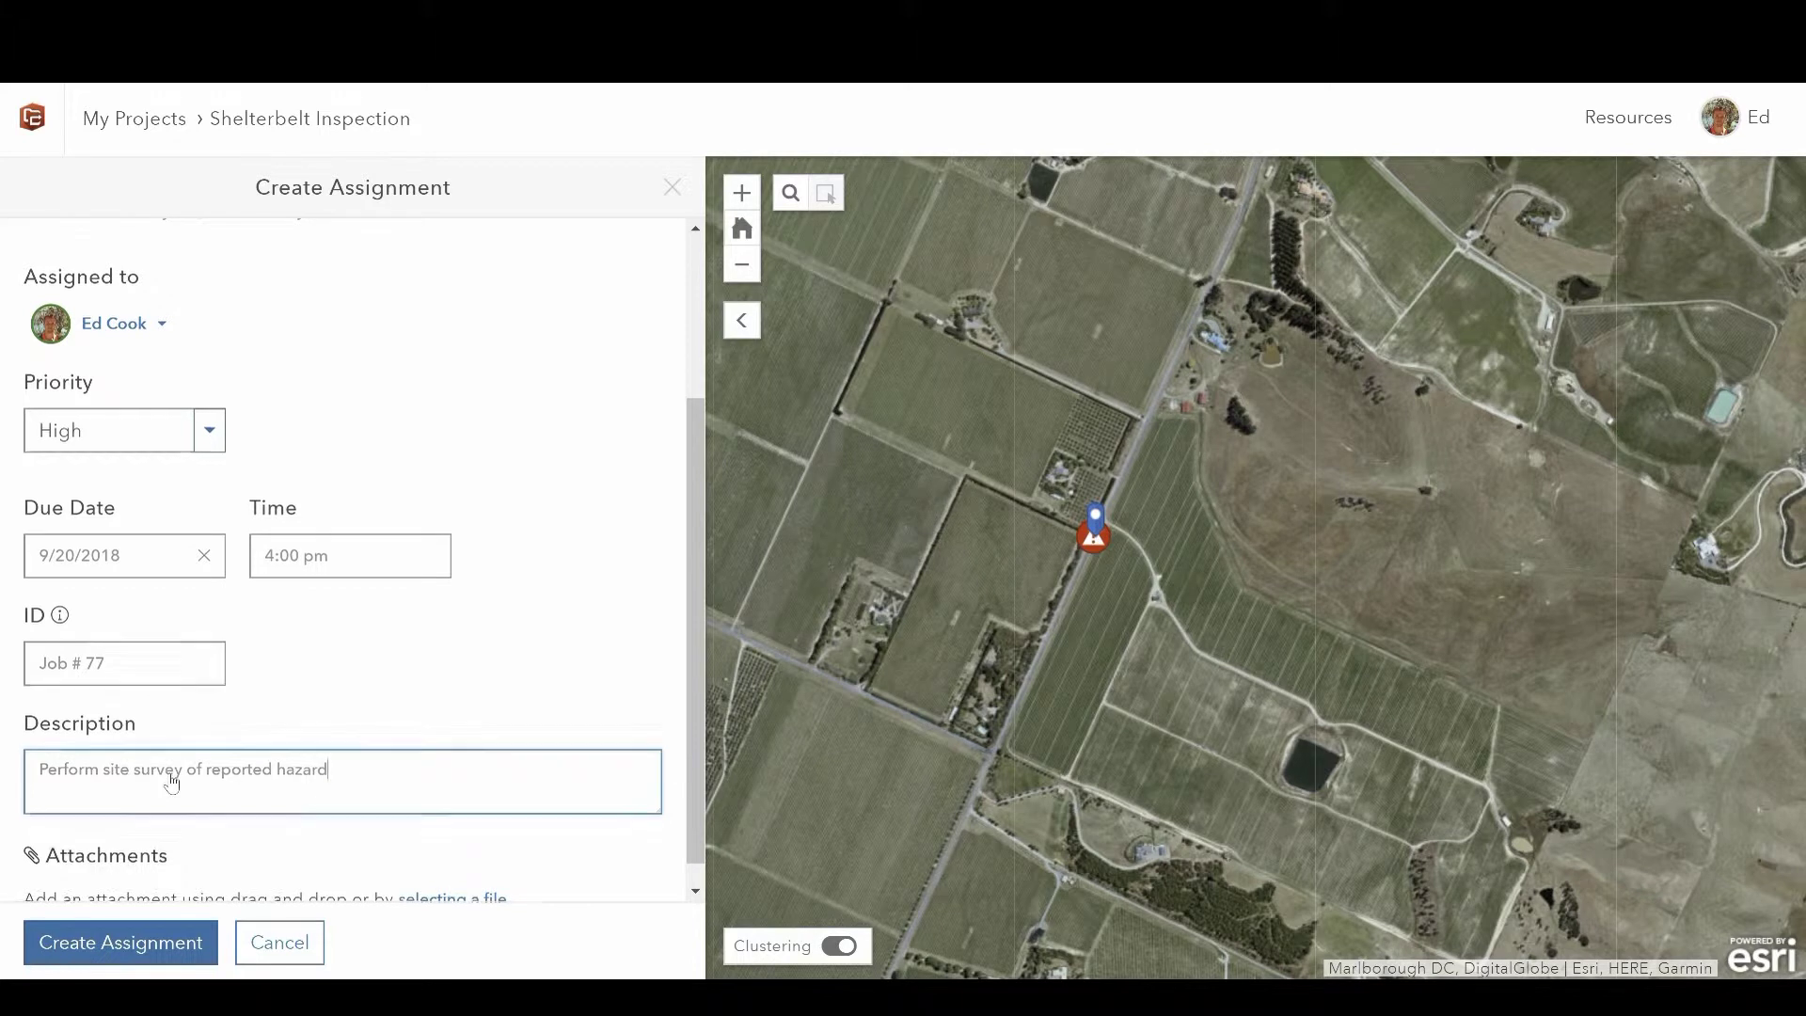
{"action": "scroll", "coordinate": [172, 783], "scroll_direction": "down", "scroll_amount": 1}
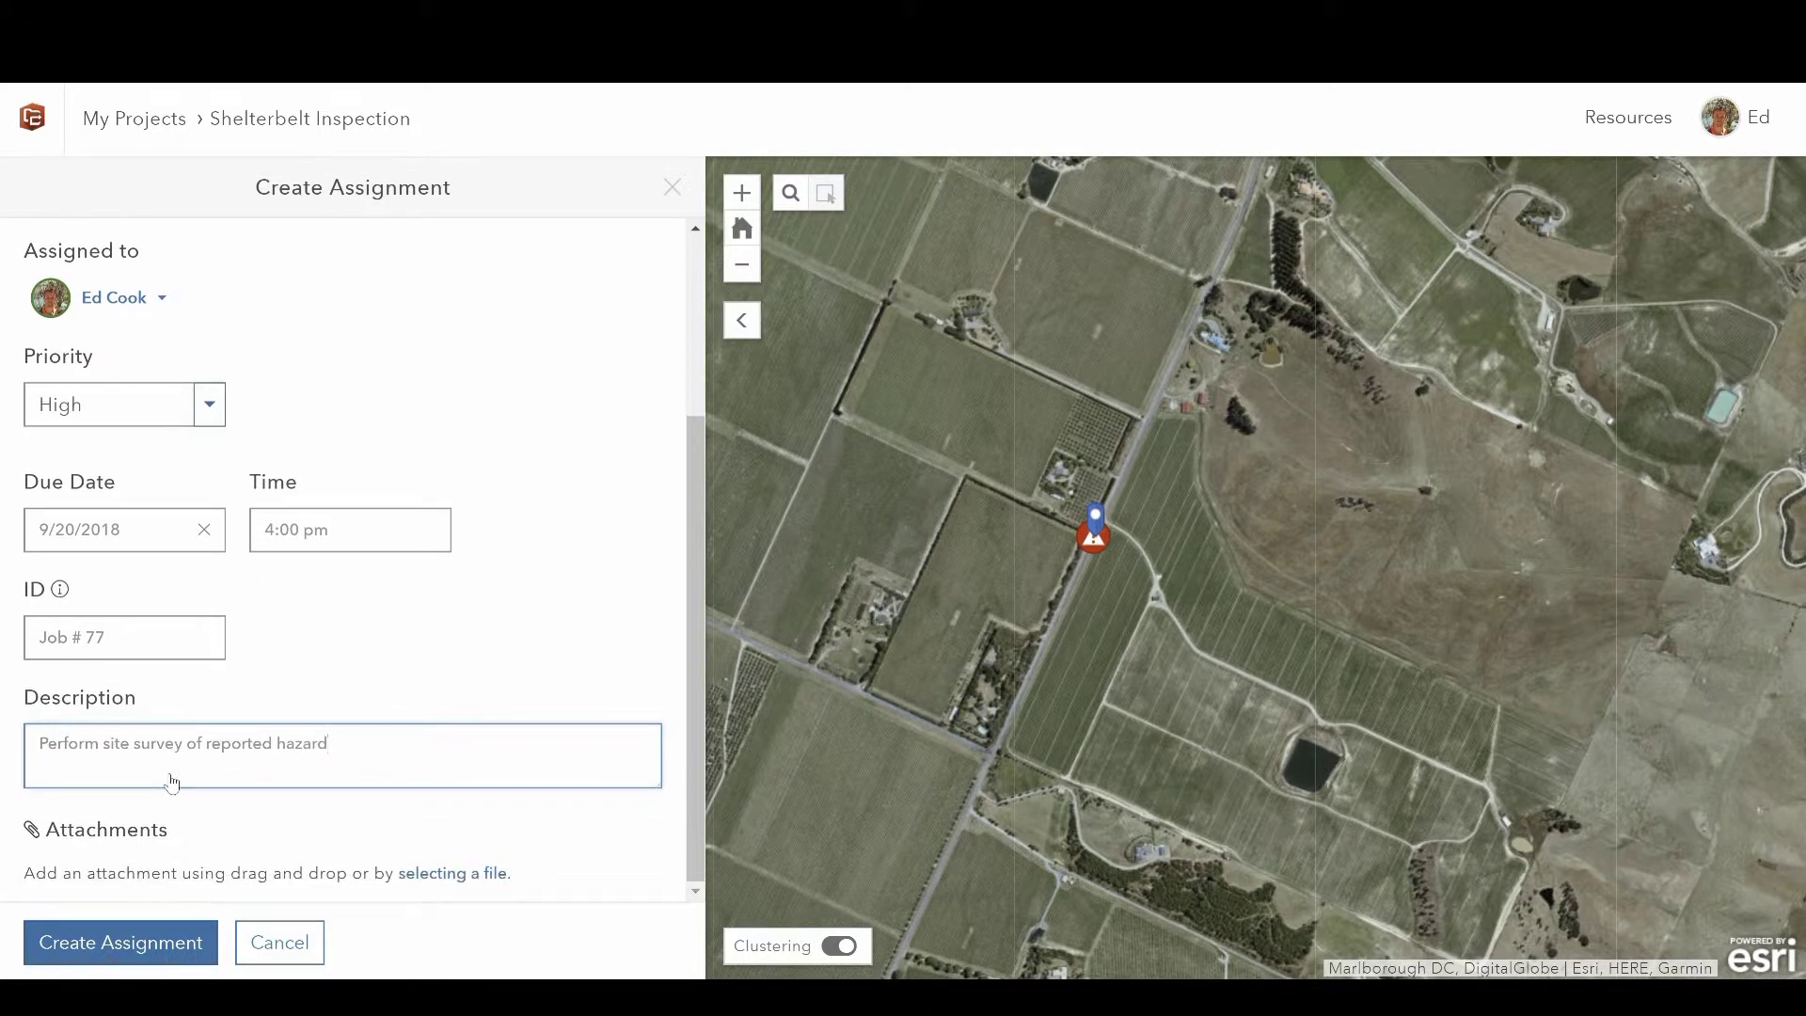
{"action": "left_click", "coordinate": [159, 955]}
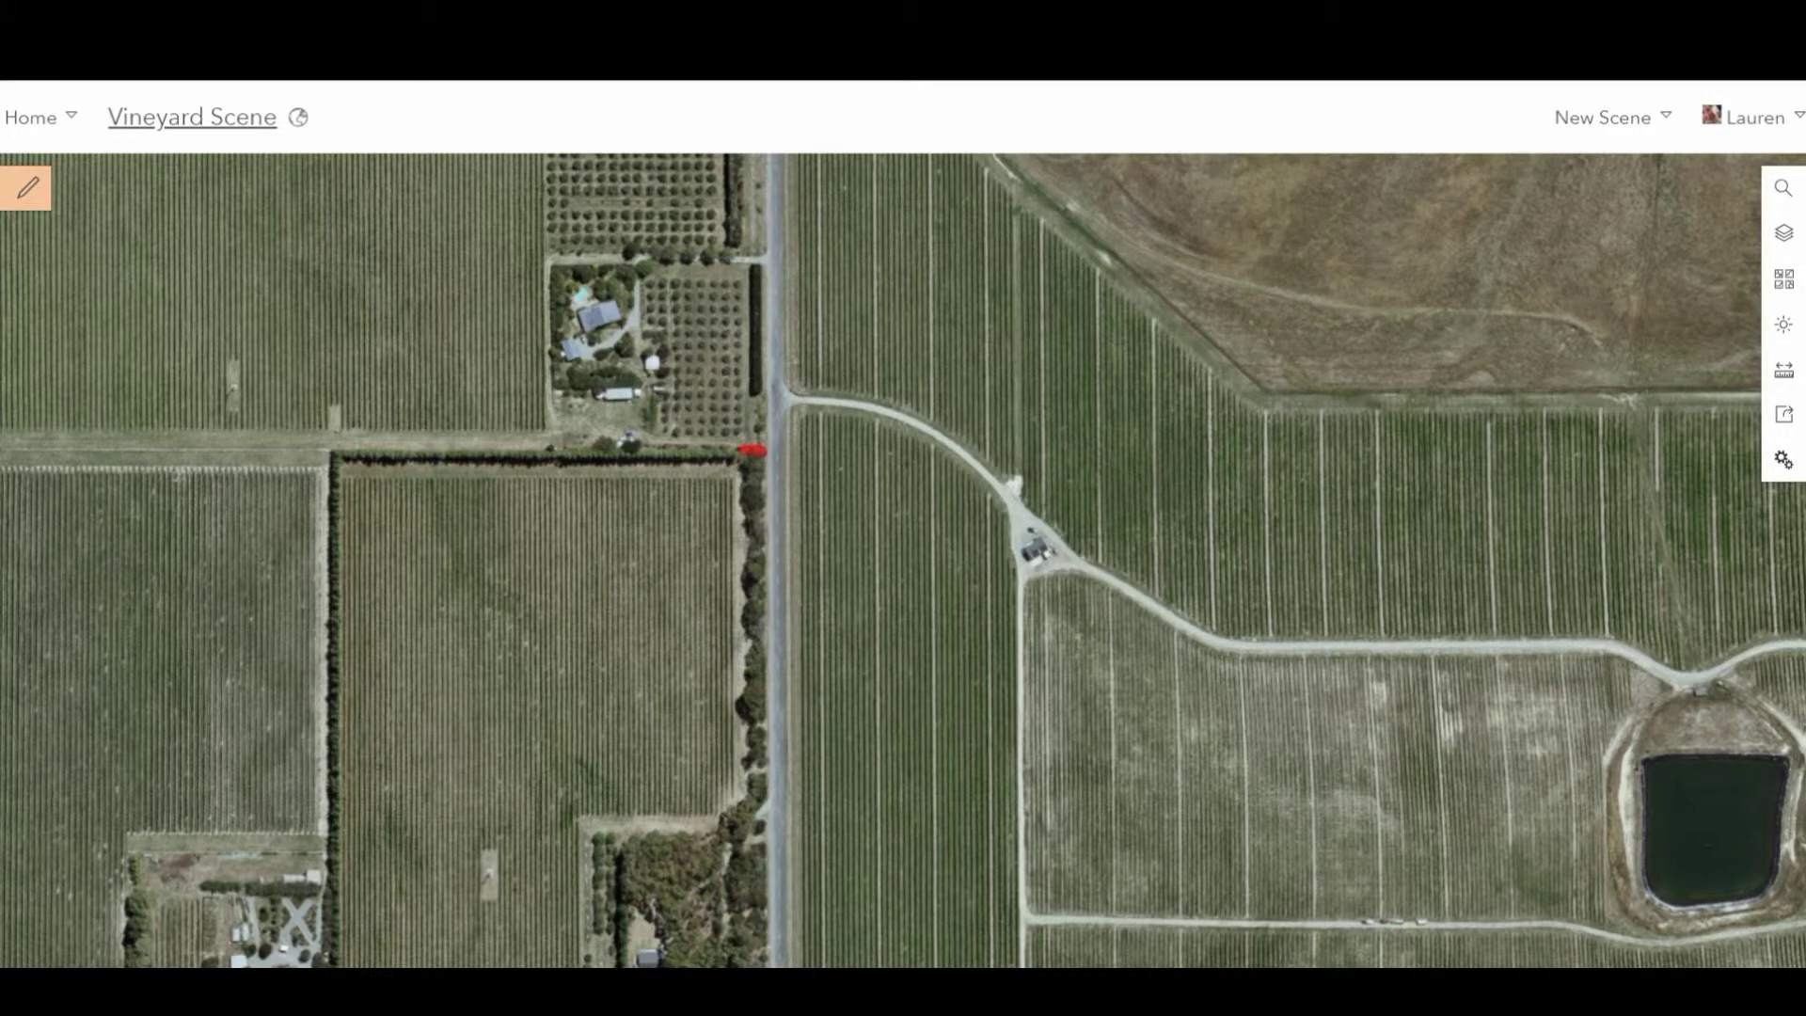
Switch to the Vineyard Scene in Scene Viewer, show Slide 14, turn on shadows and animate the daylight over the day
{"action": "mouse_move", "coordinate": [828, 526]}
{"action": "left_click", "coordinate": [593, 918]}
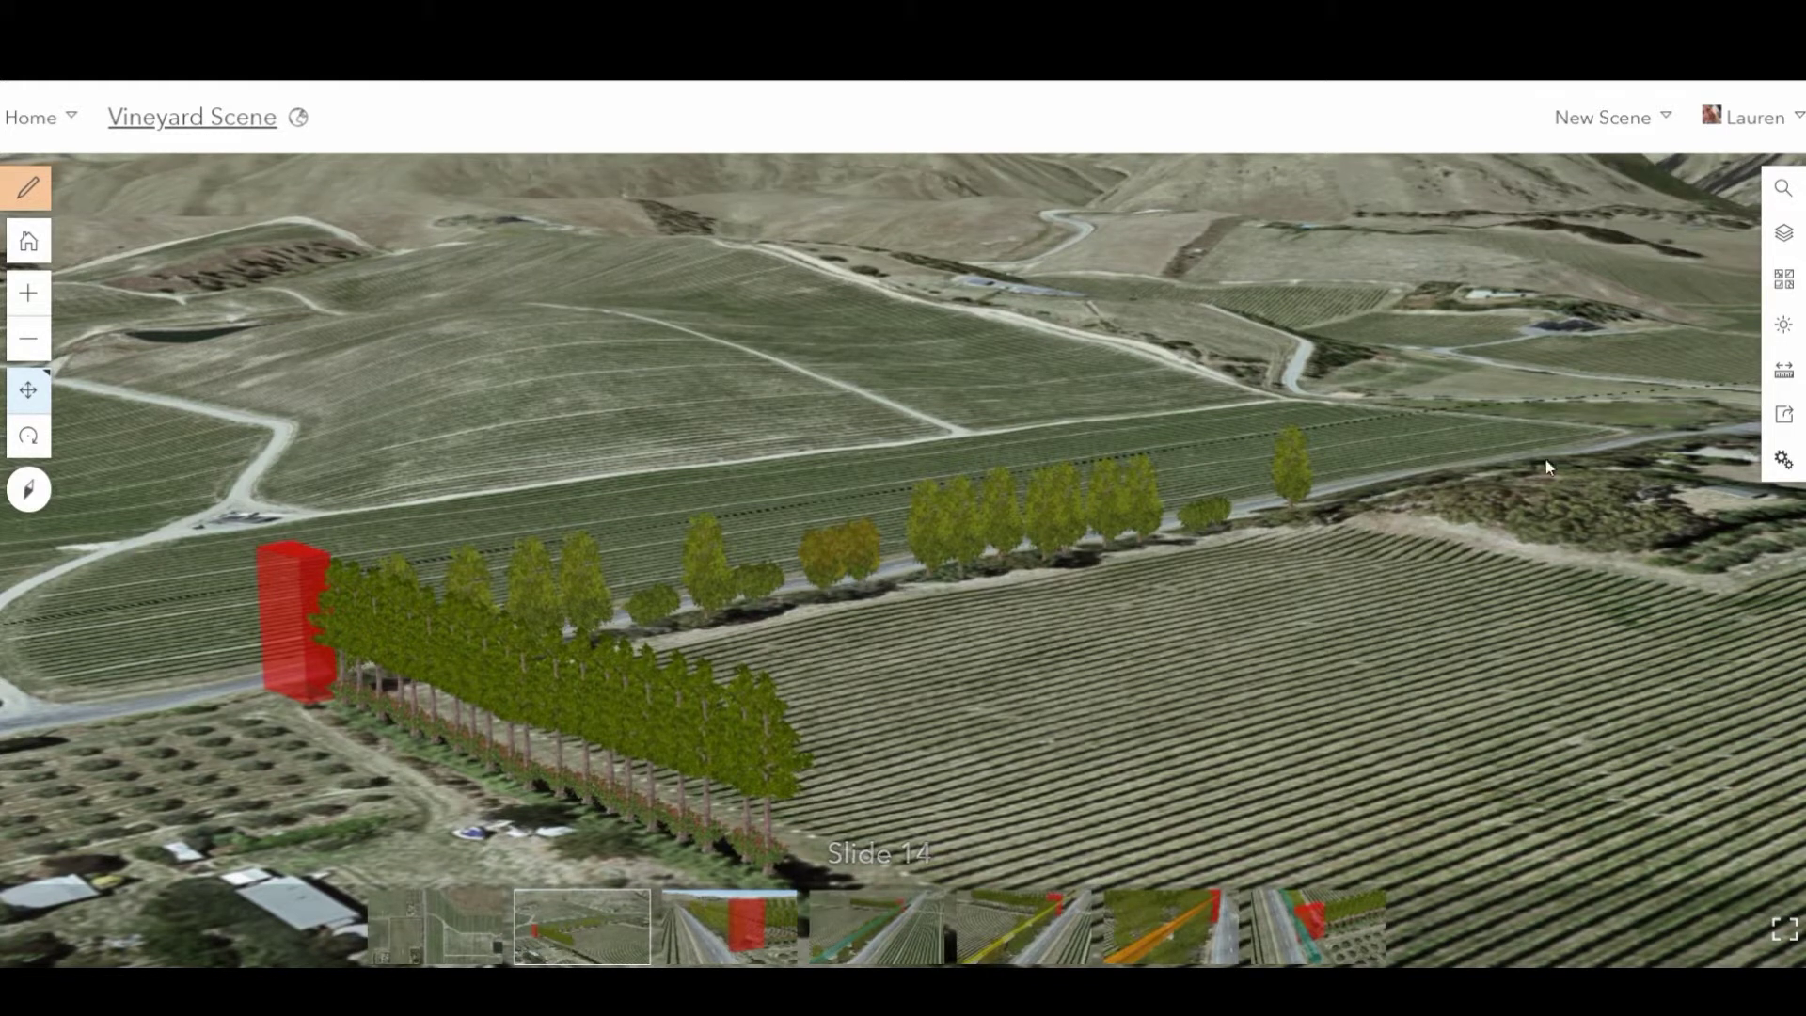
{"action": "left_click", "coordinate": [1778, 326]}
{"action": "left_click", "coordinate": [1429, 399]}
{"action": "left_click", "coordinate": [1703, 268]}
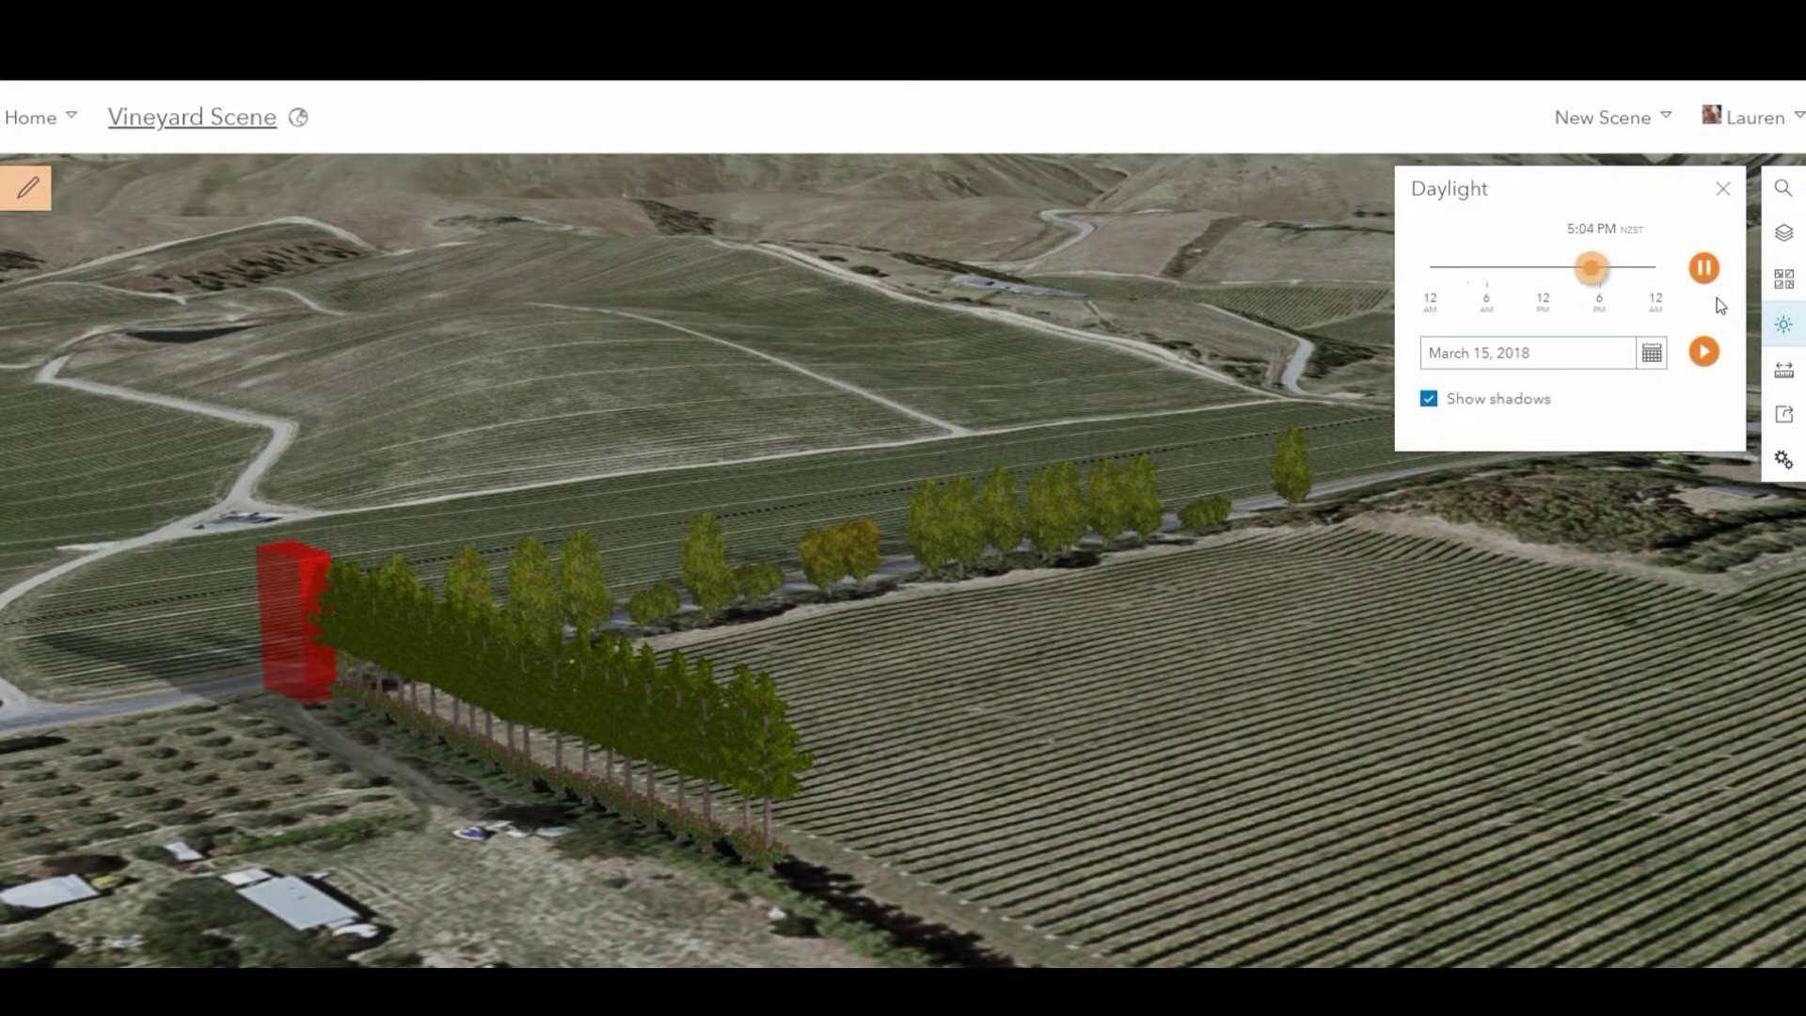
{"action": "left_click", "coordinate": [1727, 192]}
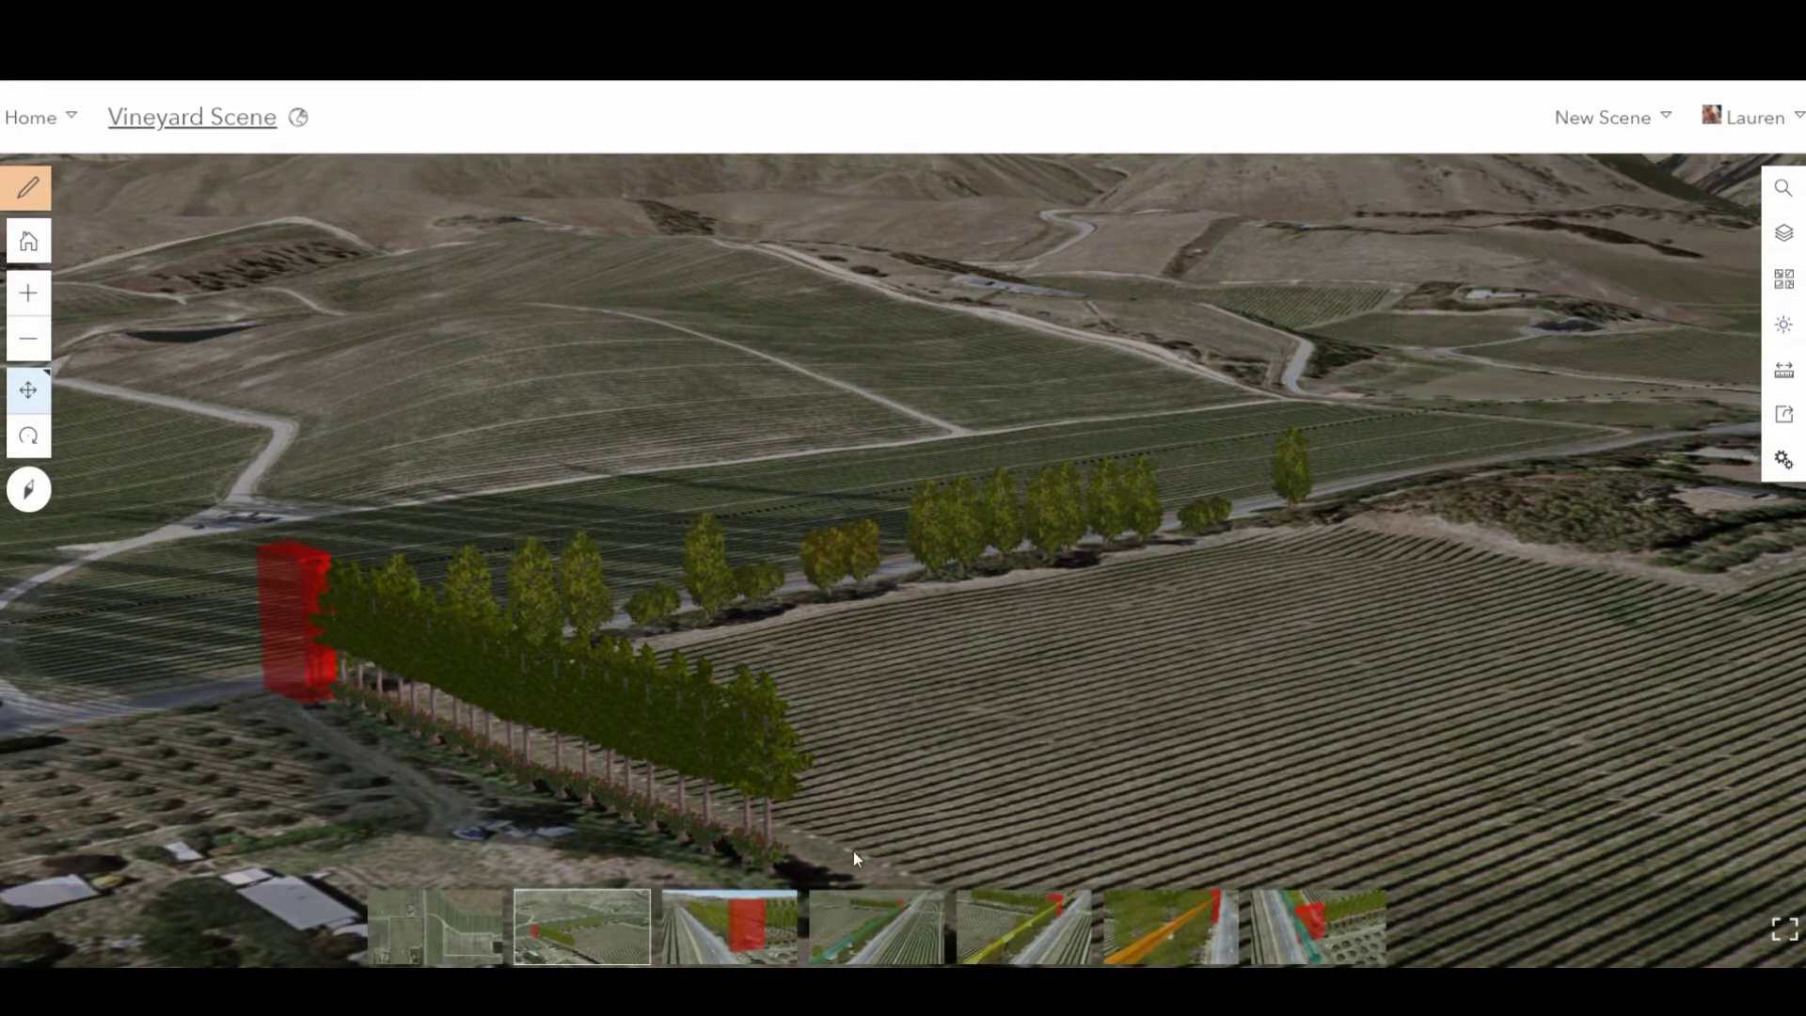
Step through the Vineyard Scene's remaining slides, from Slide 6 beside the red hazard block through the coloured power line corridors to the last slide
{"action": "left_click", "coordinate": [769, 920]}
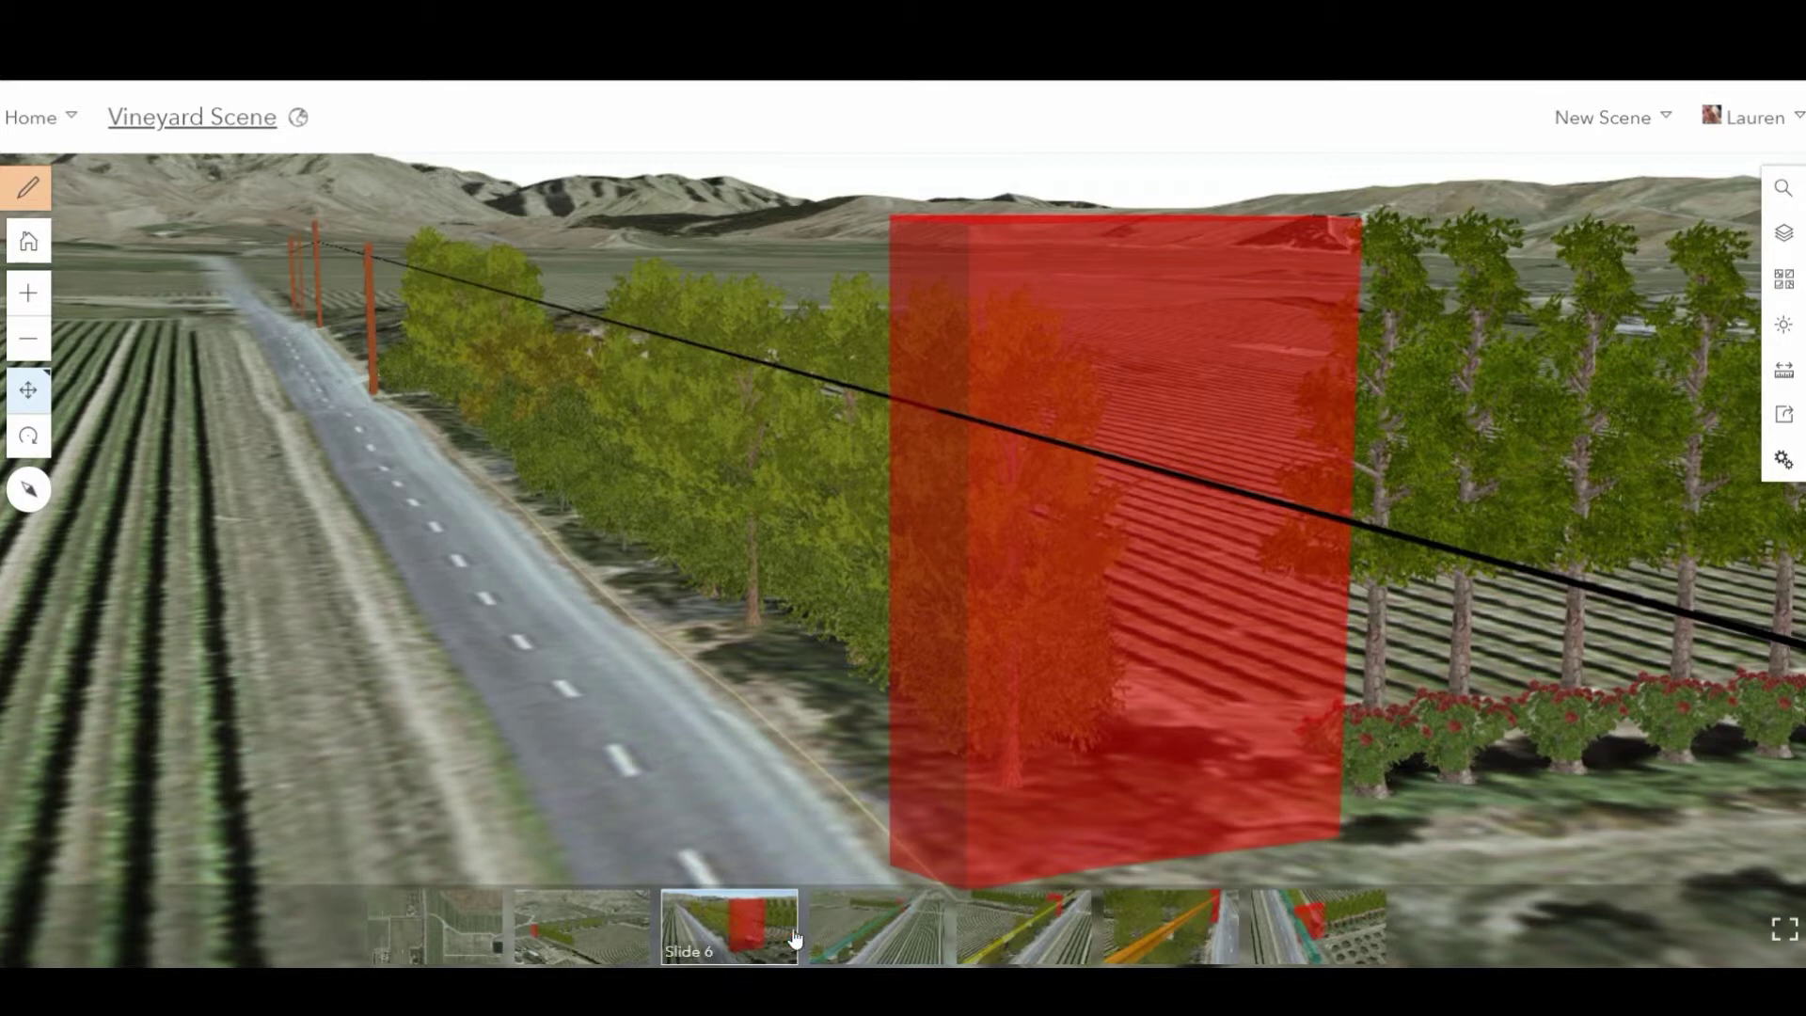
{"action": "left_click", "coordinate": [859, 938]}
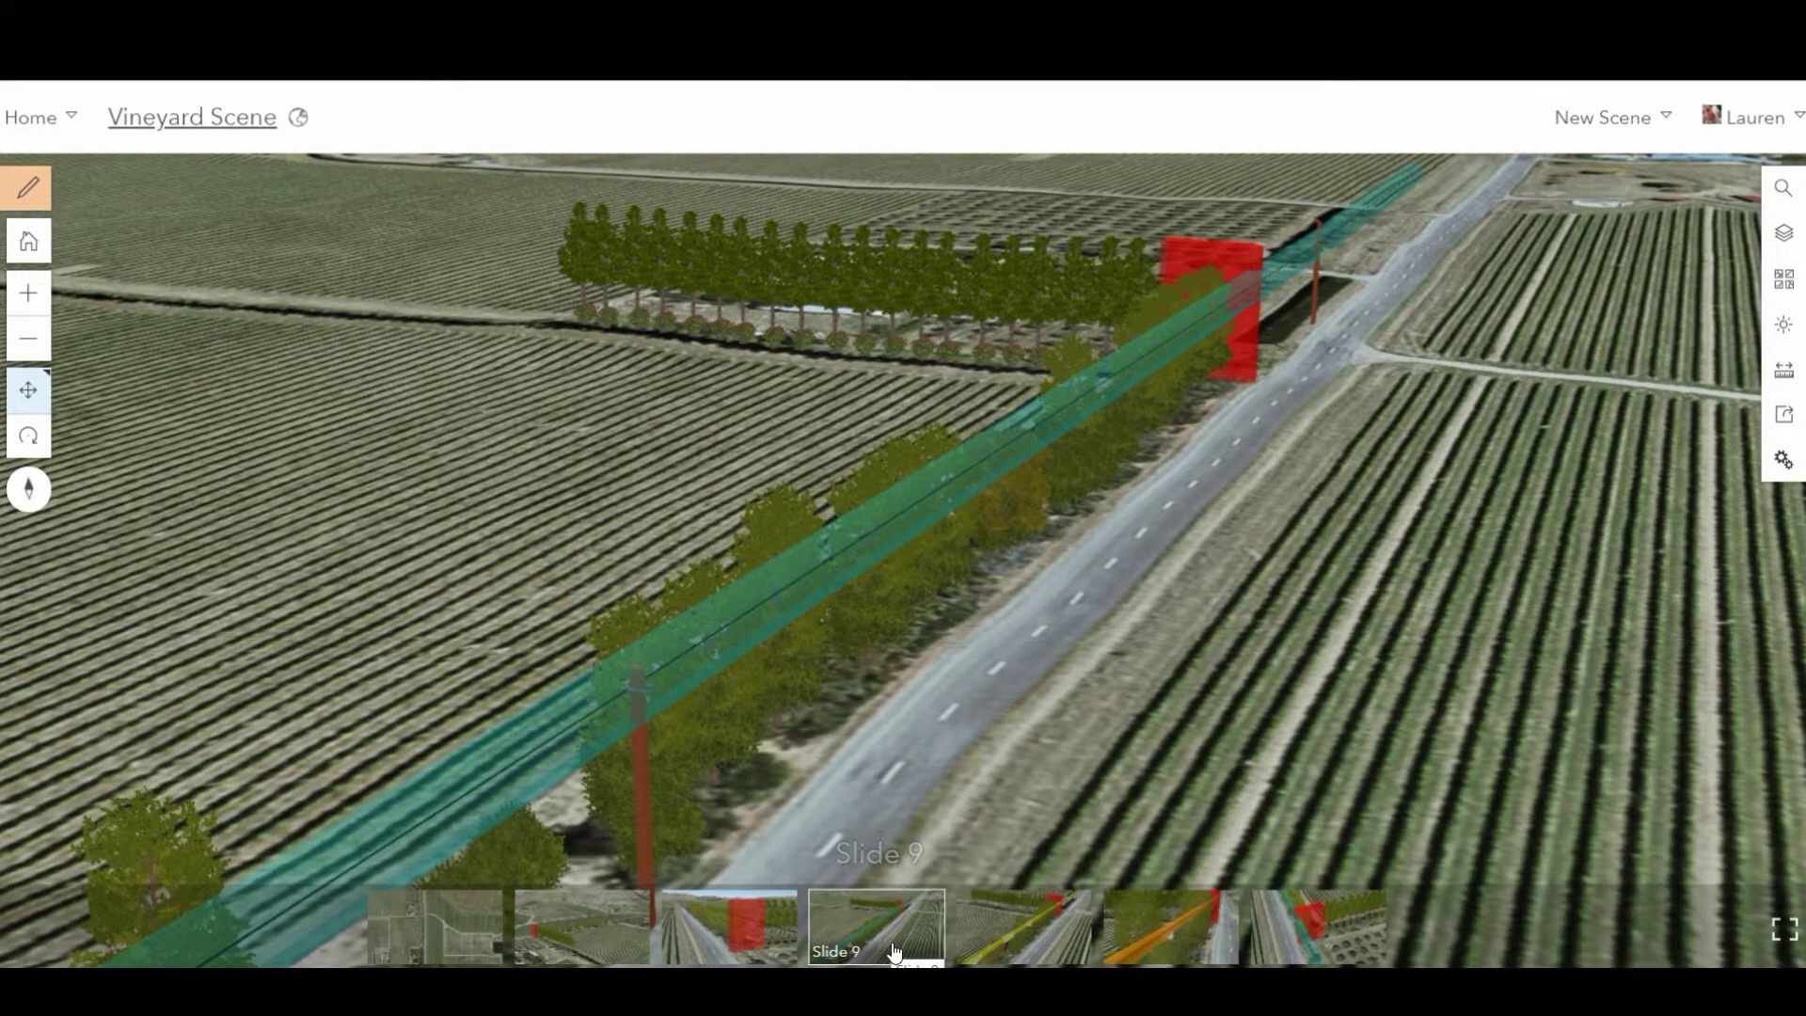
{"action": "left_click", "coordinate": [1035, 935]}
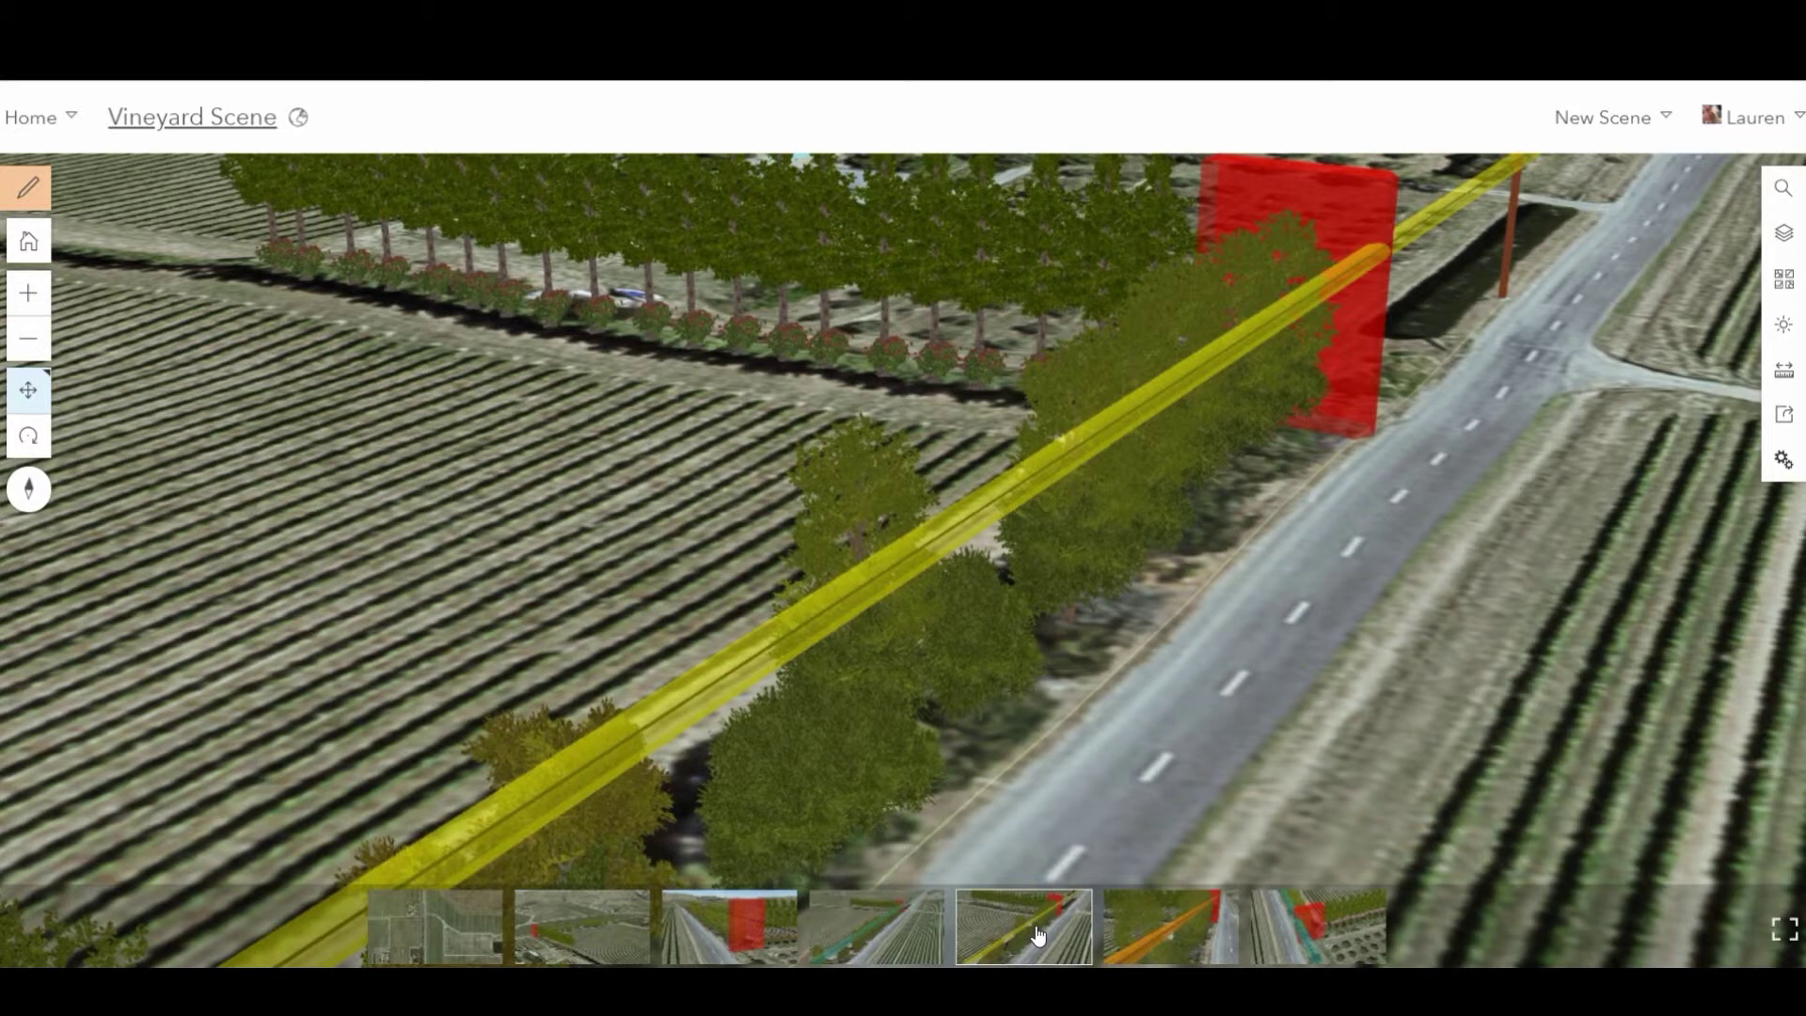
{"action": "left_click", "coordinate": [1143, 936]}
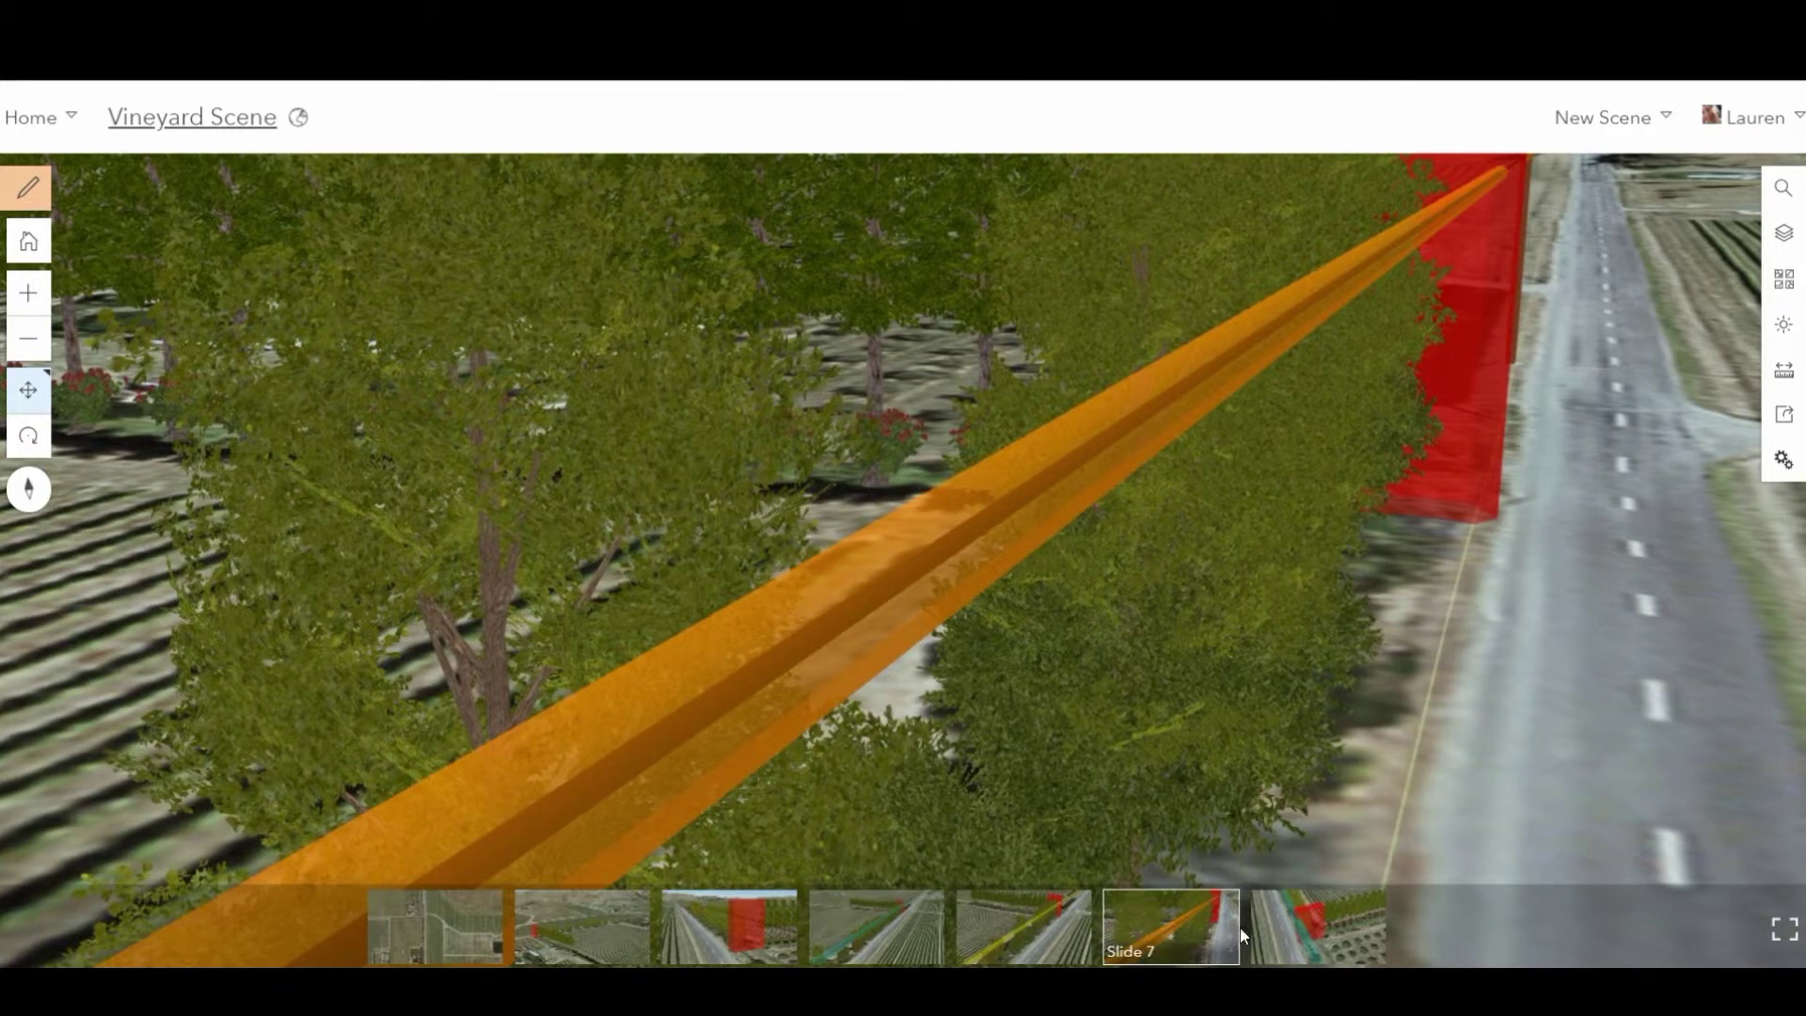
{"action": "left_click", "coordinate": [1307, 931]}
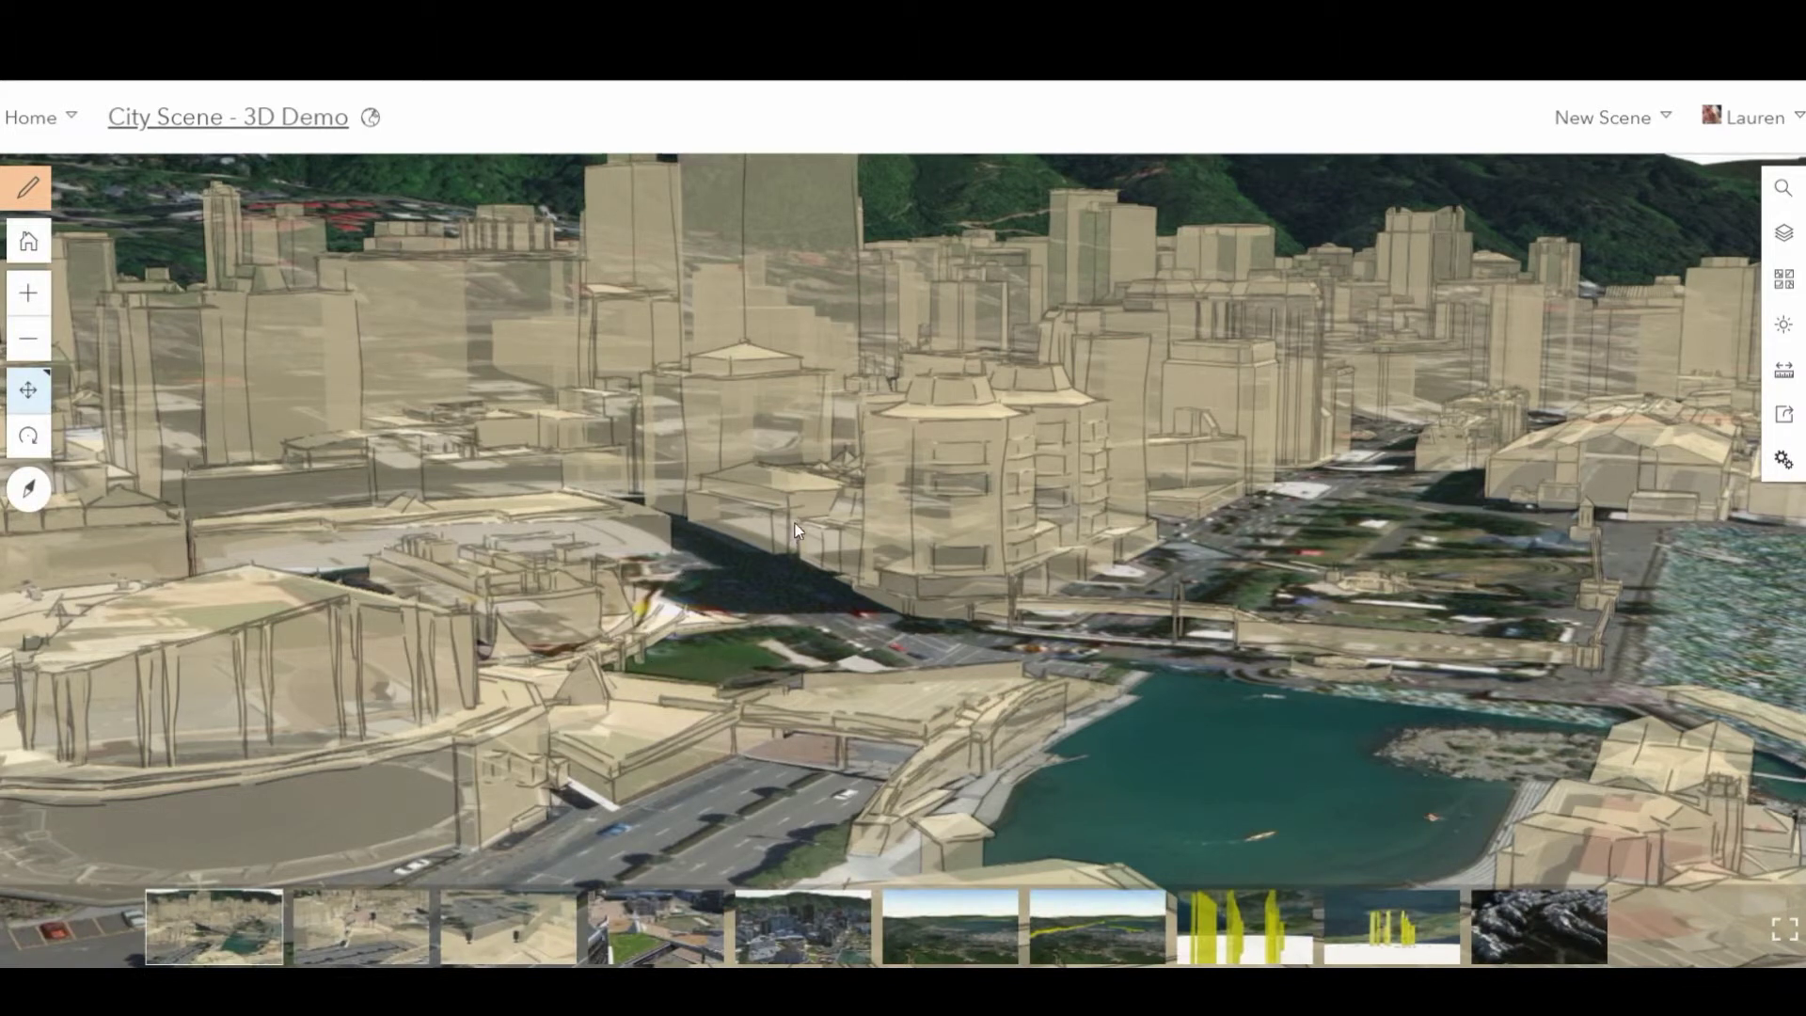
In City Scene - 3D Demo, look around the sketched buildings, the plaza slide with red points and the litter bins in Slide 10
{"action": "scroll", "coordinate": [794, 523], "scroll_direction": "up", "scroll_amount": 5}
{"action": "left_click_drag", "start_coordinate": [525, 553], "coordinate": [950, 538]}
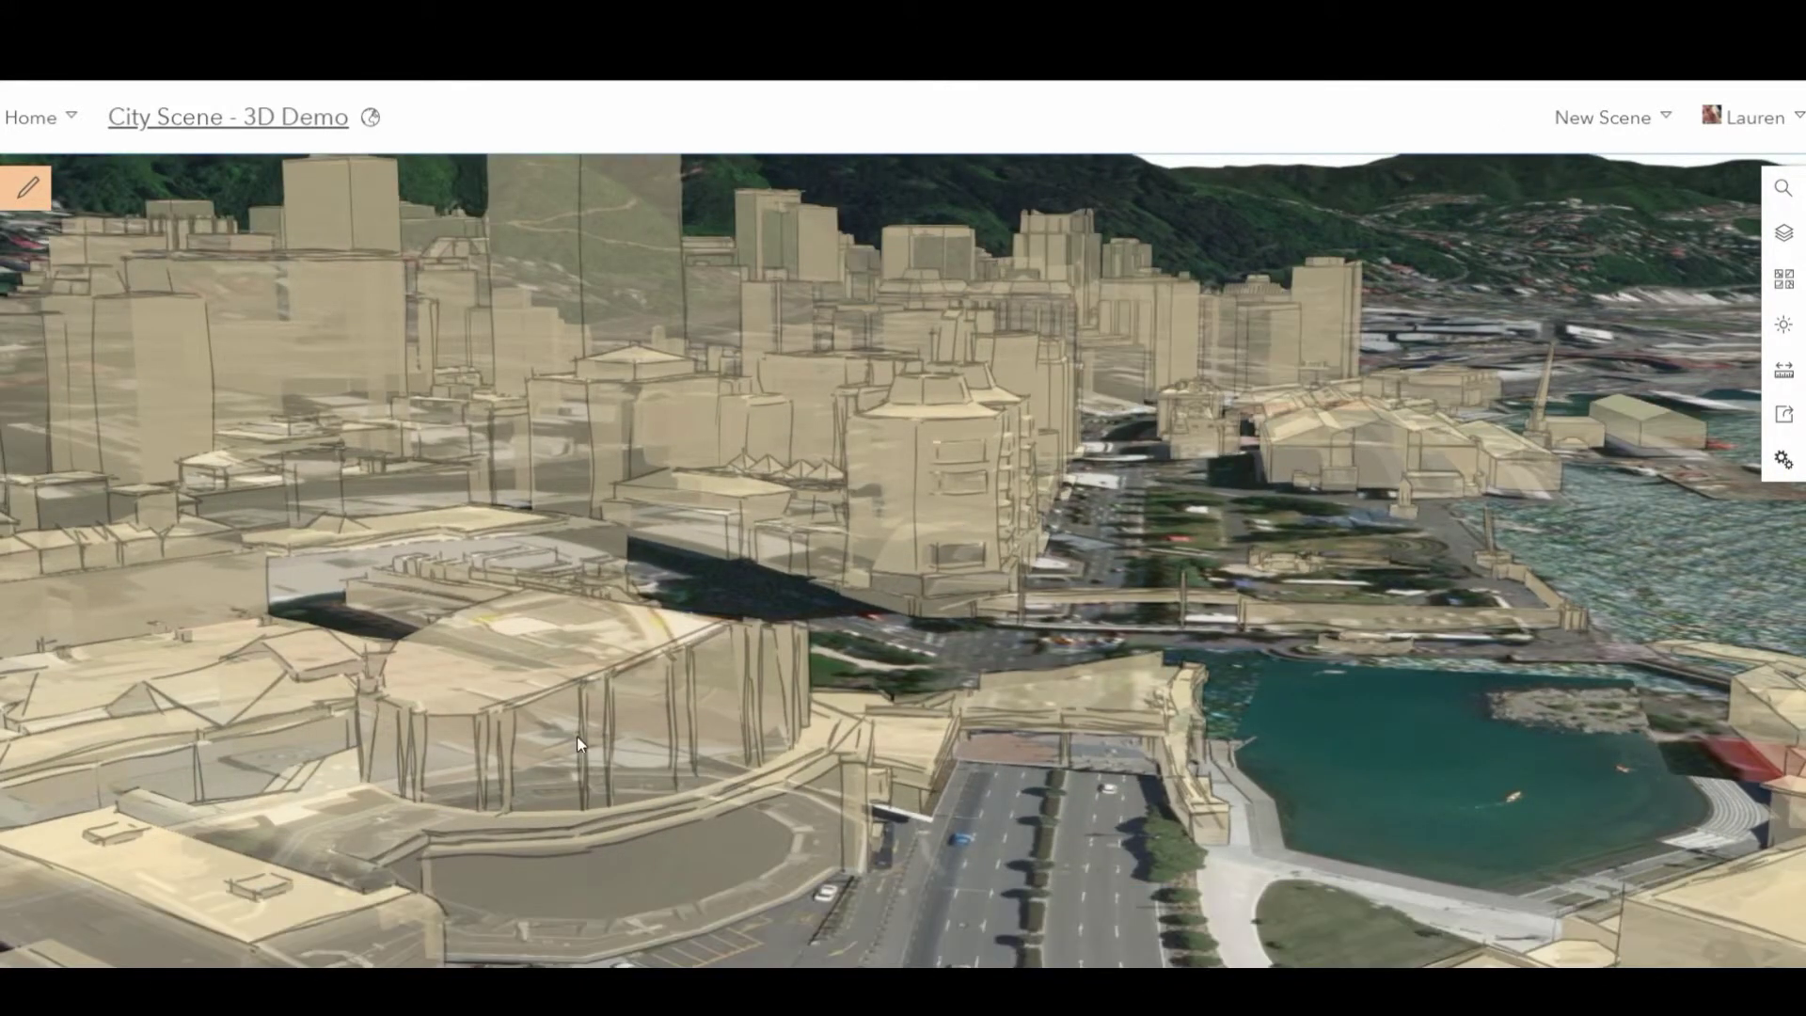
{"action": "left_click", "coordinate": [373, 930]}
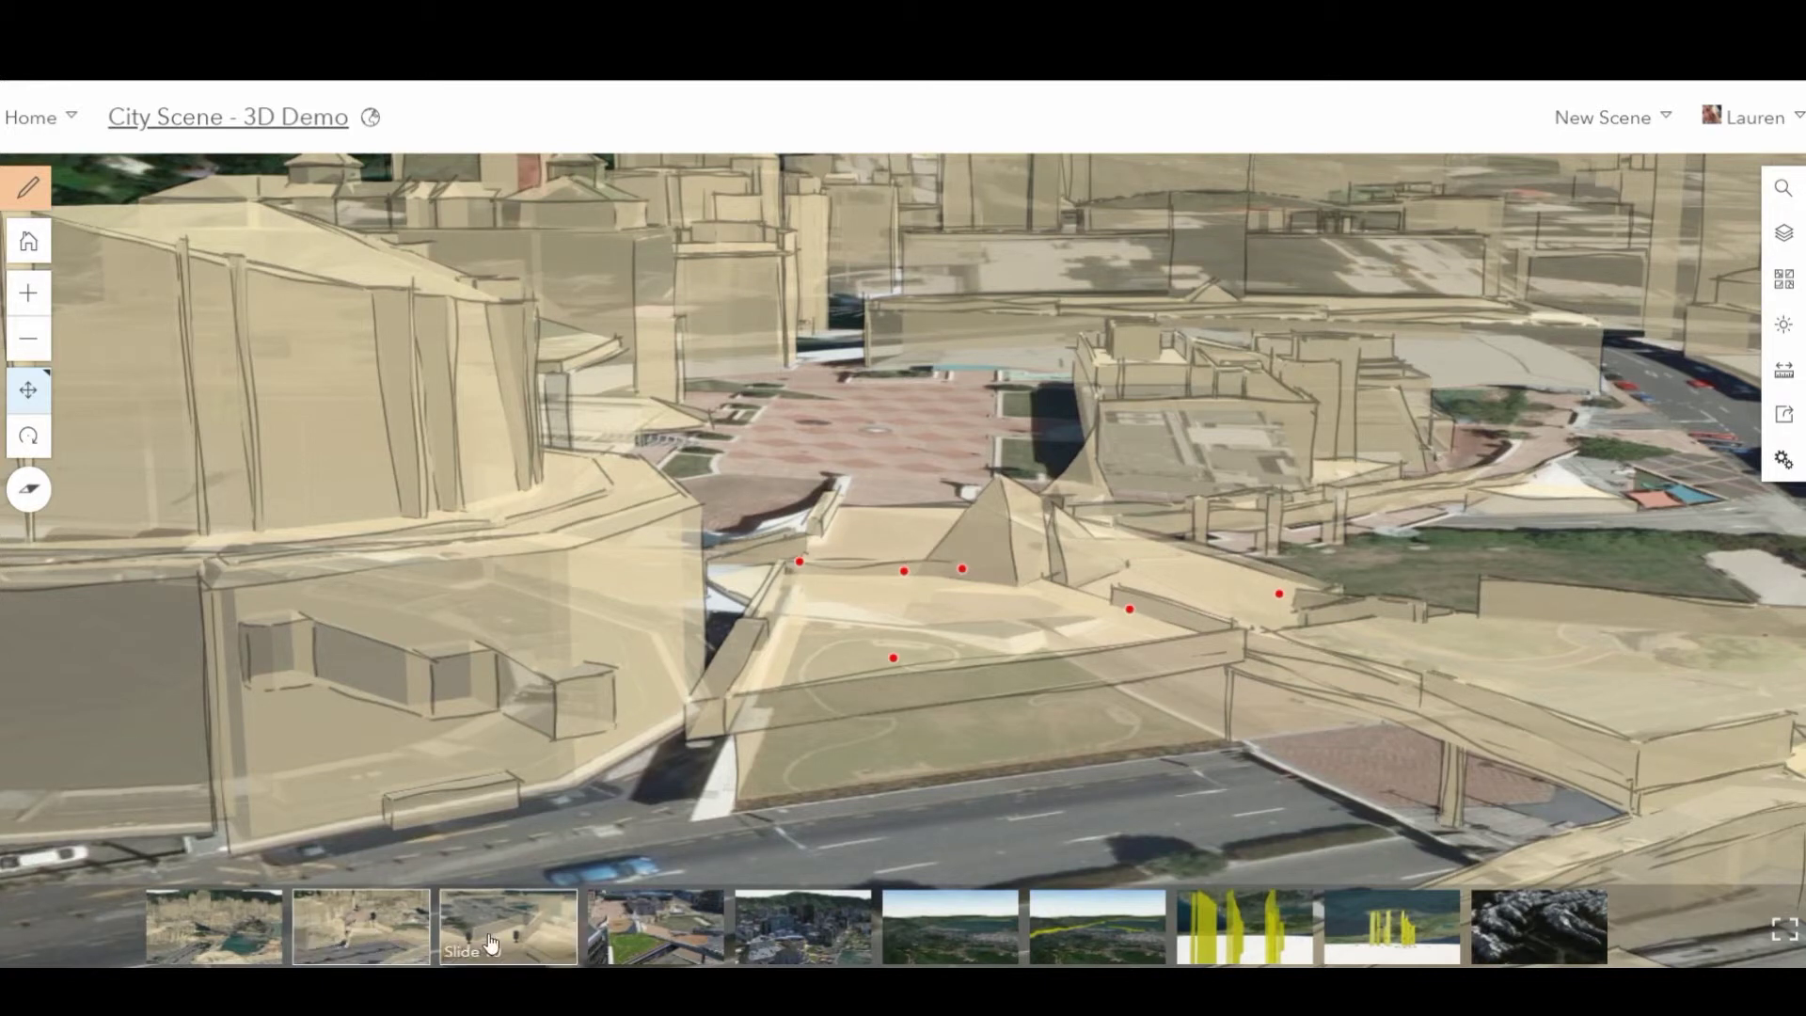
{"action": "left_click", "coordinate": [533, 946]}
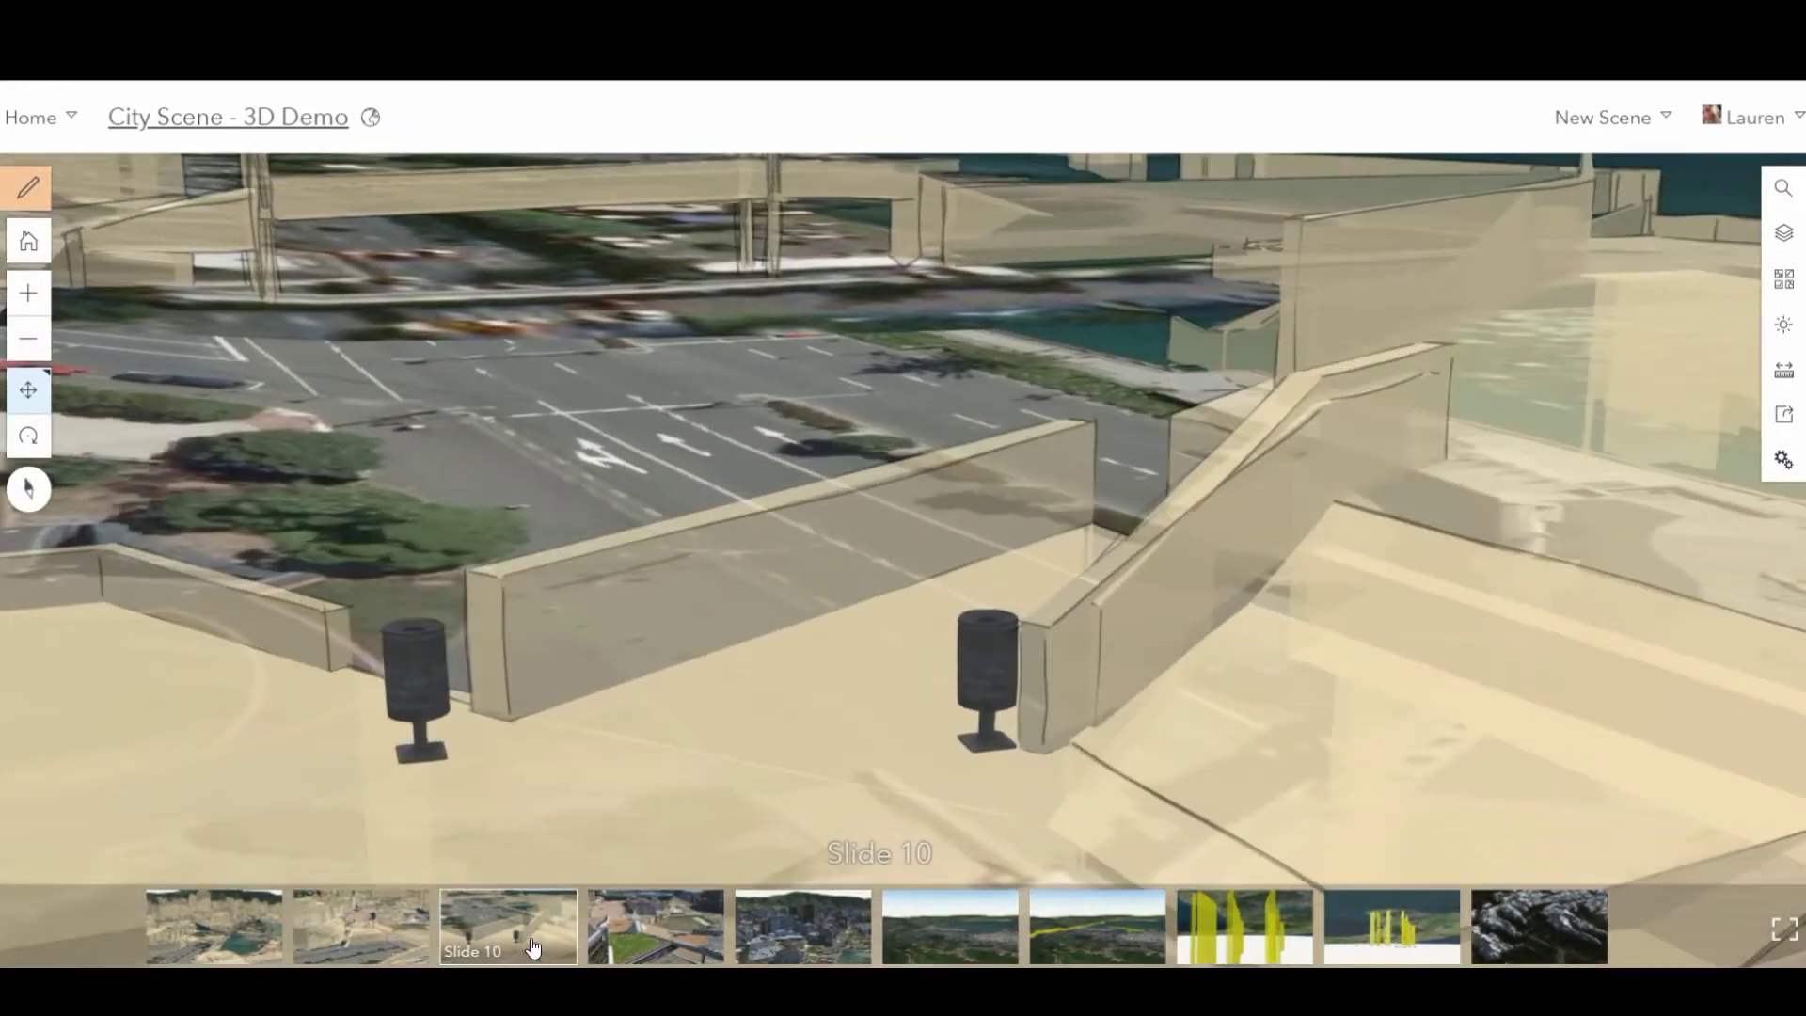
View the textured plaza in Slide 12, and look around the photorealistic city buildings from the following slide
{"action": "left_click", "coordinate": [626, 944]}
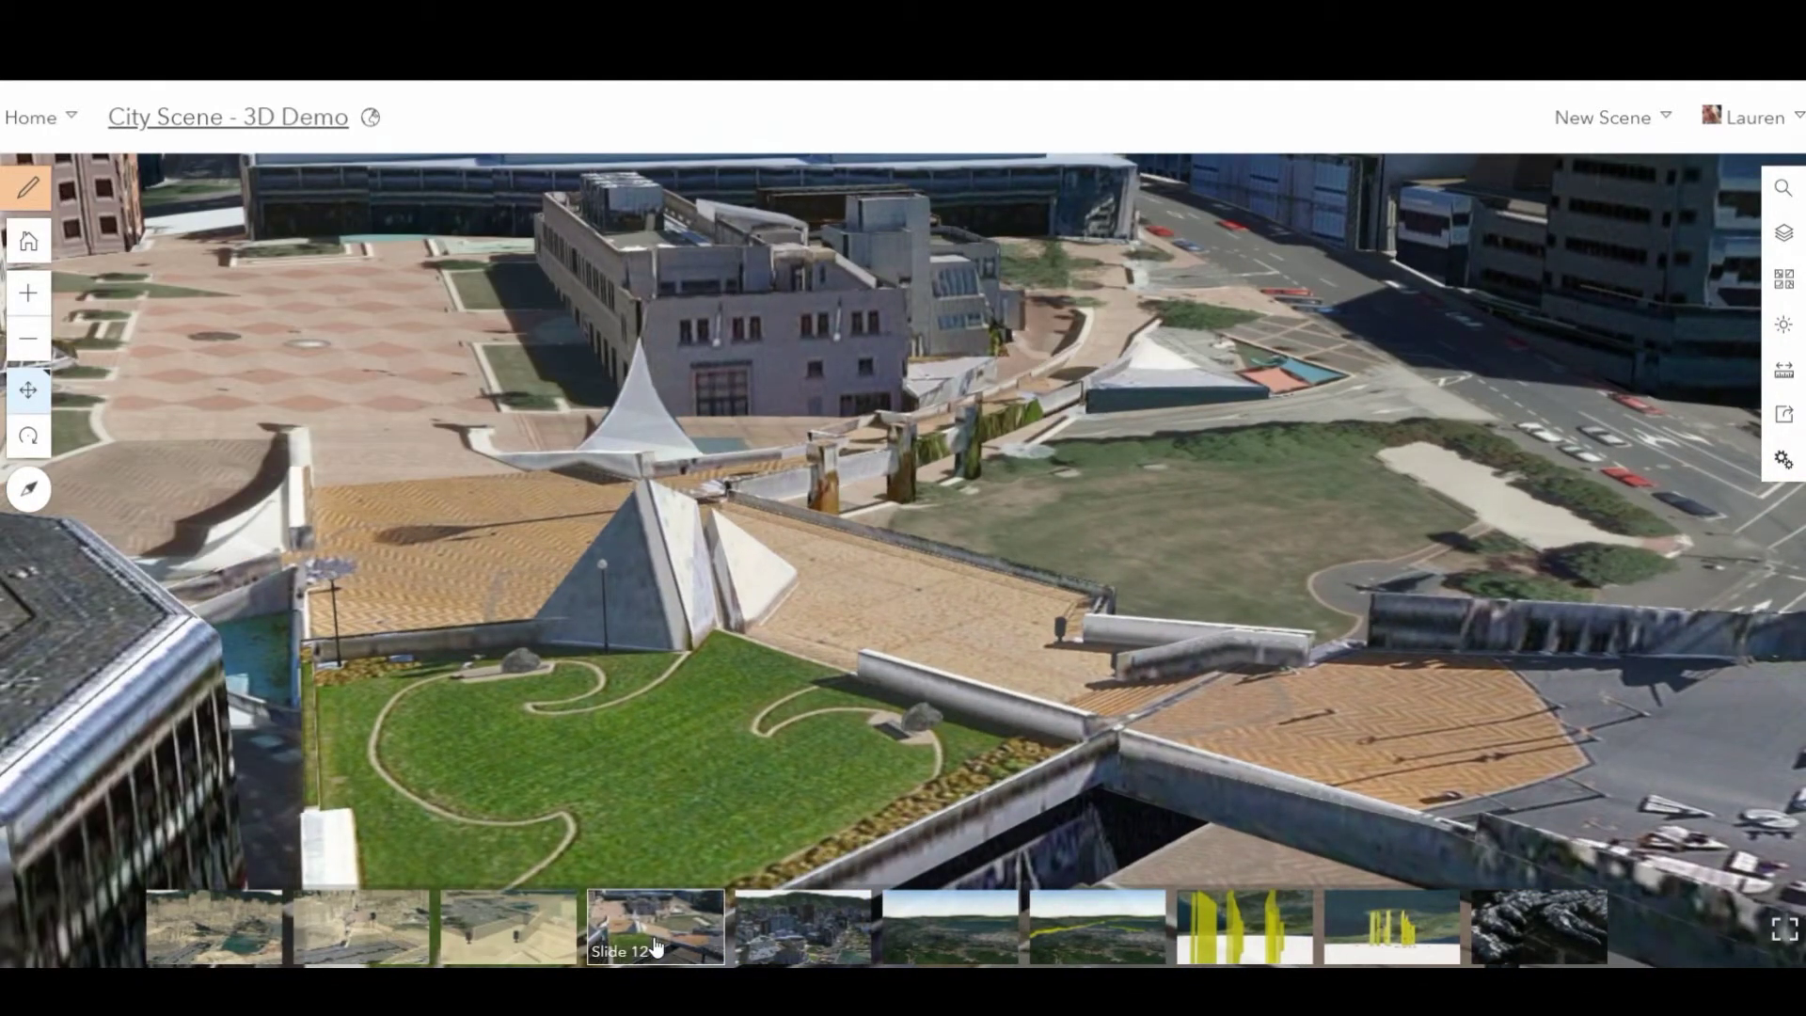
{"action": "left_click", "coordinate": [807, 946]}
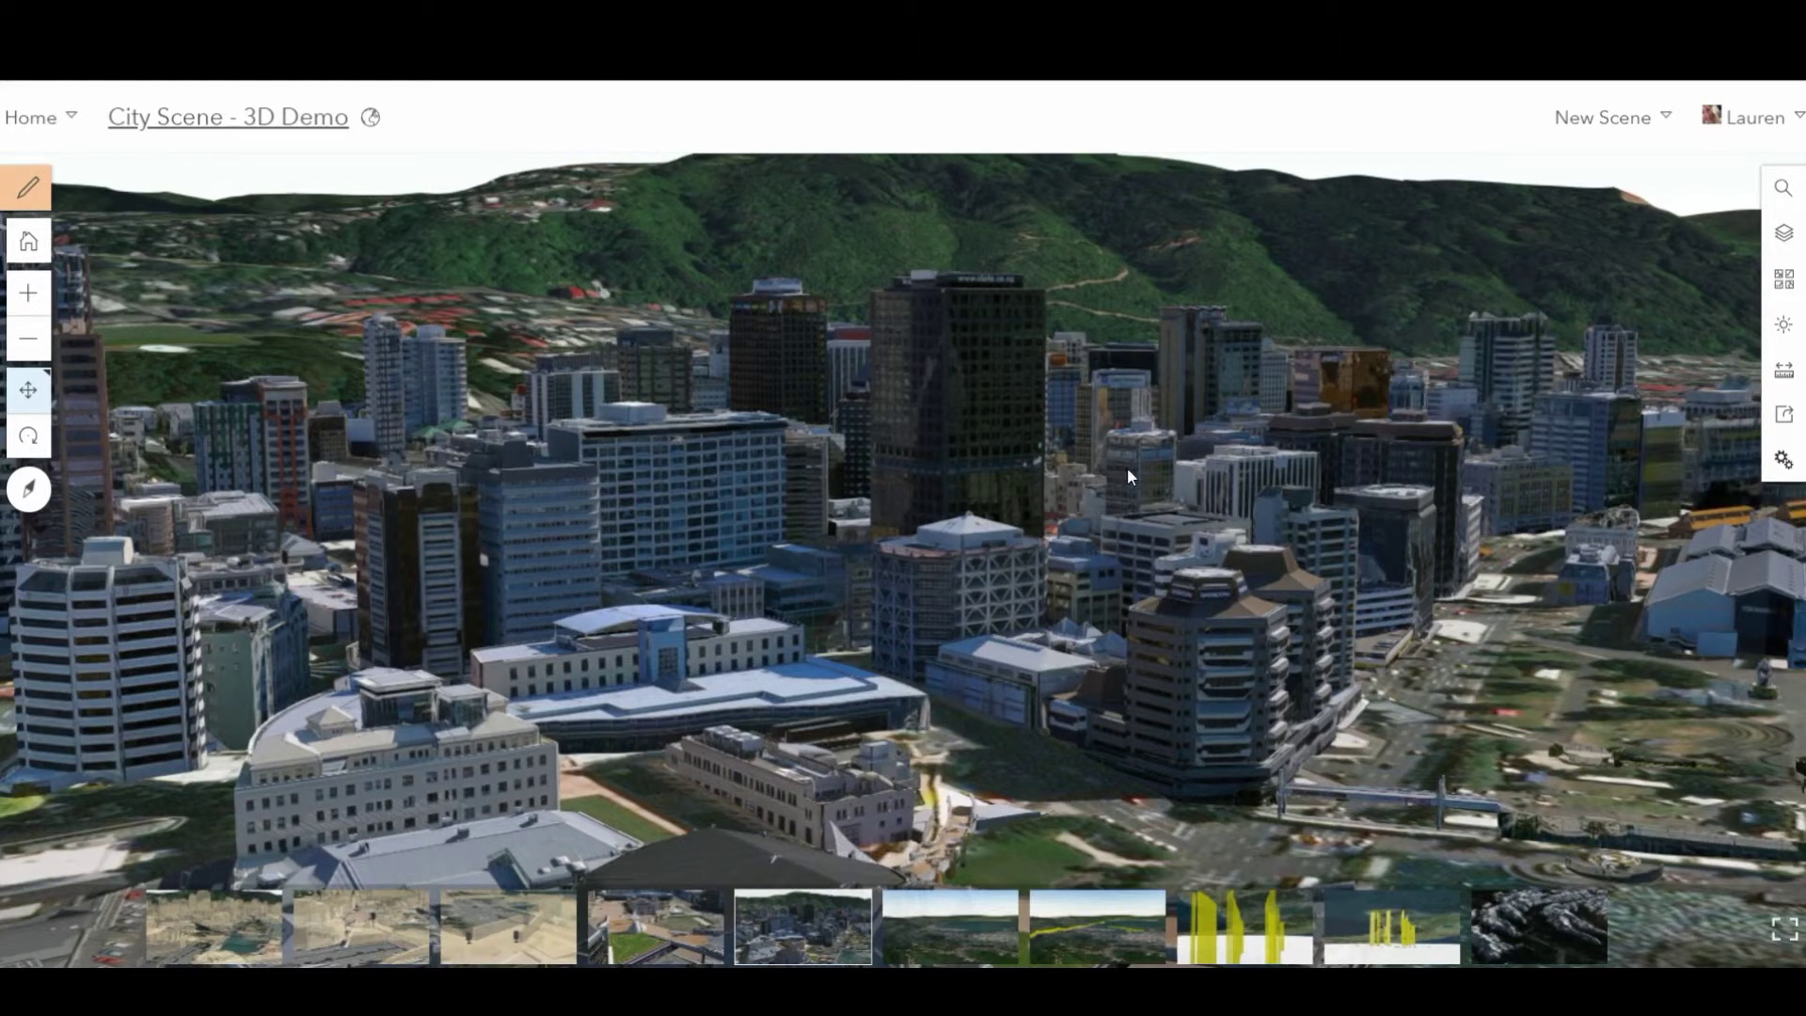
{"action": "left_click_drag", "start_coordinate": [1132, 461], "coordinate": [685, 499]}
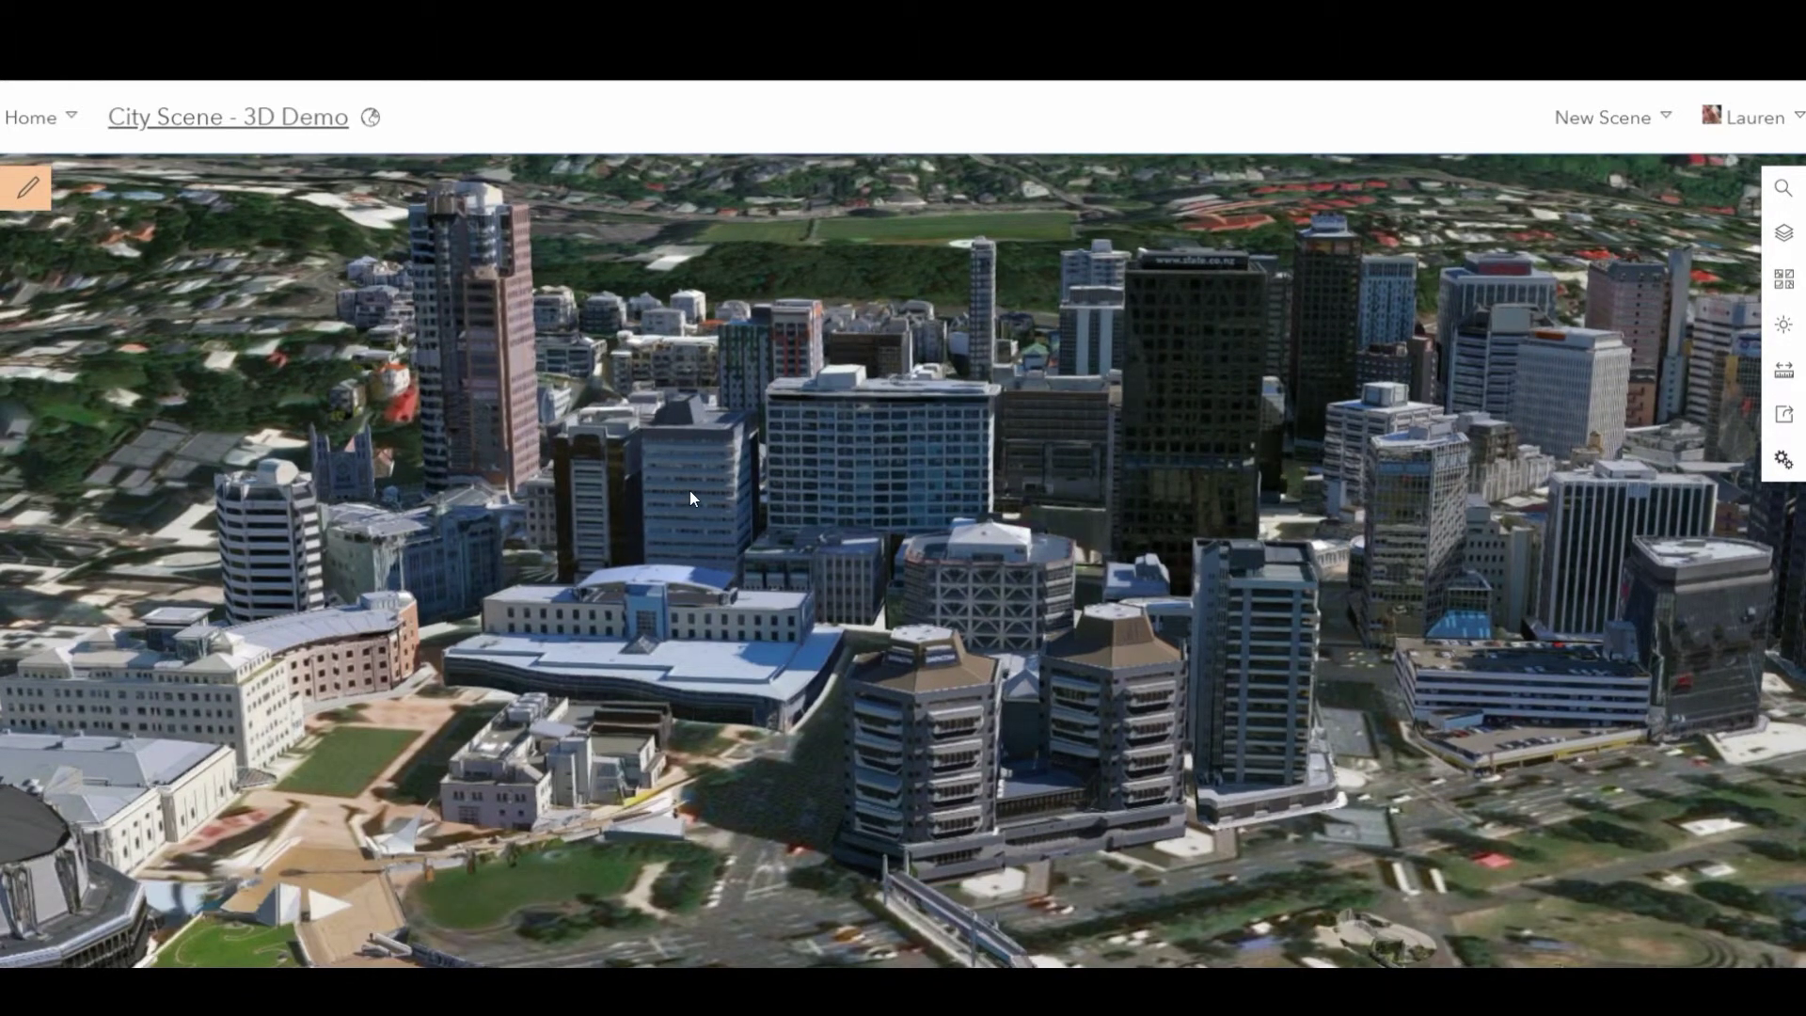
View the regional and underground slides 9, 7, 6 and 8, and examine the snowy mountain terrain in Slide 4
{"action": "mouse_move", "coordinate": [803, 767]}
{"action": "left_click", "coordinate": [932, 954]}
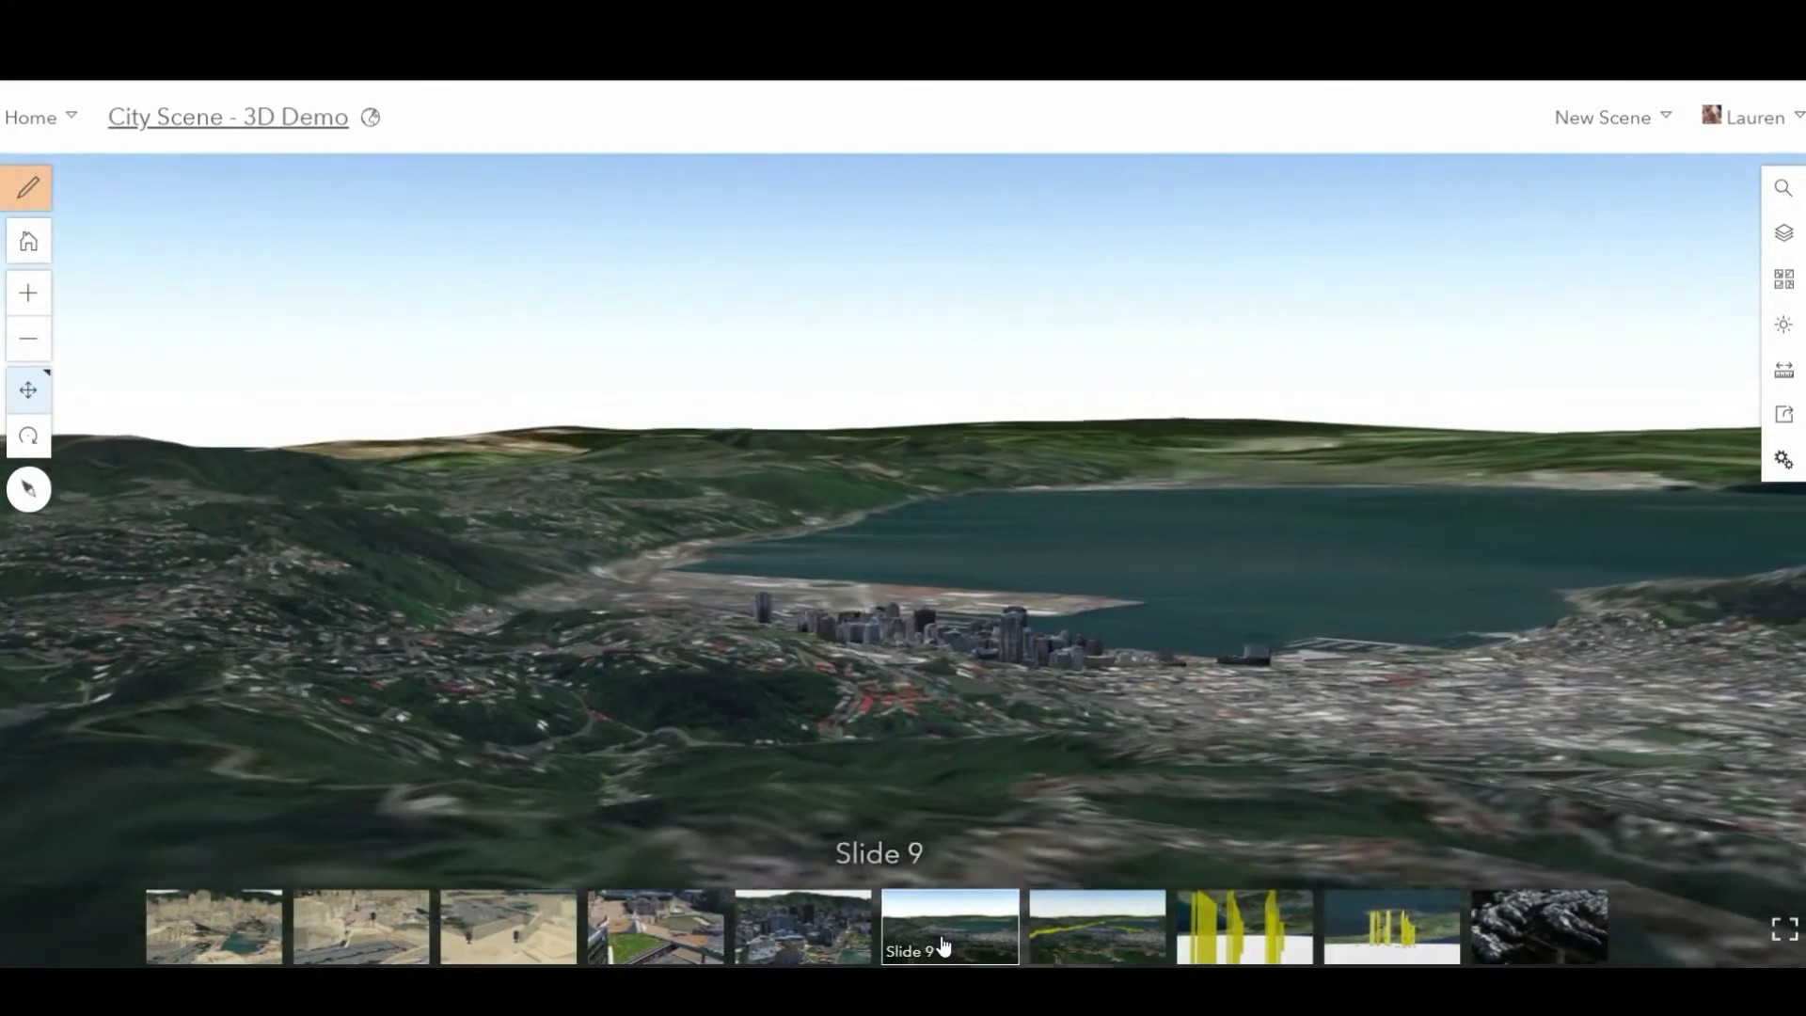
{"action": "left_click", "coordinate": [1080, 931]}
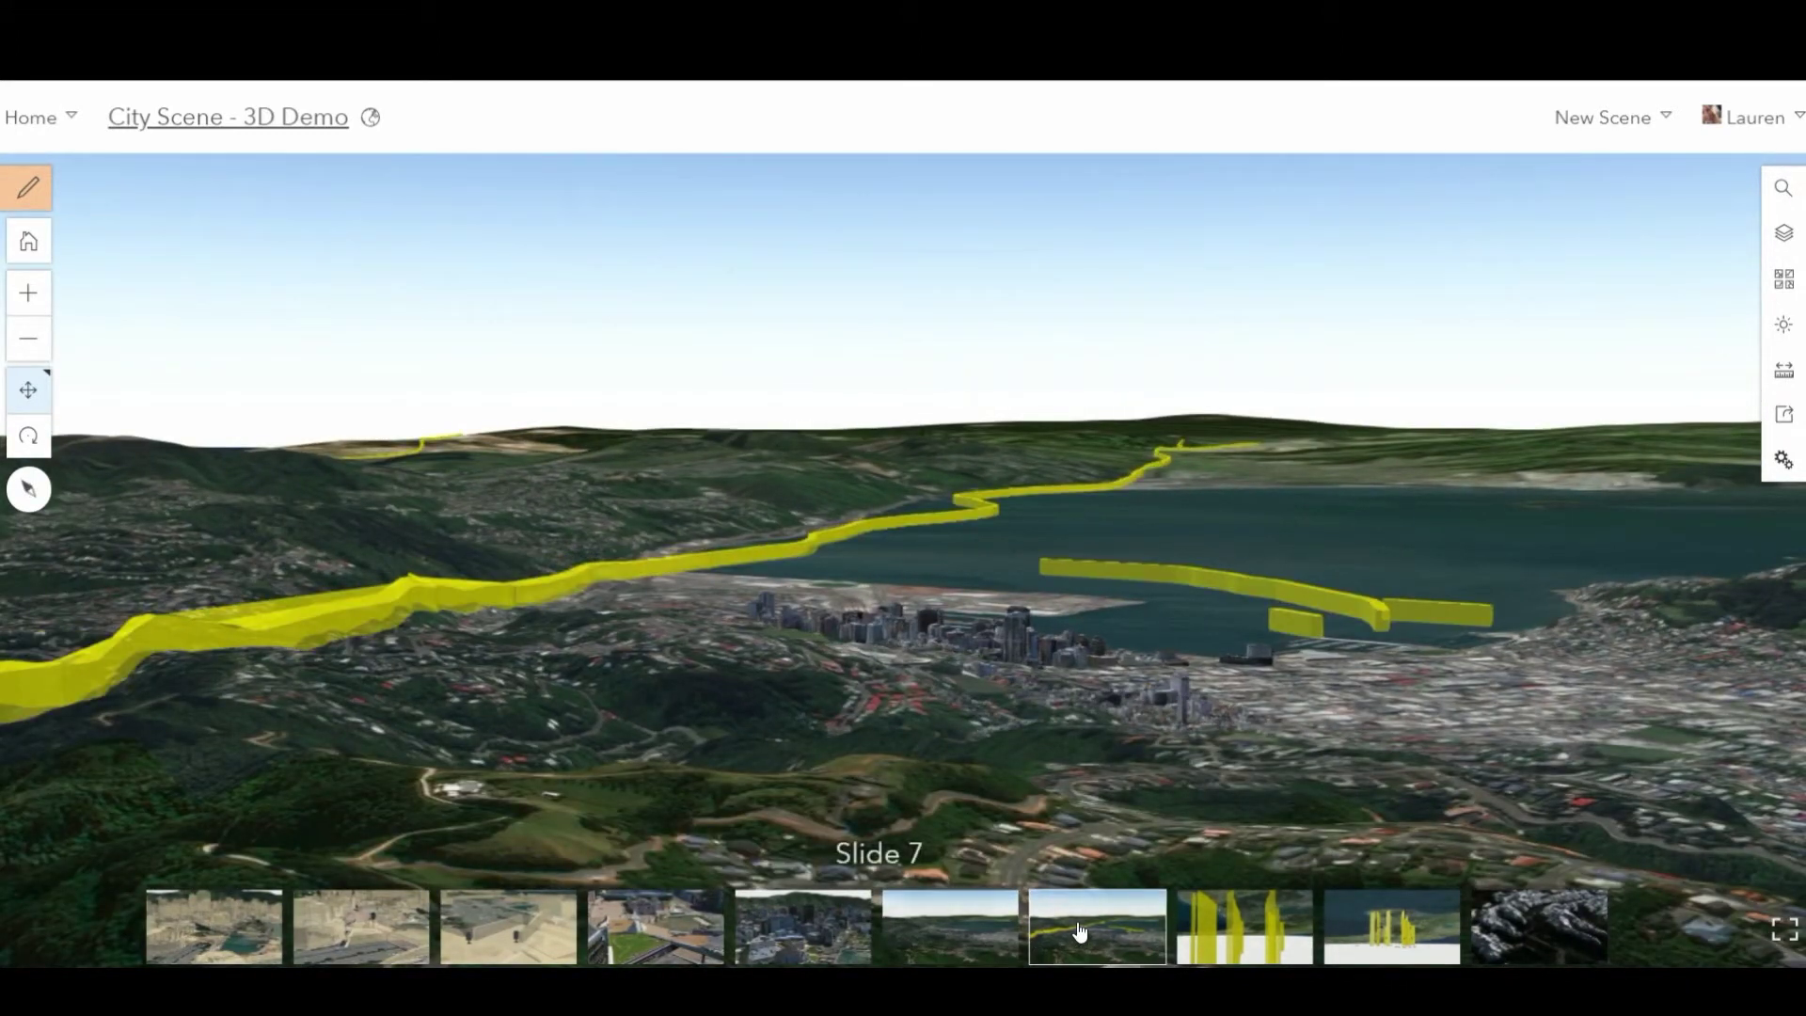
{"action": "left_click", "coordinate": [1240, 940]}
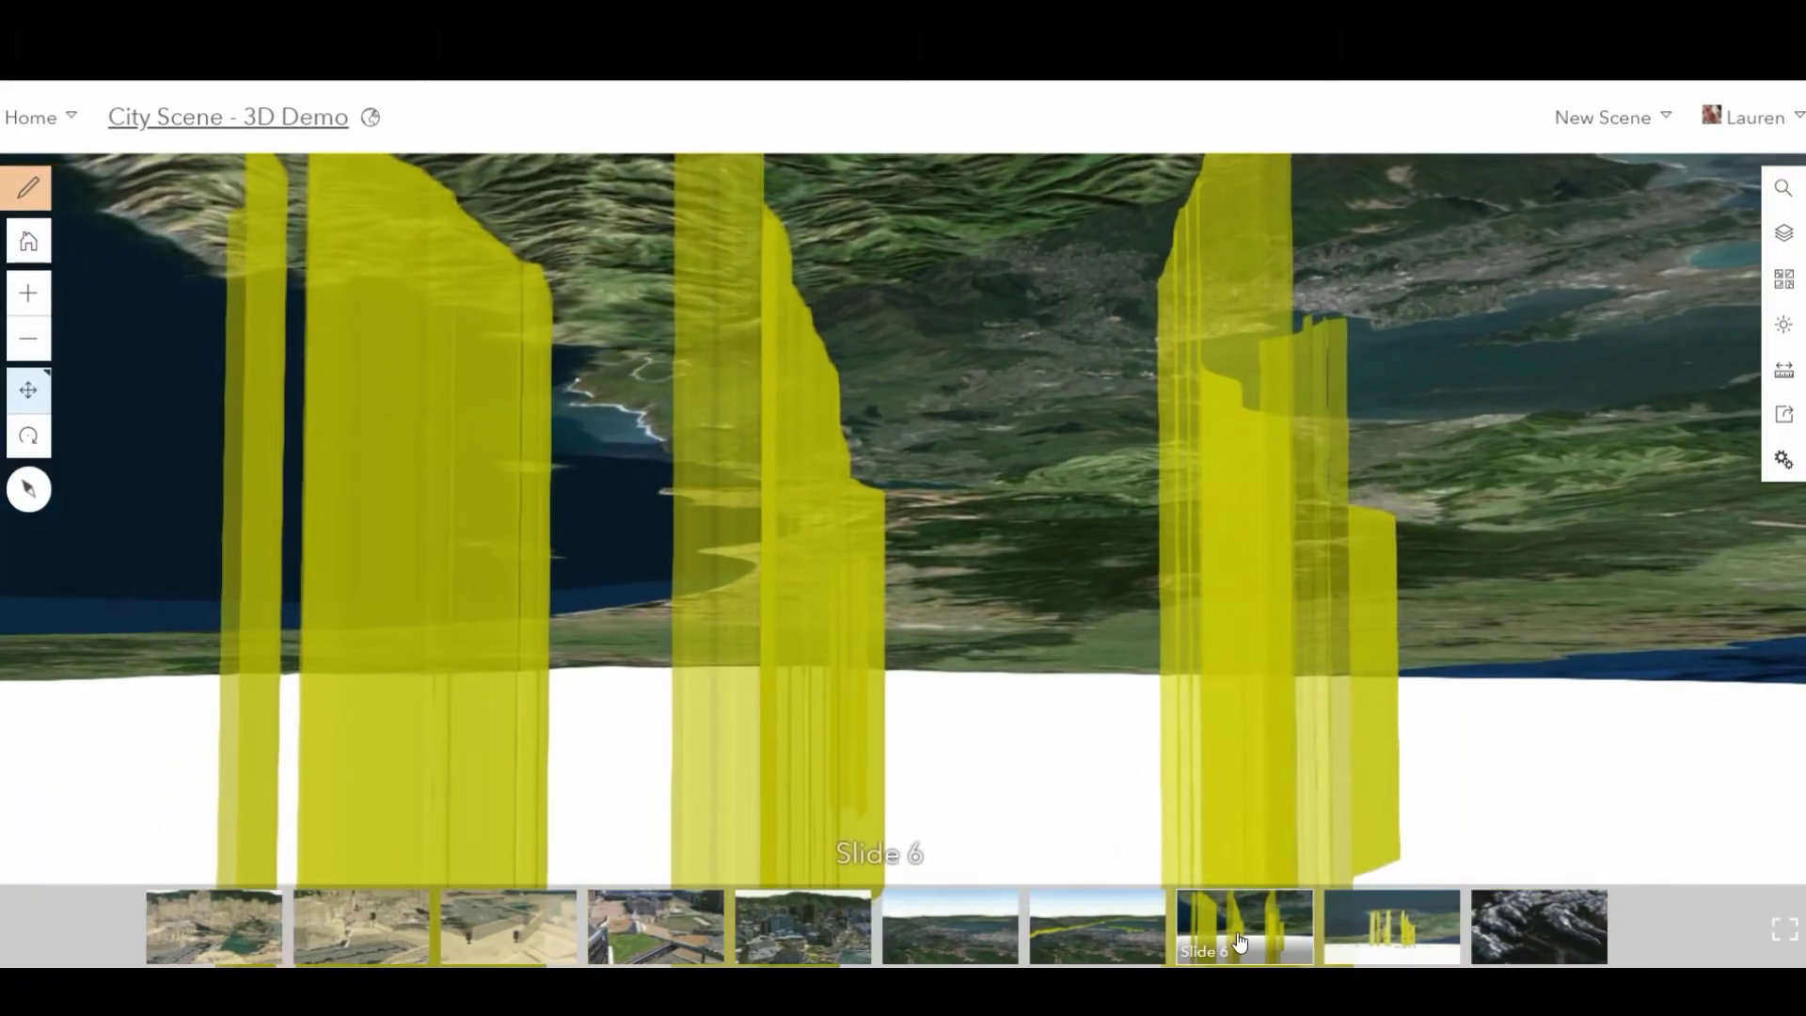
{"action": "left_click", "coordinate": [1365, 940]}
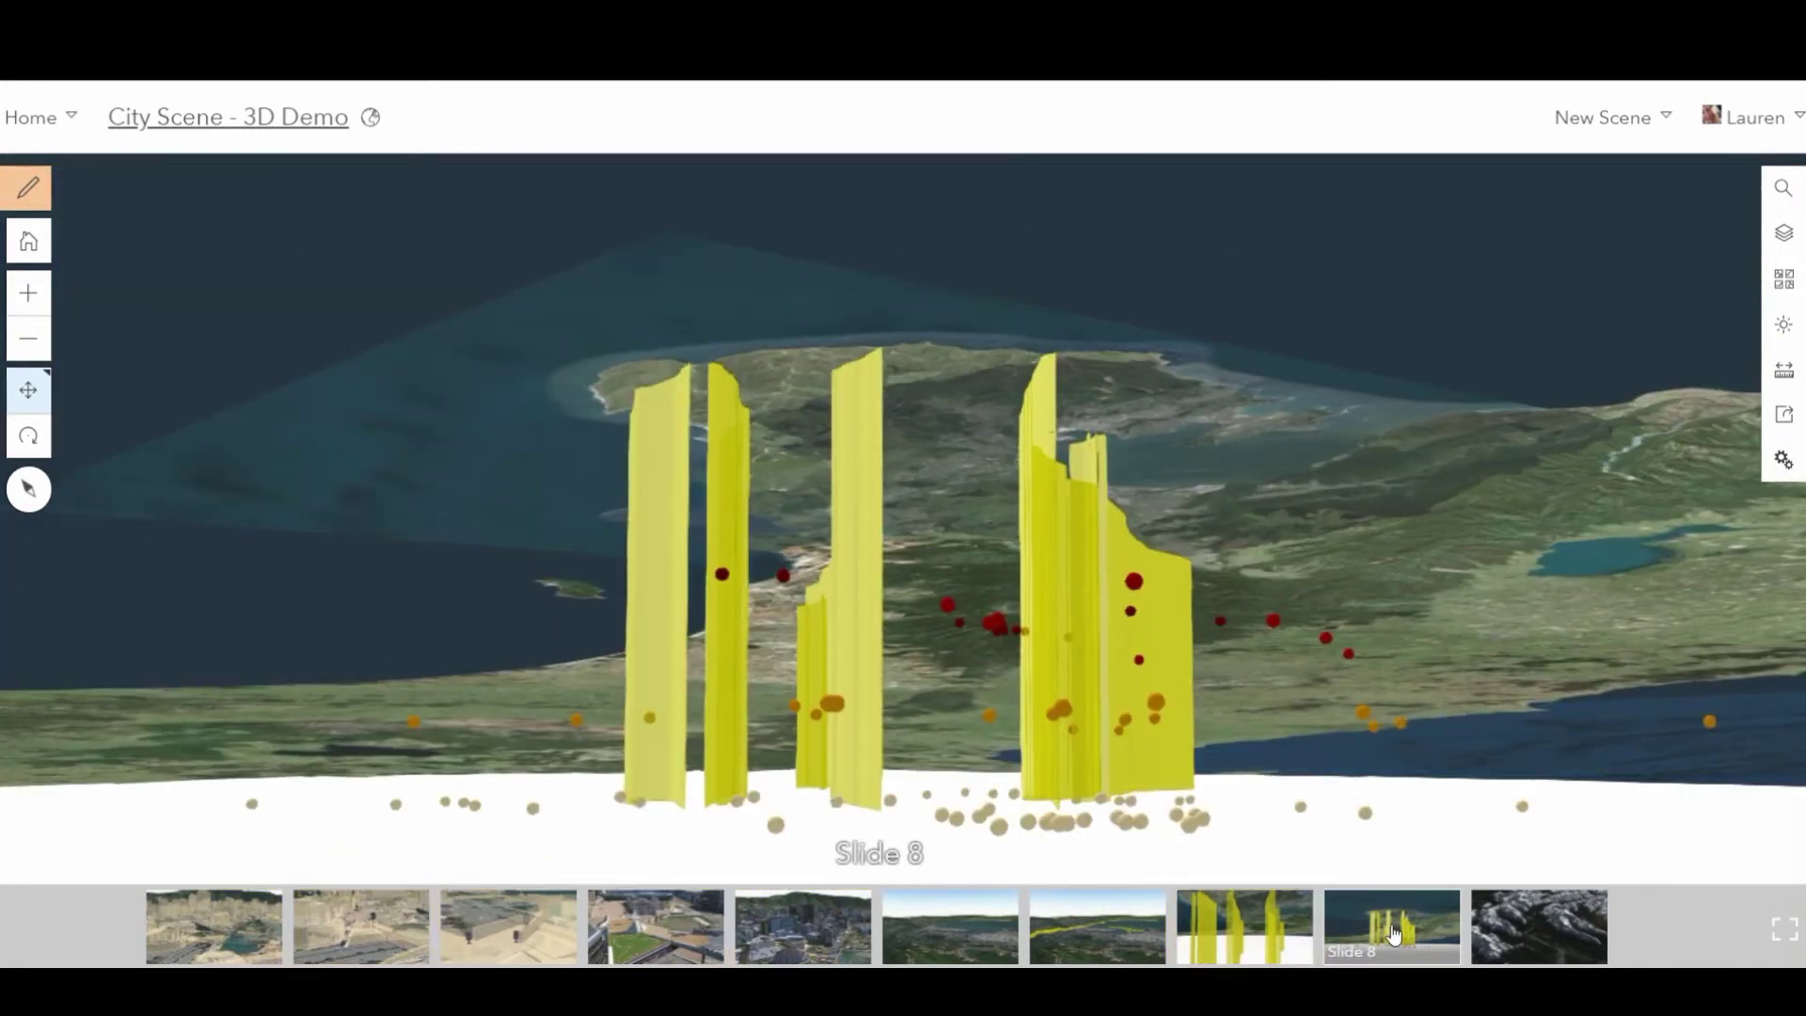
{"action": "left_click", "coordinate": [1533, 918]}
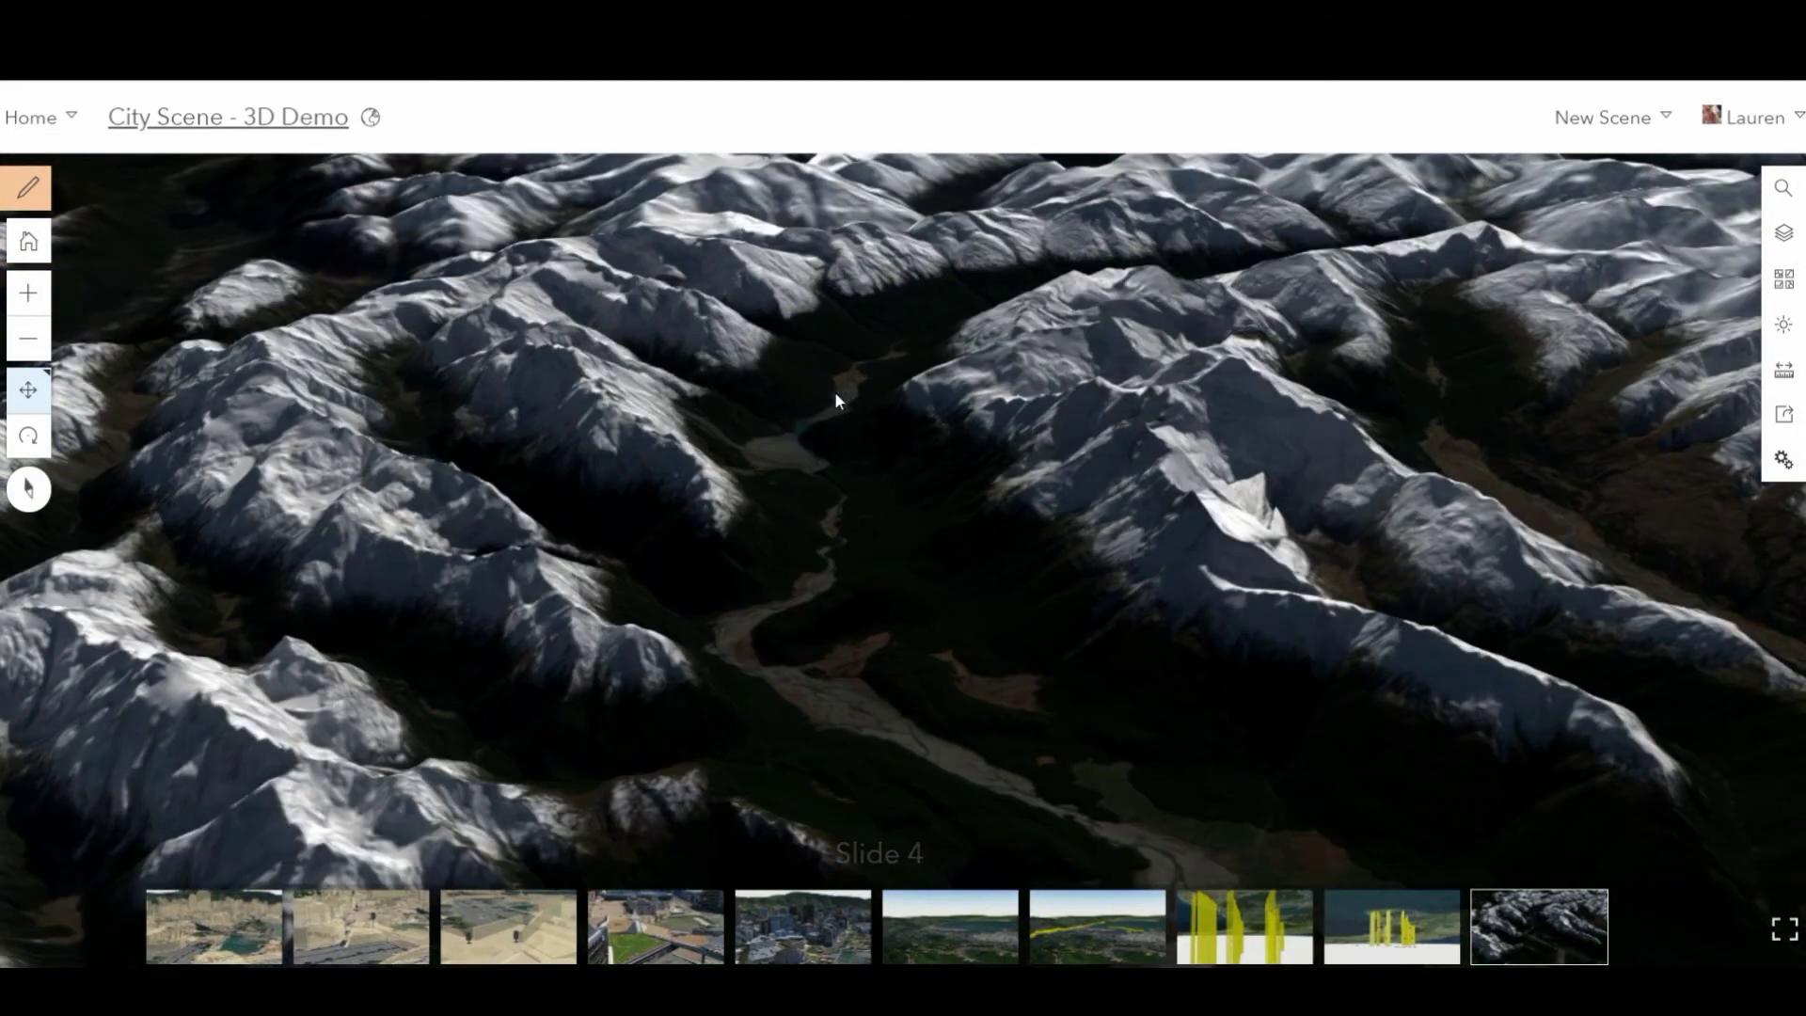
{"action": "left_click_drag", "start_coordinate": [835, 399], "coordinate": [880, 605]}
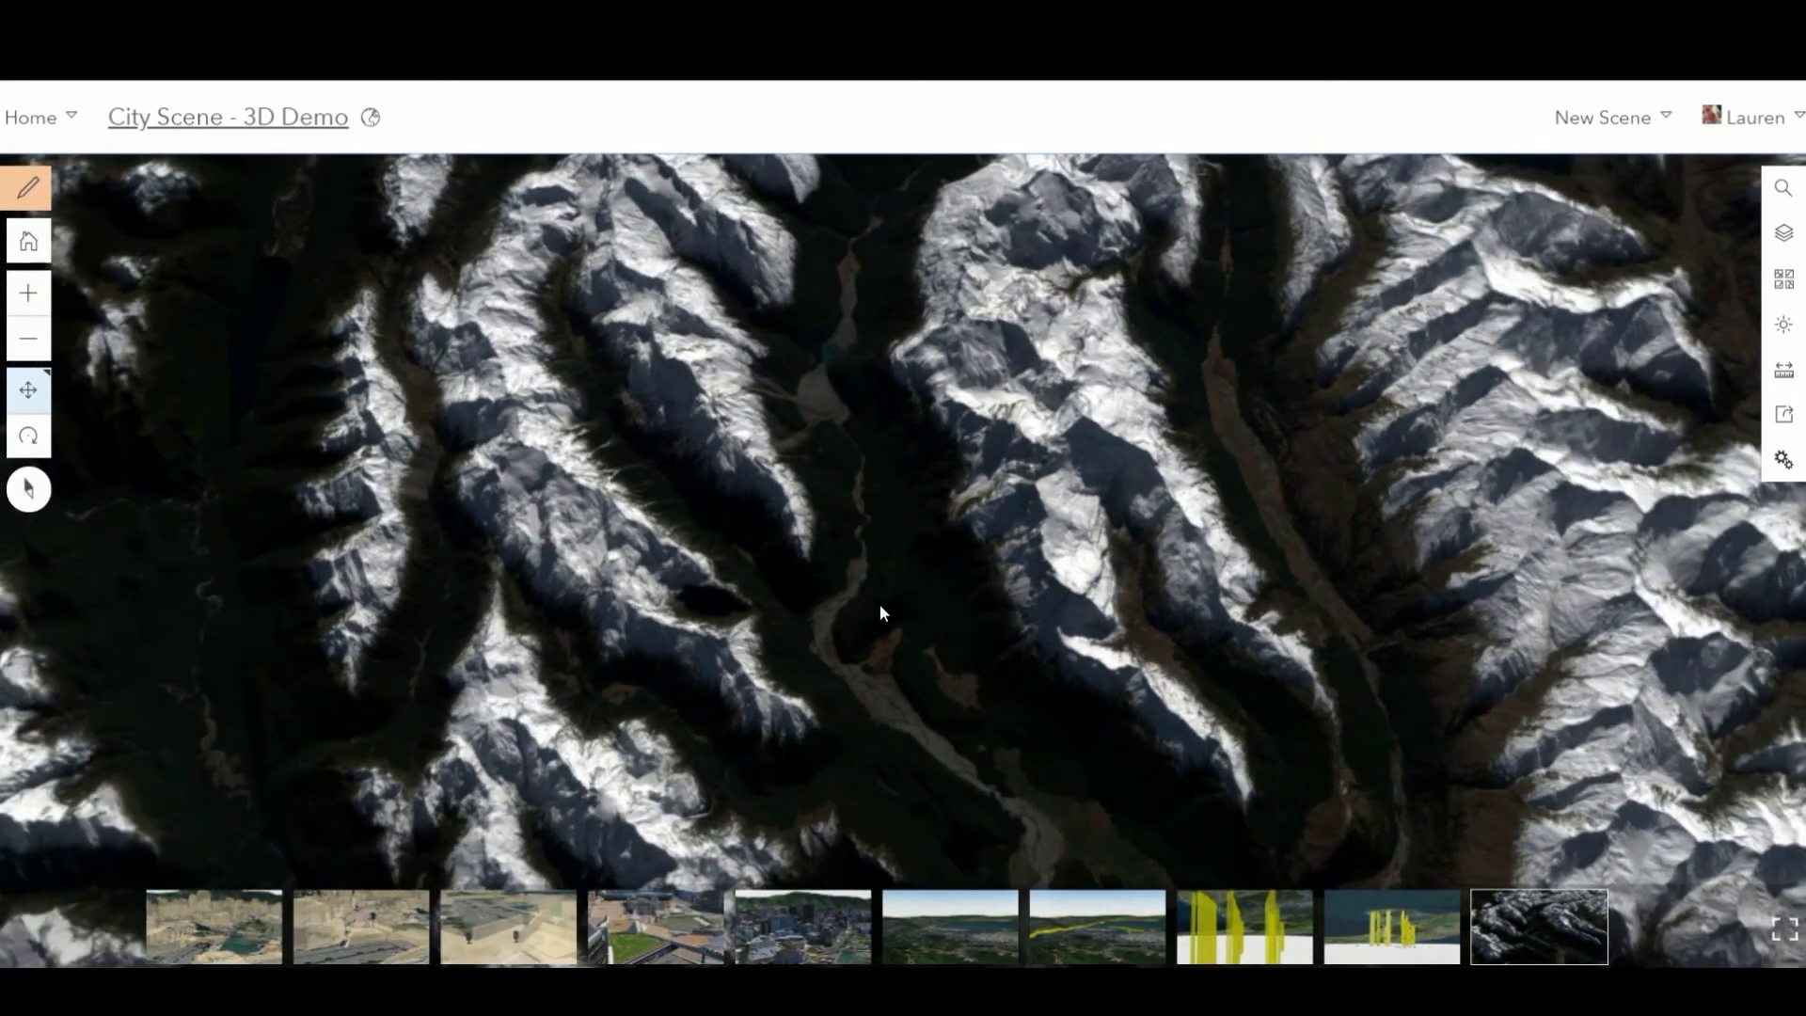